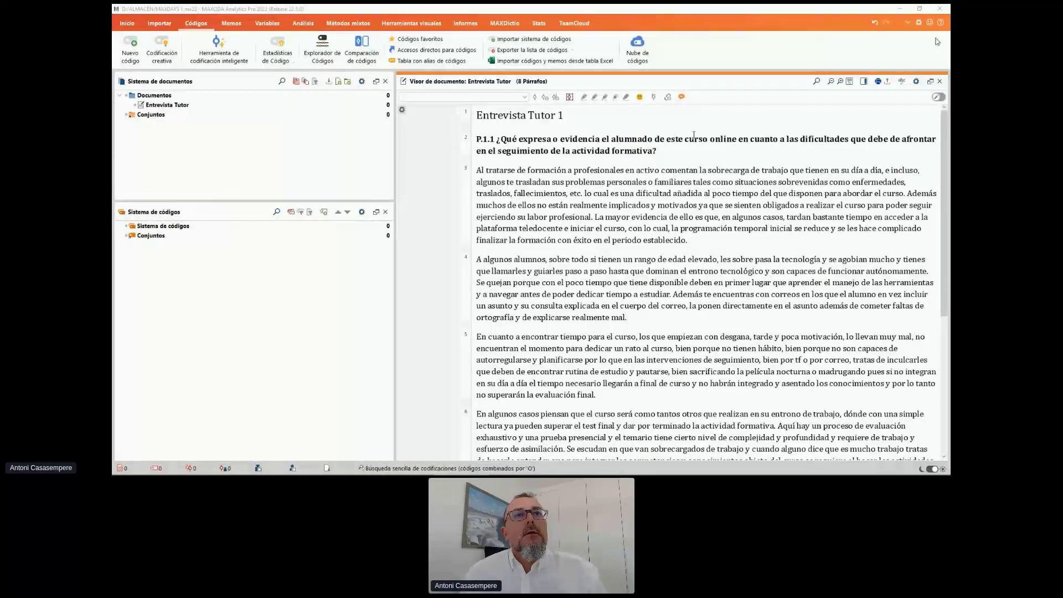
Undo the last document change and add the Entrevista Tutor interview to the document system again.
key(ctrl+z)
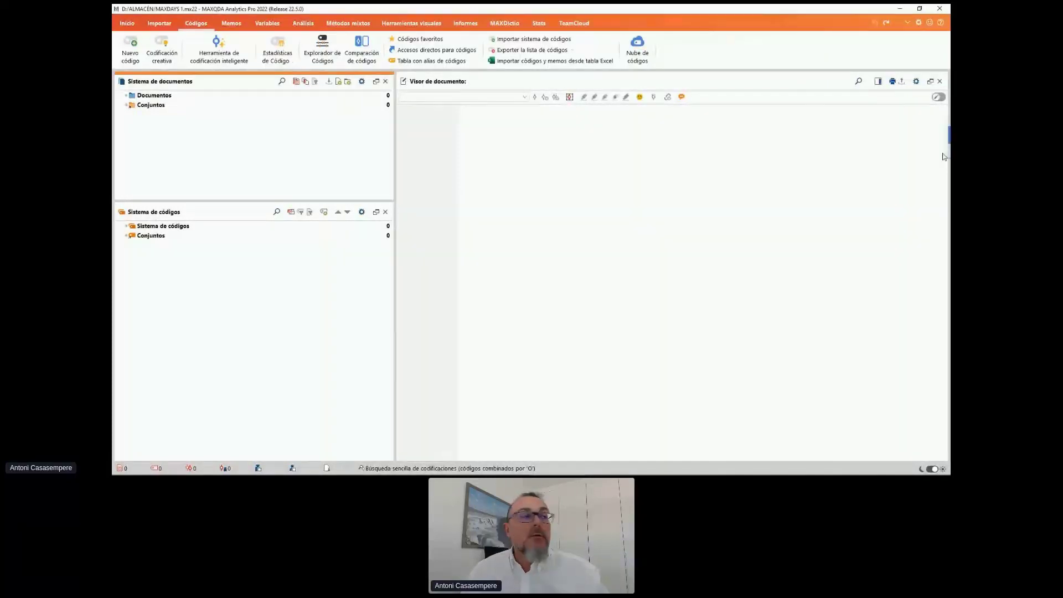
drag(779, 135, 369, 105)
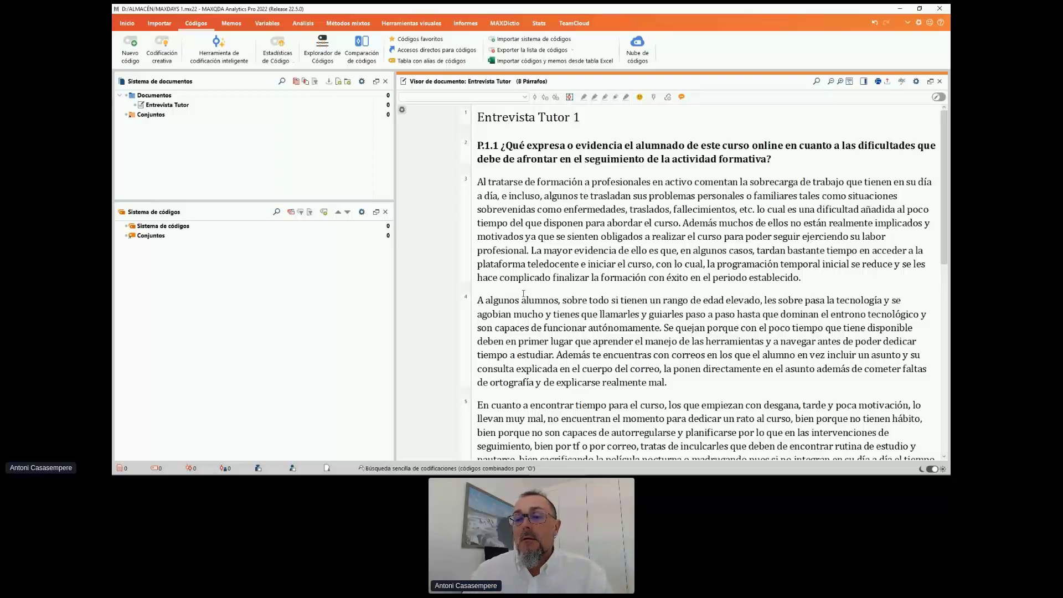
Switch to Excel and examine the código hierarchy and memo column in Marco Conceptual Formación Online.xlsx, then return to MAXQDA.
key(alt+Tab)
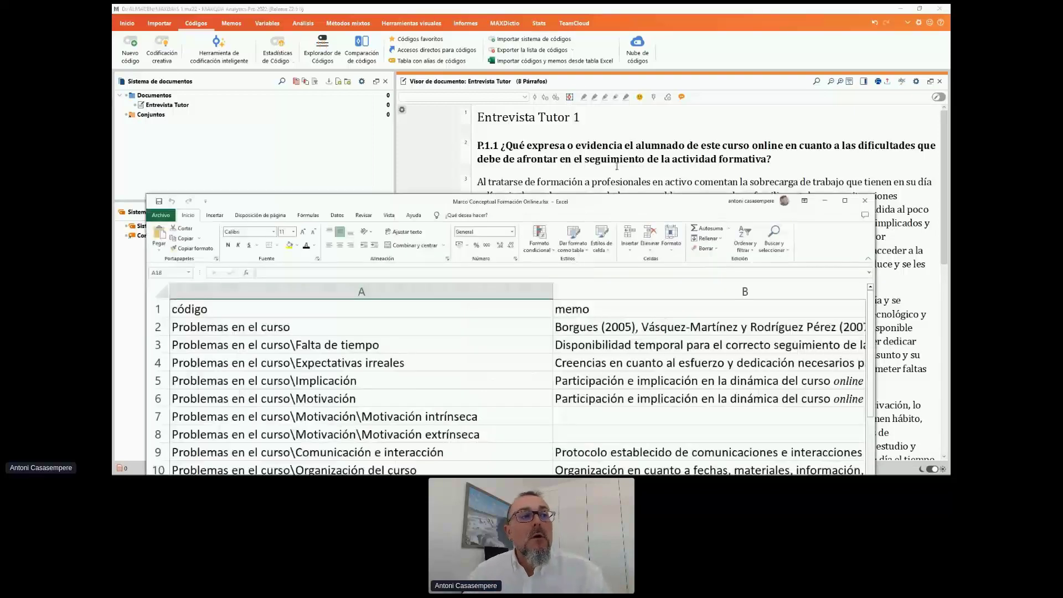
drag(636, 204, 662, 81)
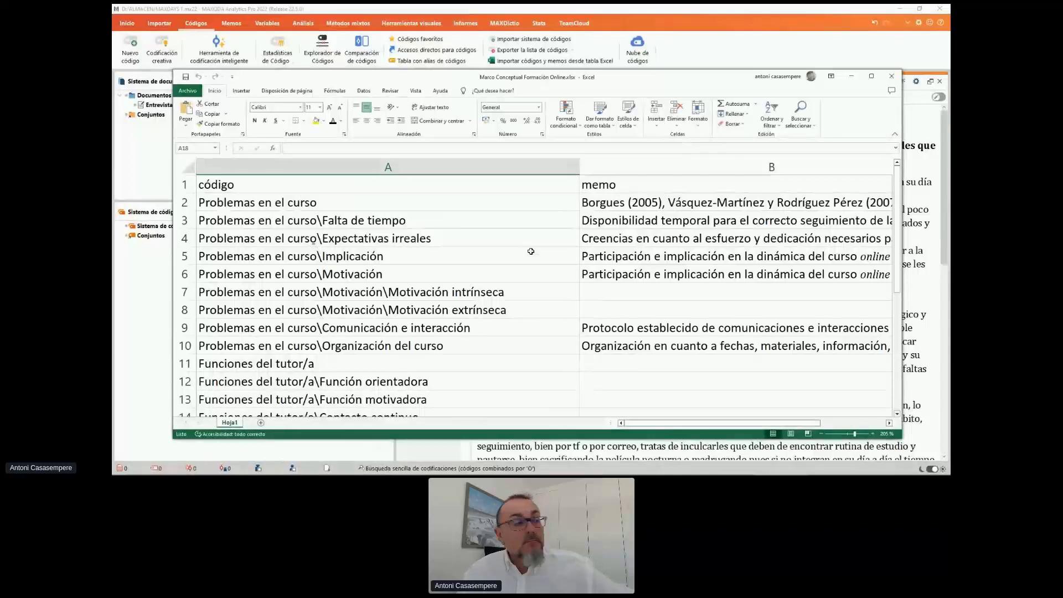
click(231, 188)
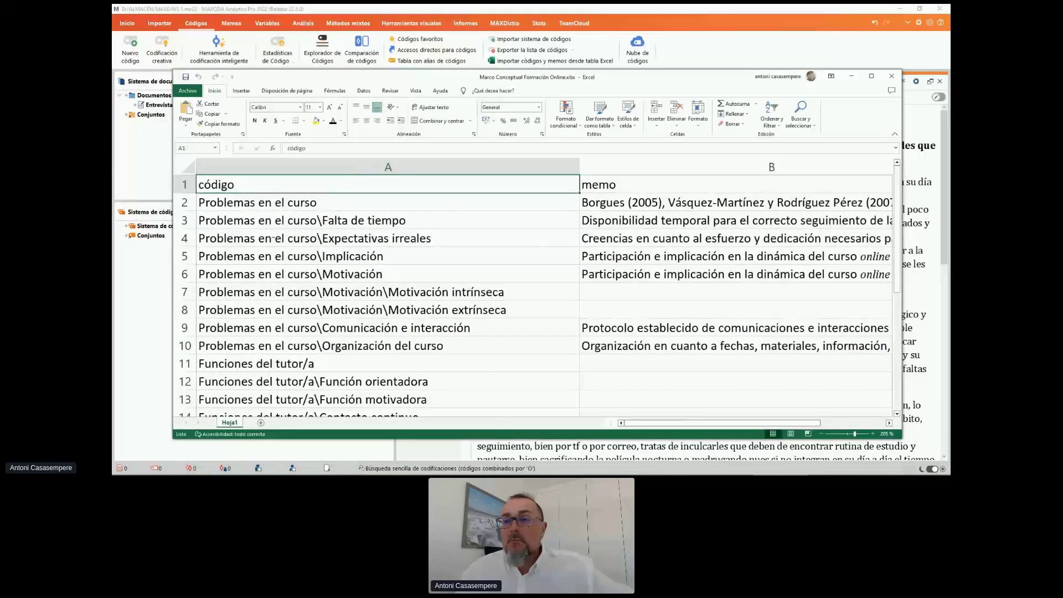
click(298, 206)
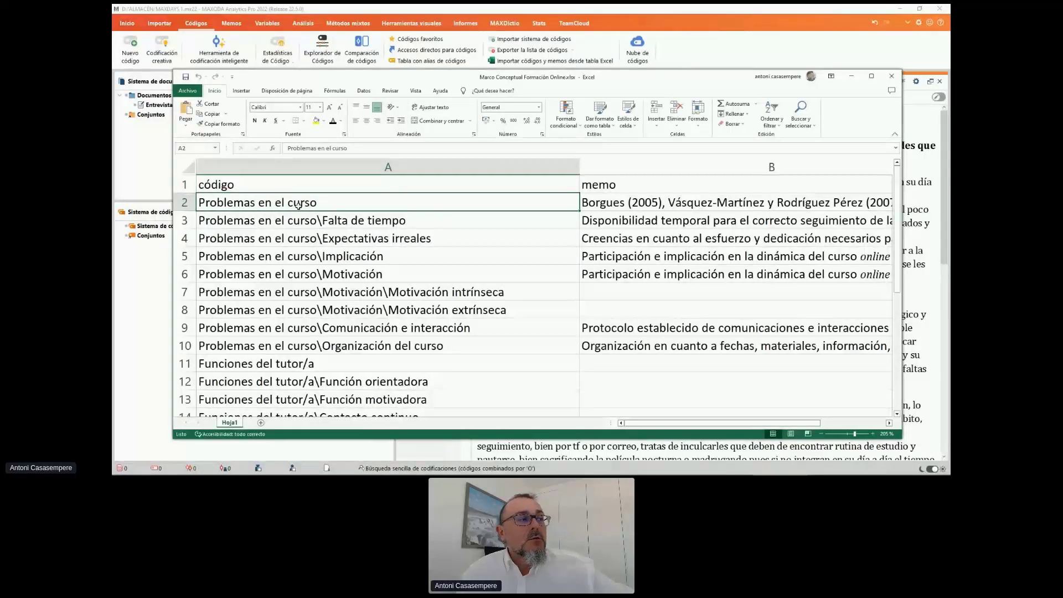
click(344, 223)
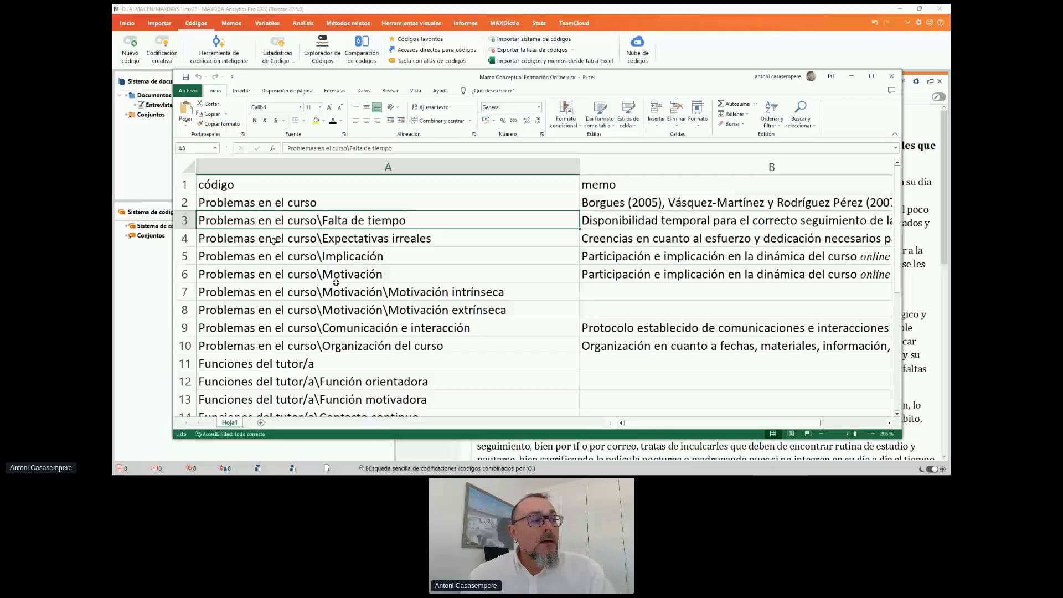
click(417, 293)
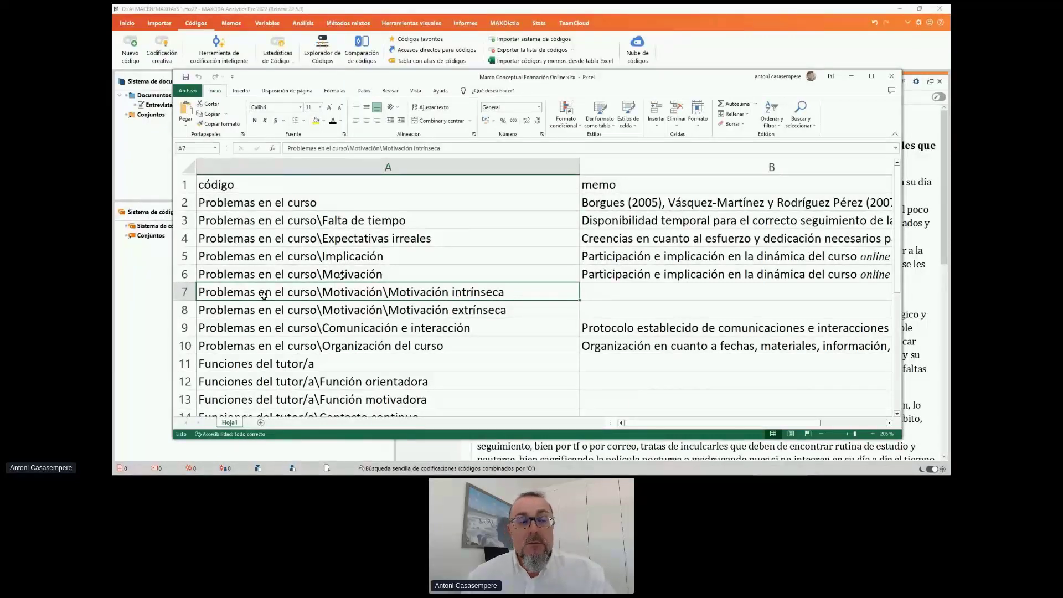
click(610, 204)
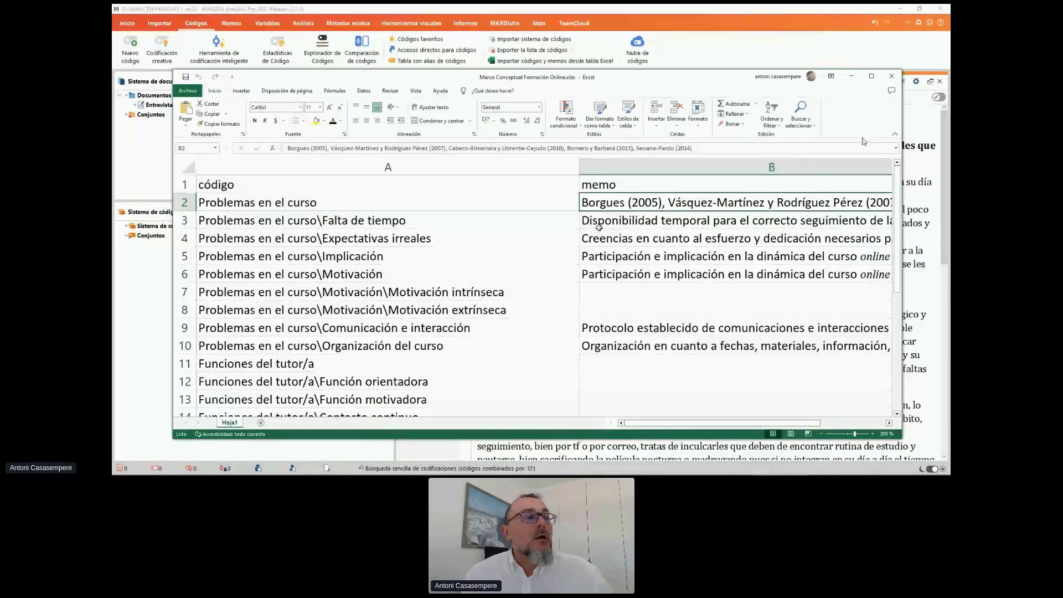
click(637, 8)
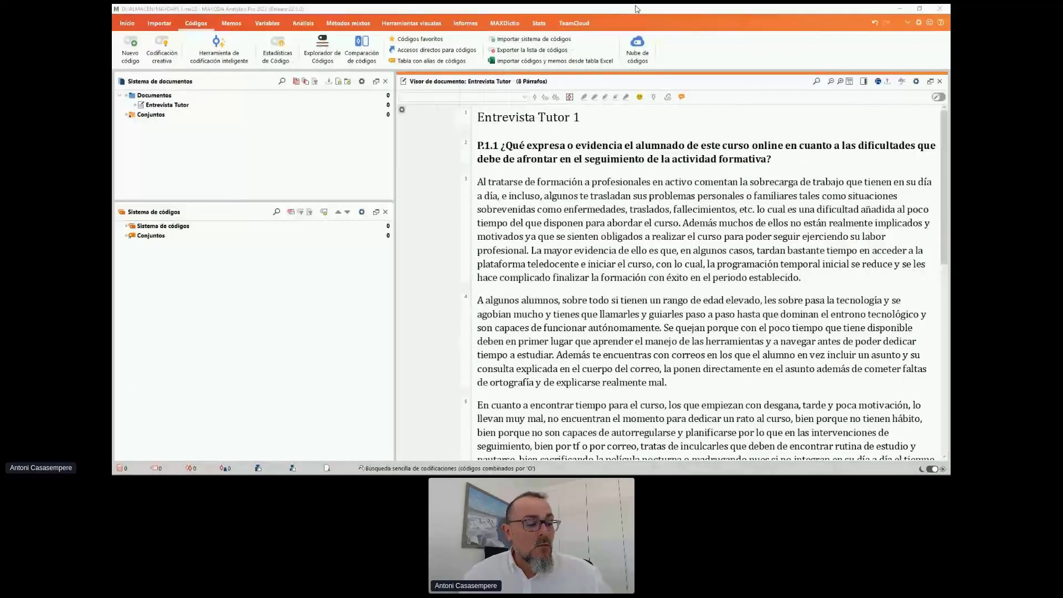
Import the codes and memos from Marco Conceptual Formación Online.xlsx in the Ejemplo importar sistema códigos folder.
click(532, 64)
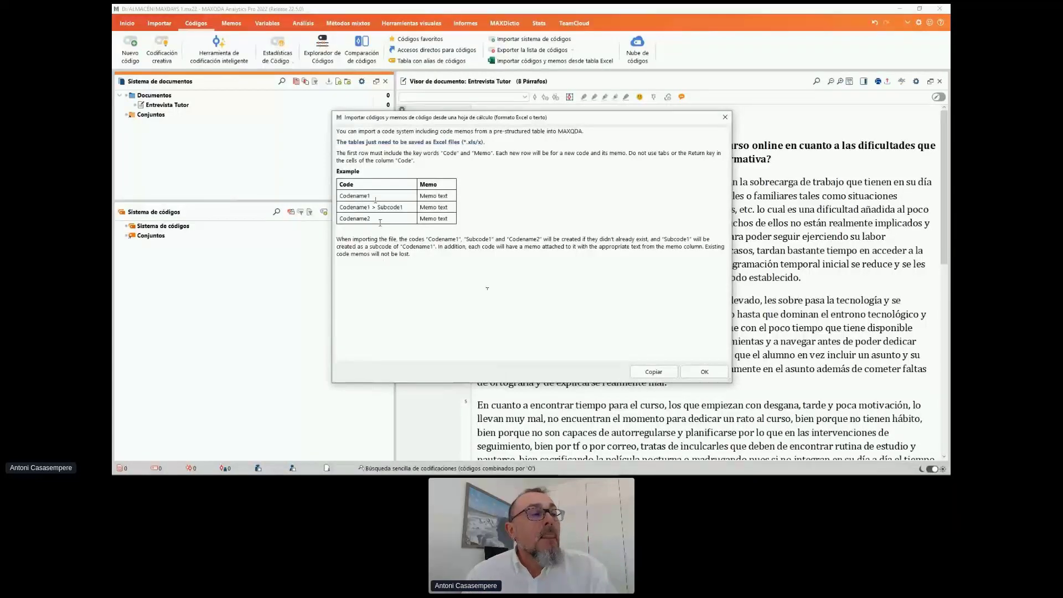
click(705, 377)
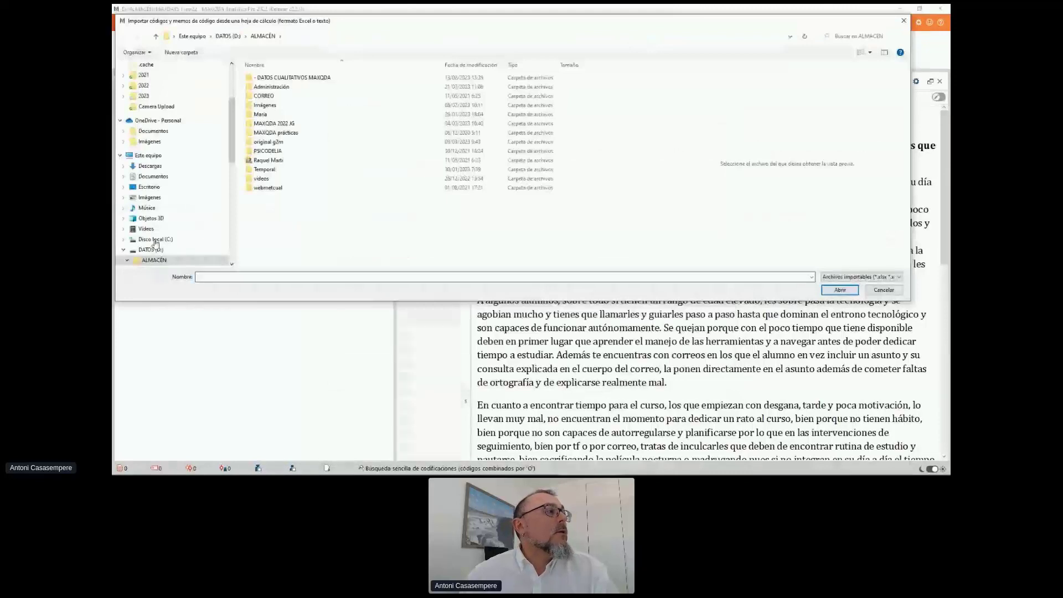
scroll(176, 209, down, 1)
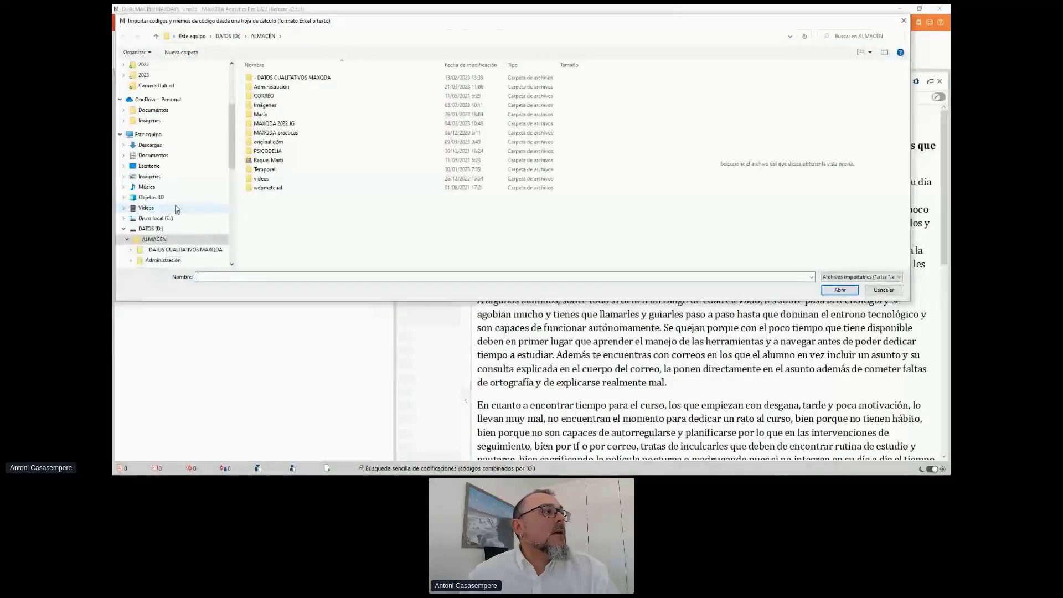
double_click(291, 78)
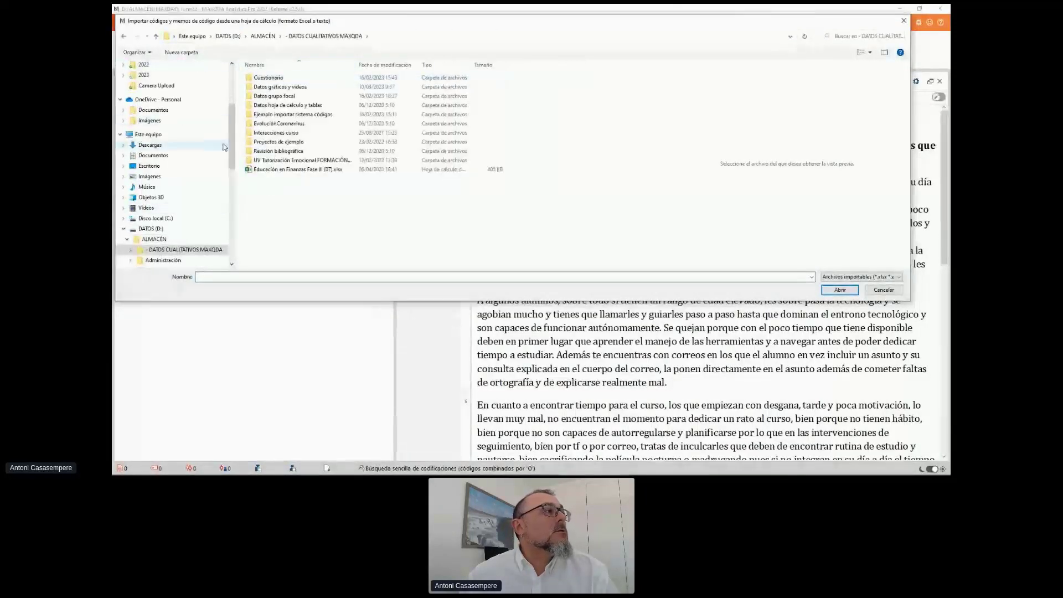
double_click(288, 114)
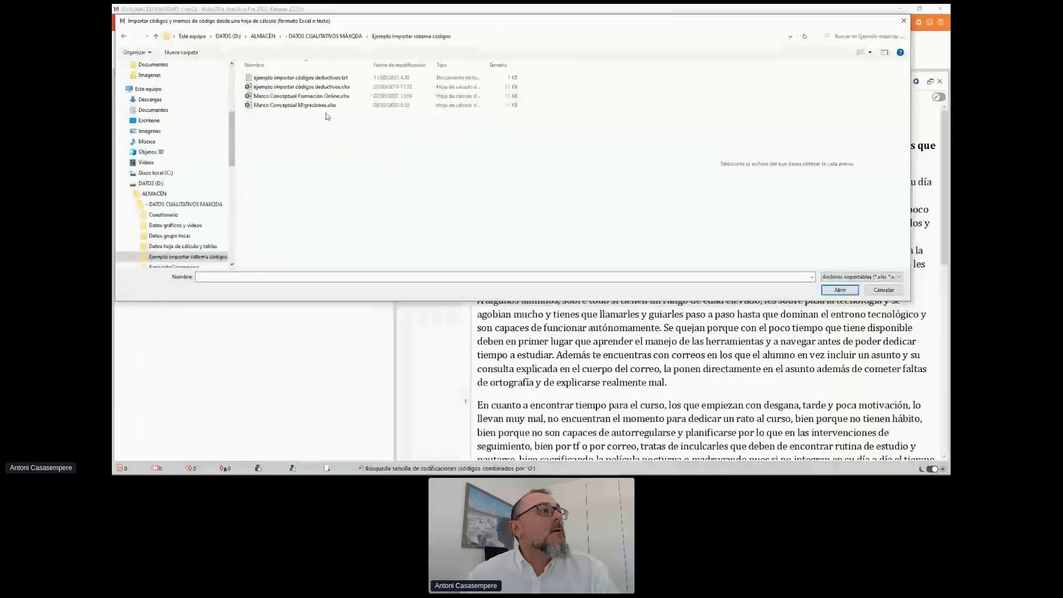
click(325, 97)
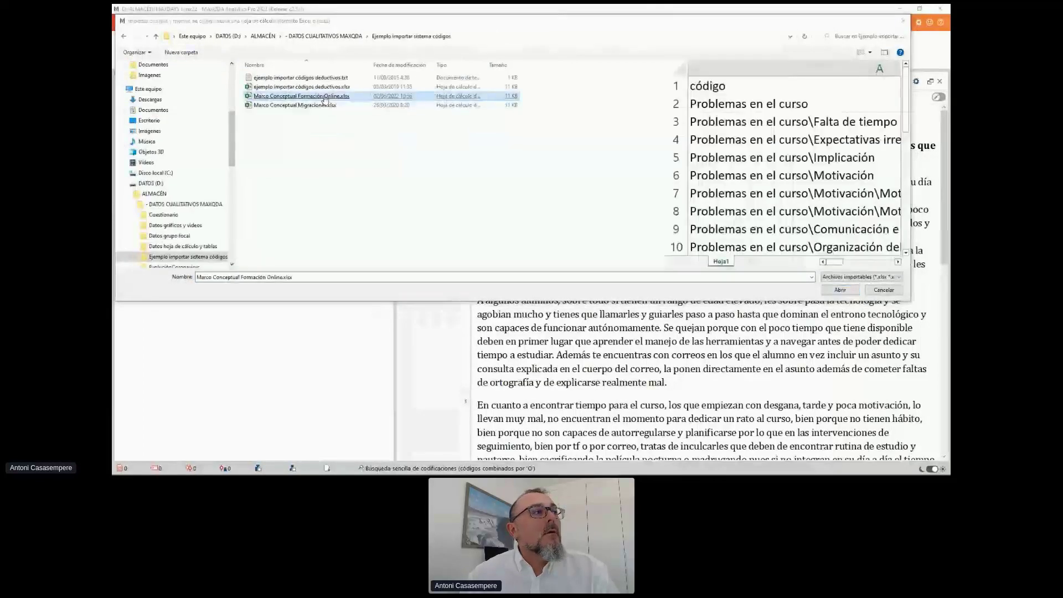
double_click(326, 97)
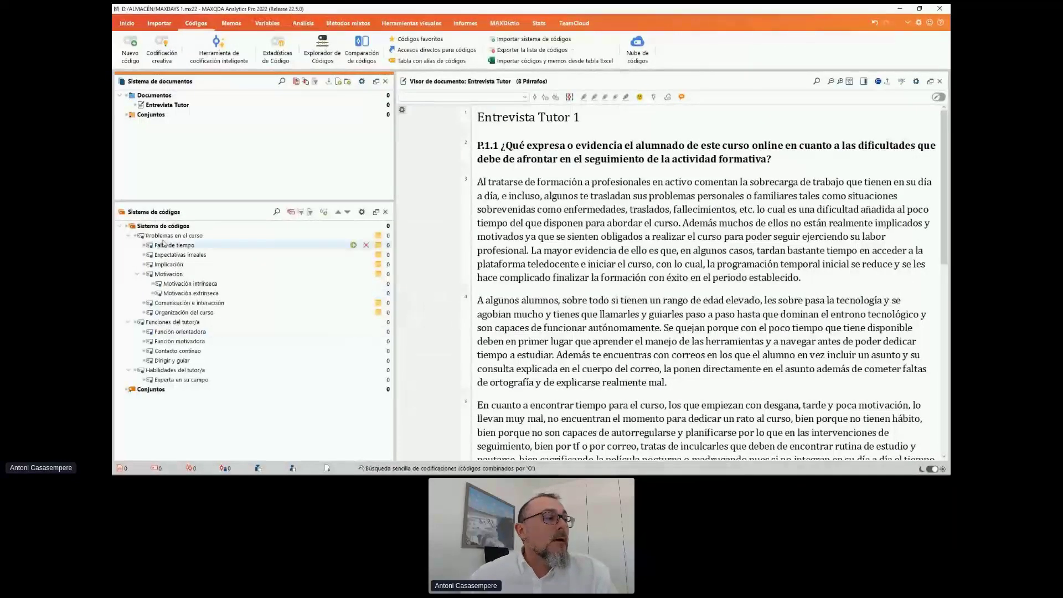
Color the code Problemas en el curso red and apply the color to all its subcodes.
right_click(196, 239)
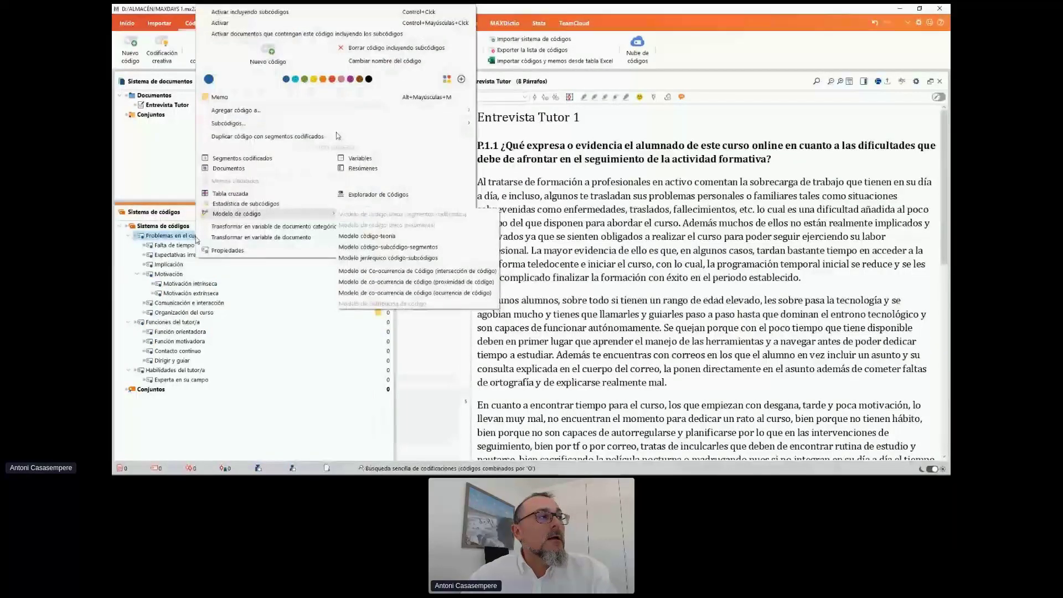
click(332, 78)
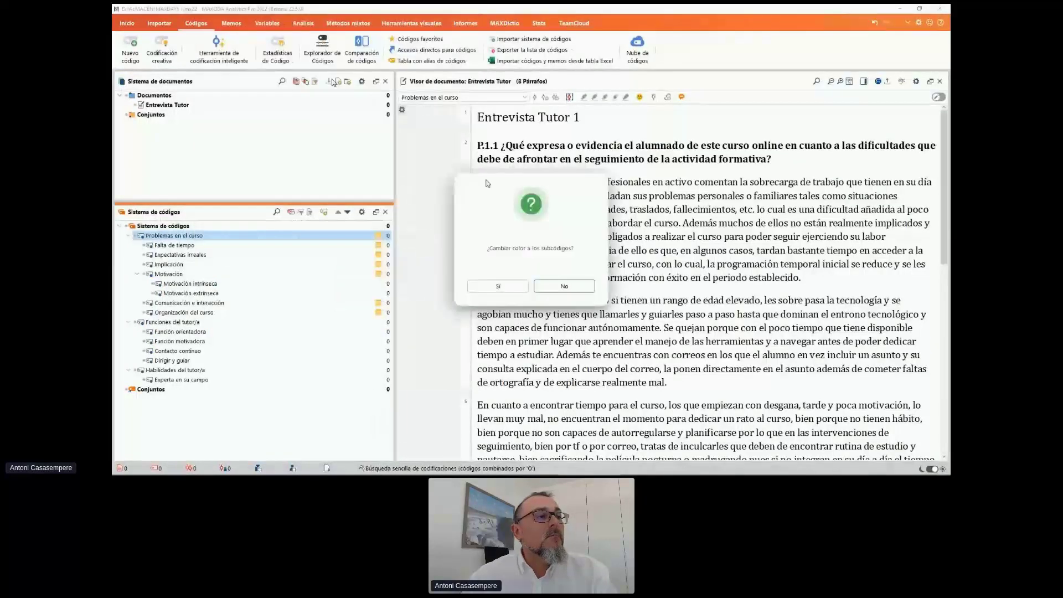
click(502, 286)
Color Funciones del tutor/a light blue and Habilidades del tutor/a green, including the subcodes of both.
right_click(166, 323)
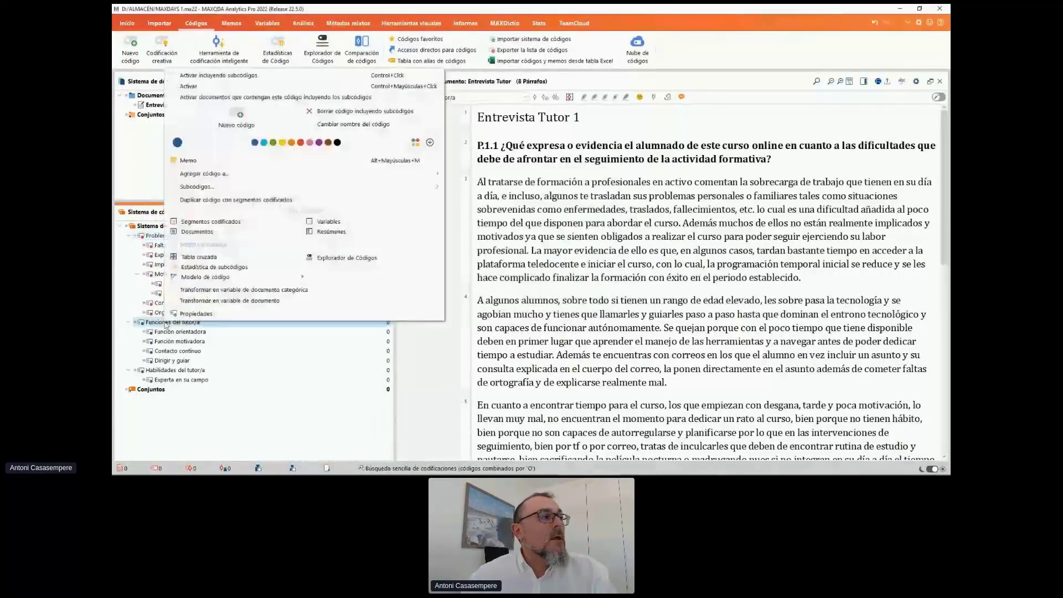
click(263, 143)
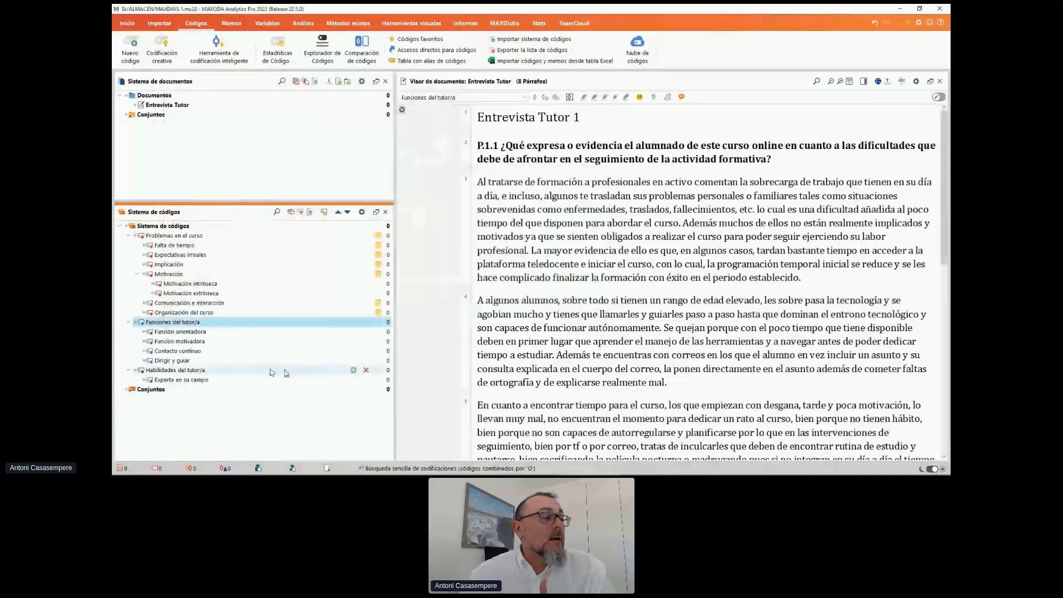
click(176, 370)
right_click(180, 370)
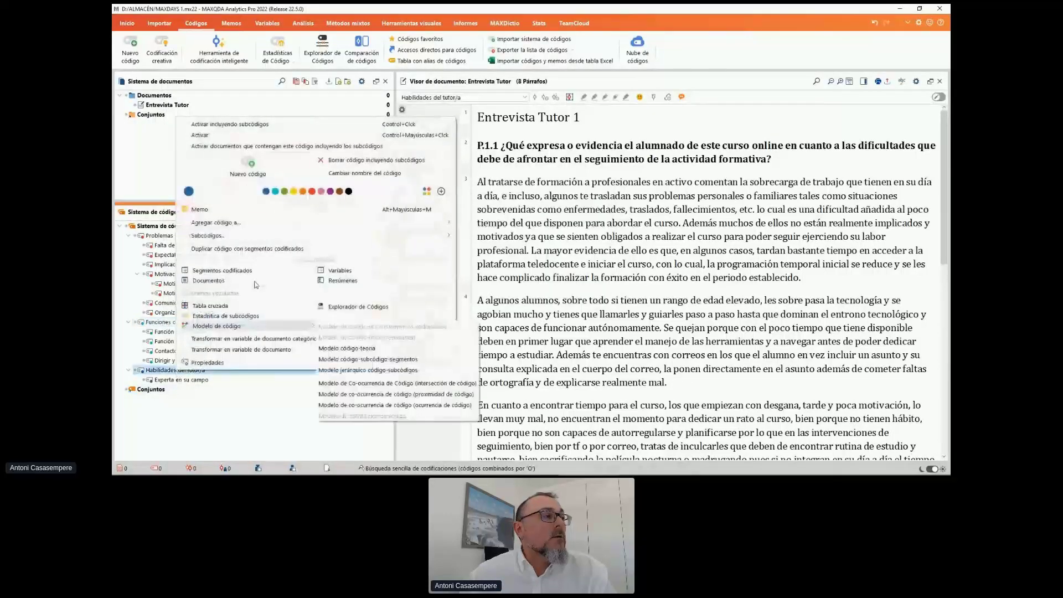
click(288, 191)
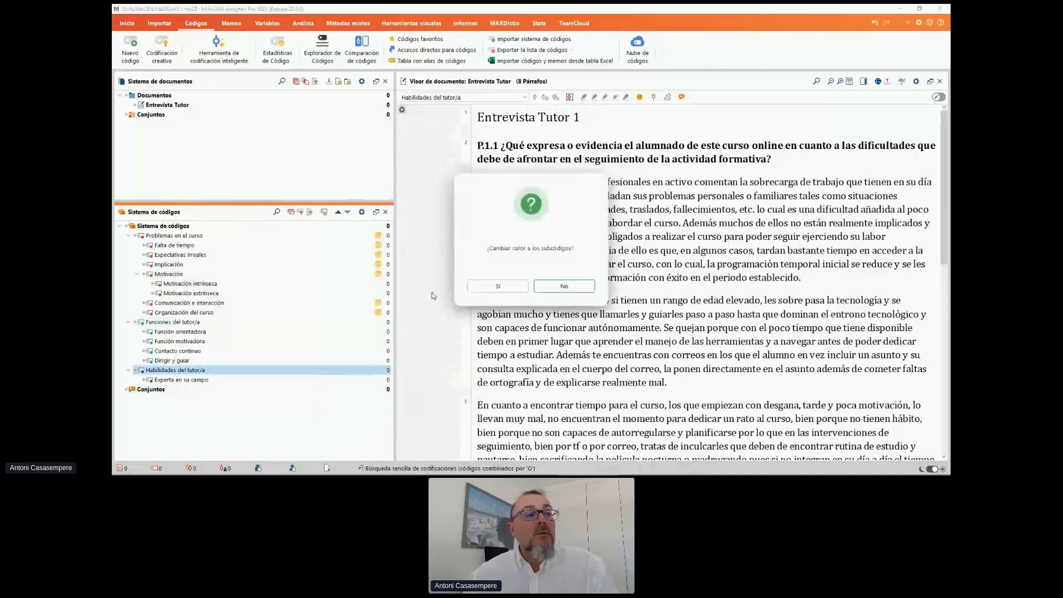
click(520, 286)
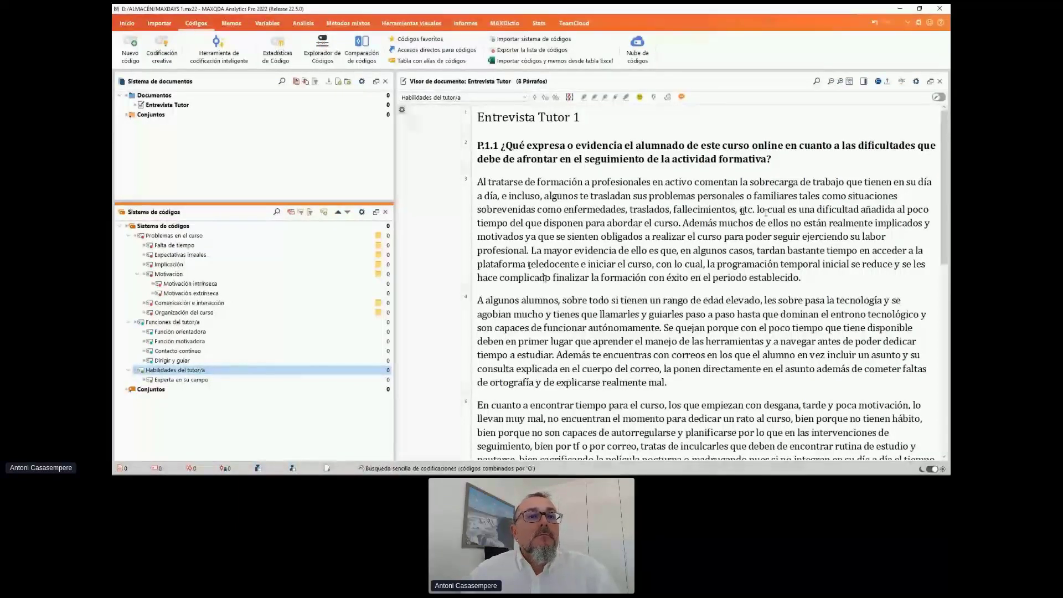
Code the passage "lo cual es una dificultad añadida" through "abordar el curso" in paragraph 3 with Falta de tiempo.
drag(766, 212, 930, 222)
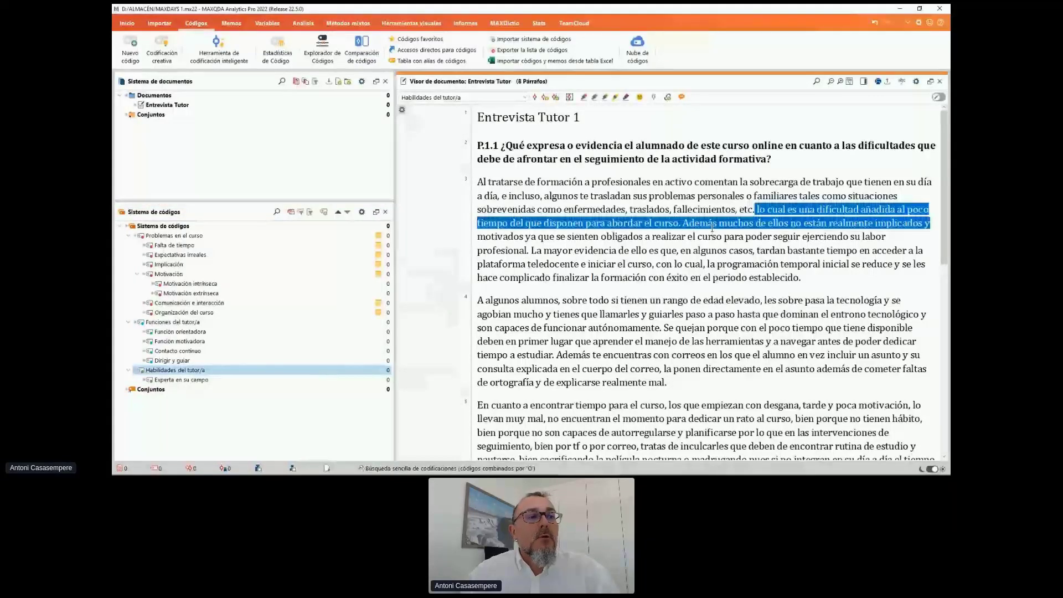
drag(712, 229, 679, 224)
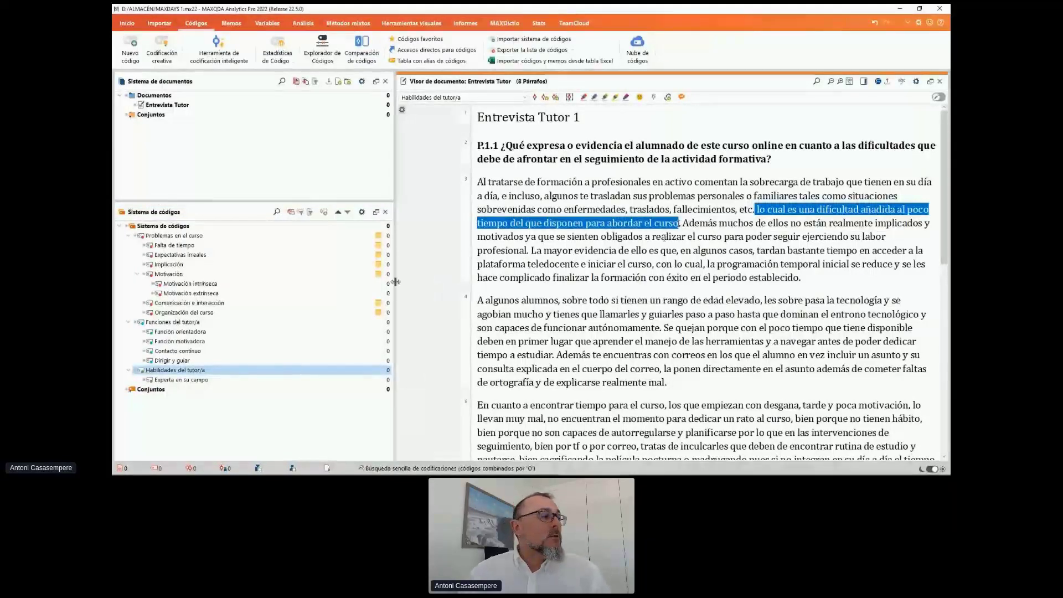
click(193, 248)
drag(193, 248, 491, 230)
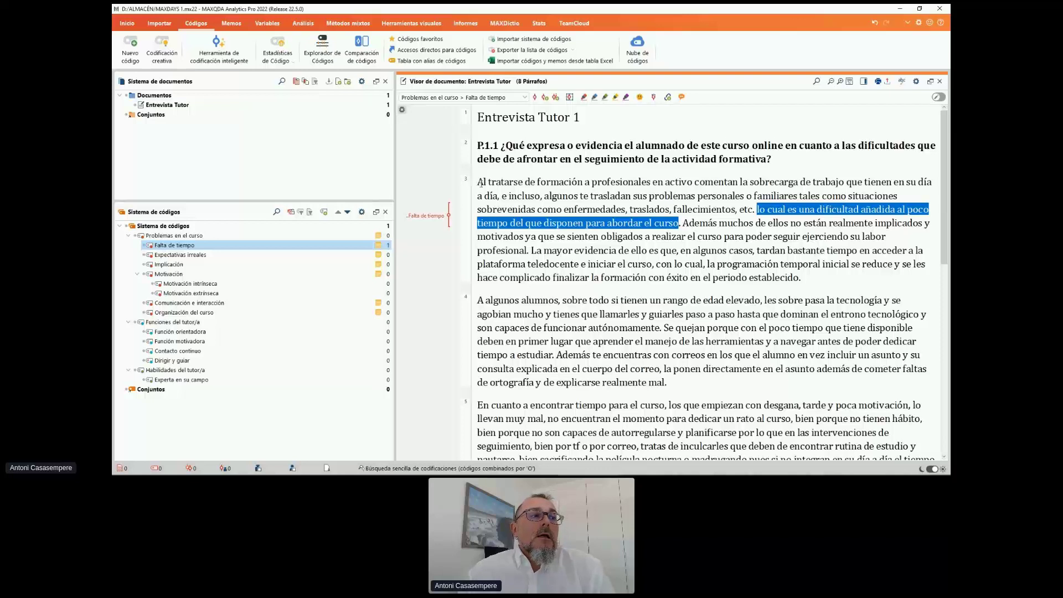
Set up a new code Problemas personales y familiares under Problemas en el curso for "Al tratarse de formación" through "fallecimientos, etc" in paragraph 3.
drag(481, 184, 754, 209)
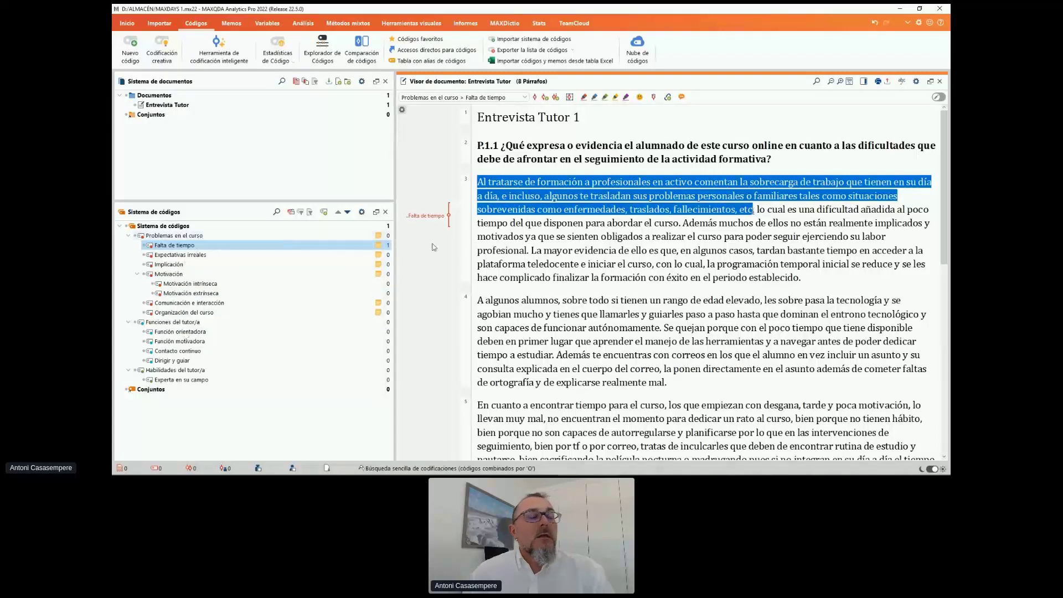
drag(174, 236, 763, 237)
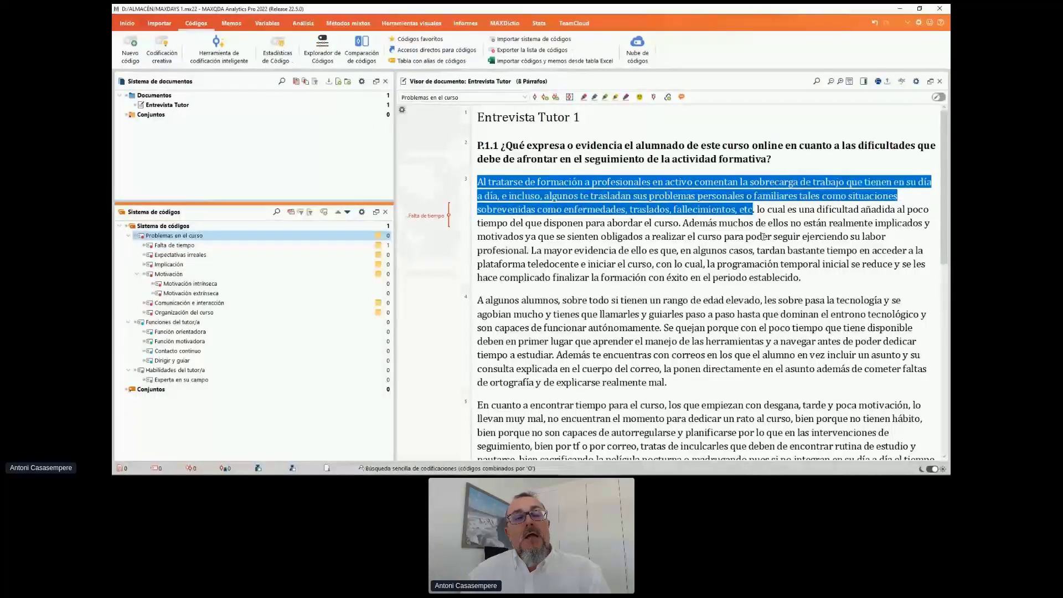
right_click(636, 188)
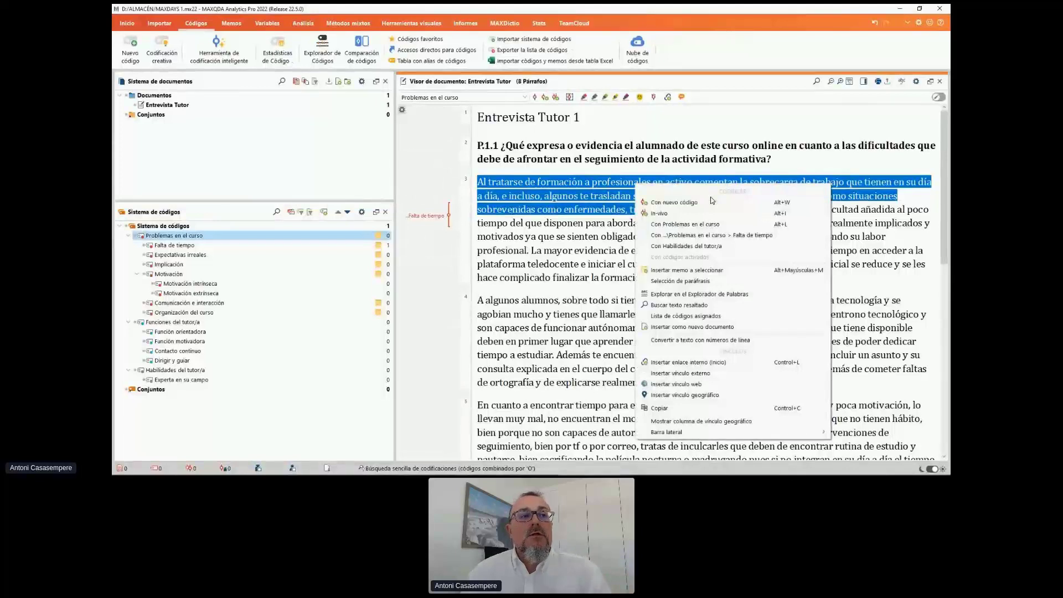
click(699, 203)
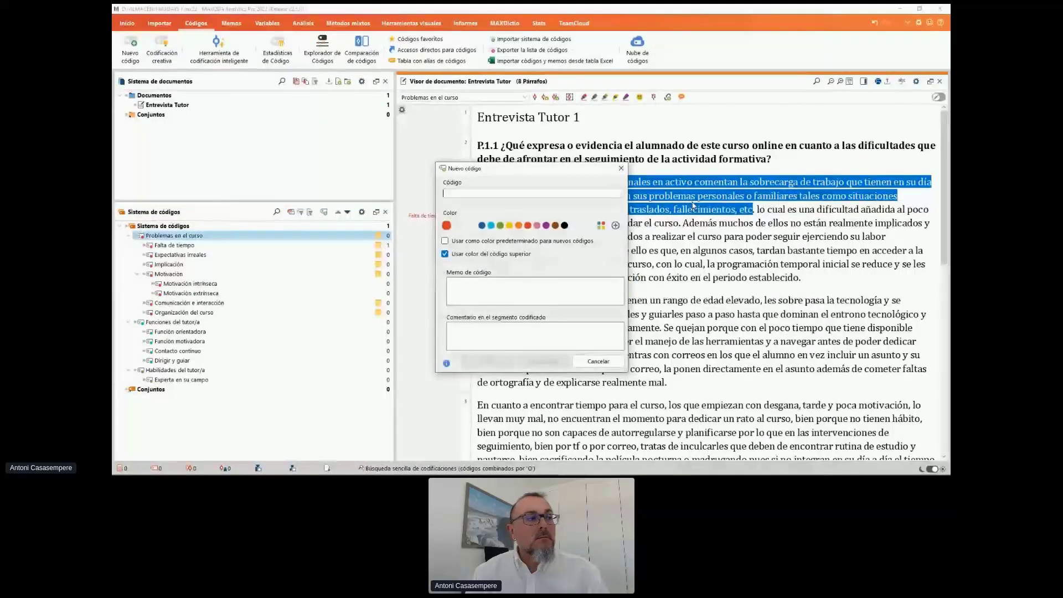
text(Problemas )
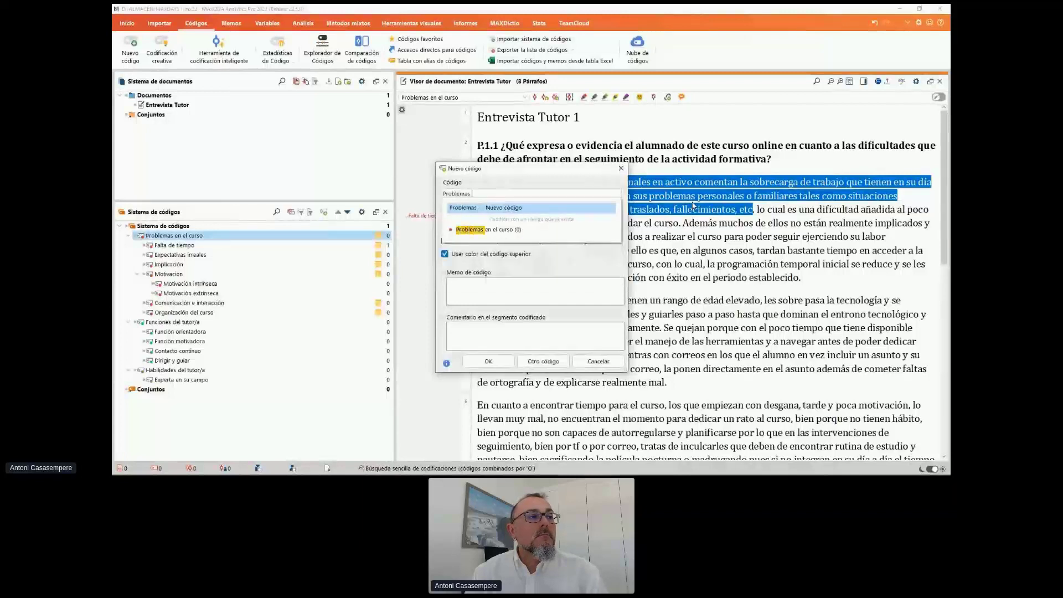
text(personales)
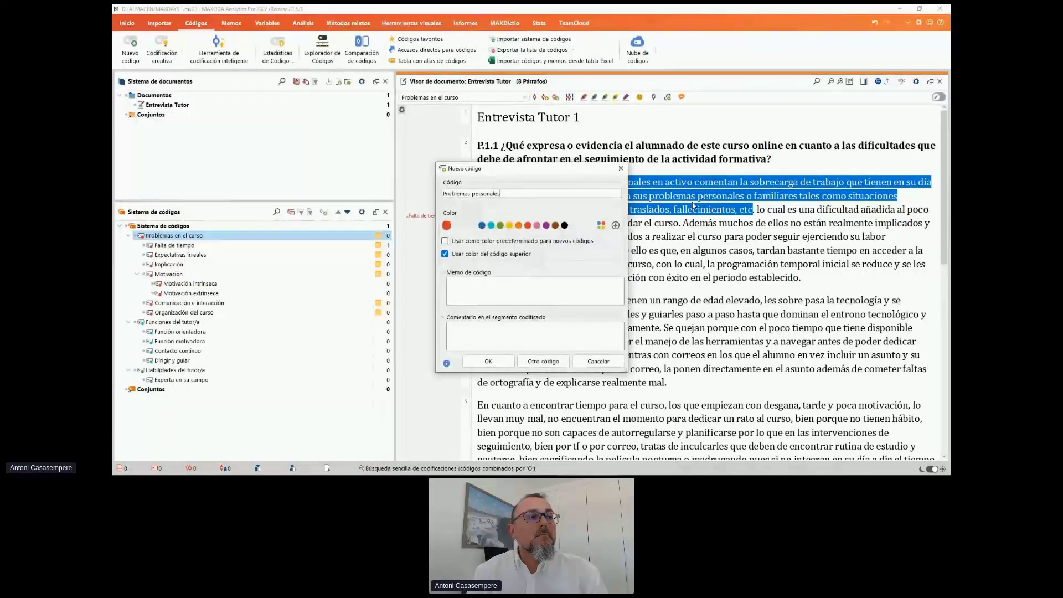
text( y fam)
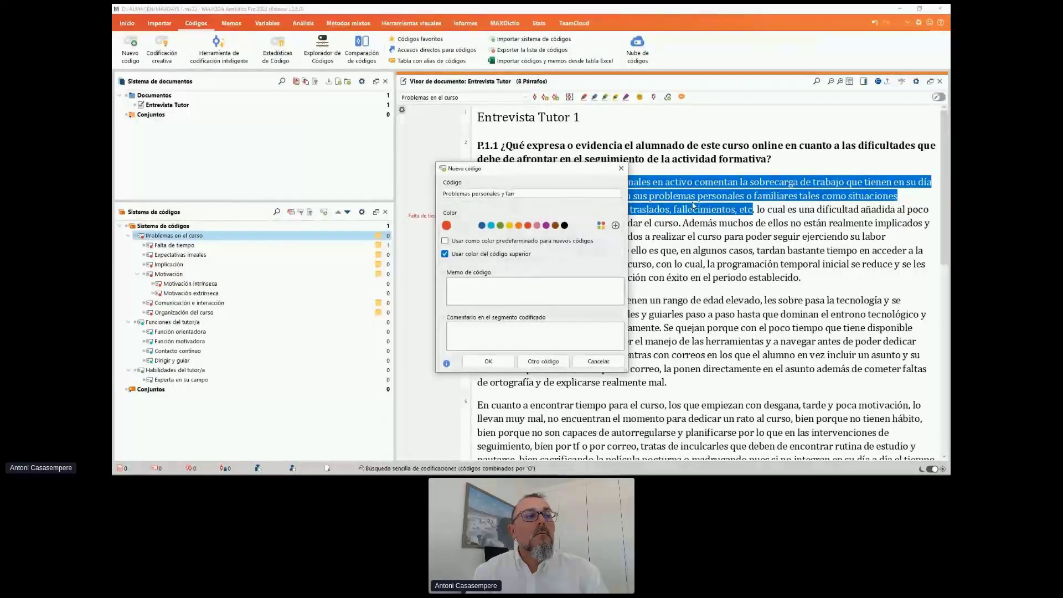
text(iliares)
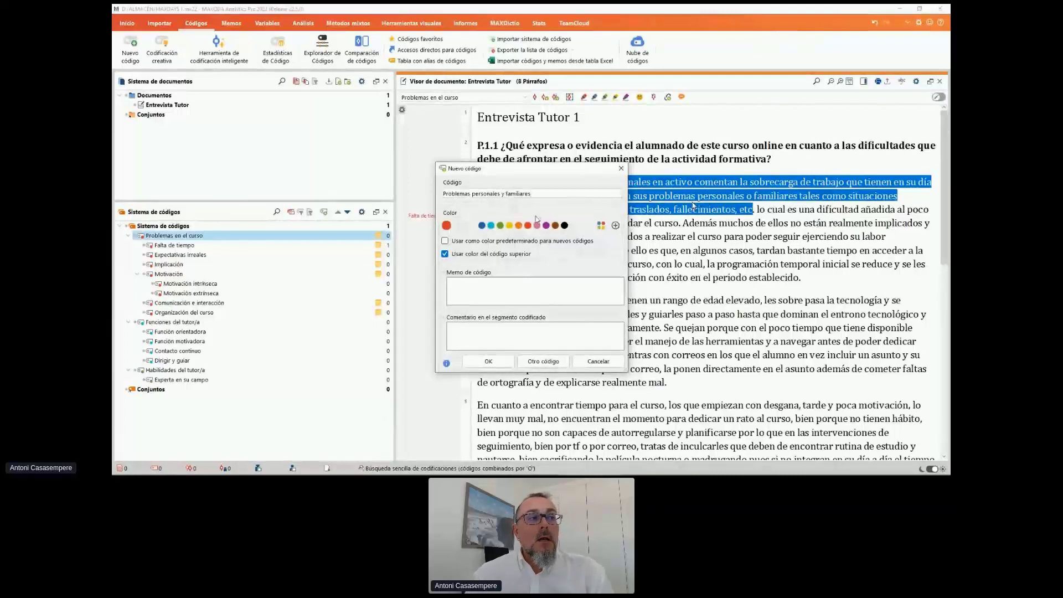
drag(533, 168, 564, 138)
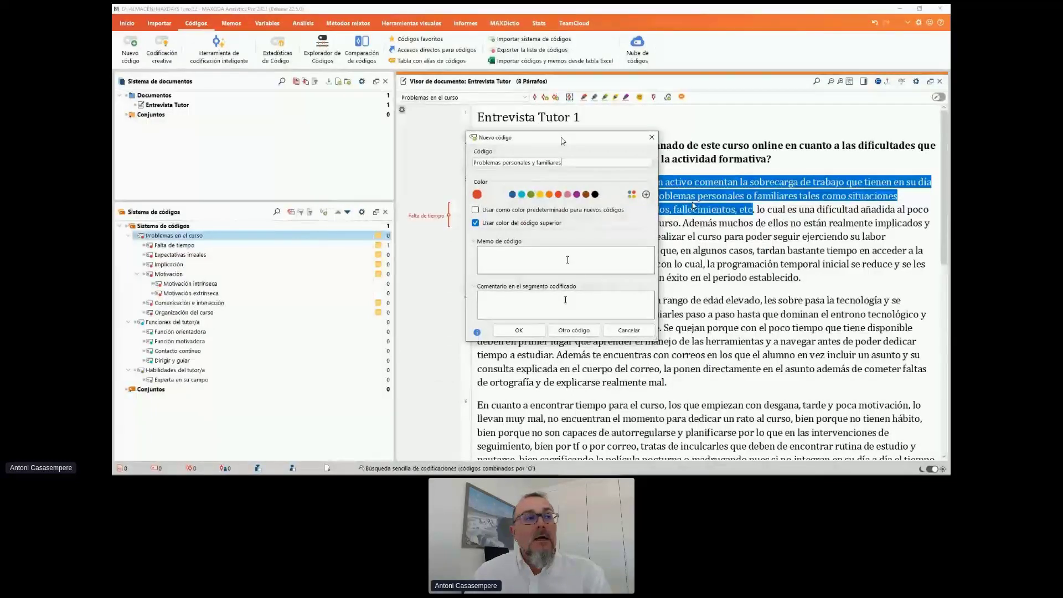
drag(582, 143, 618, 153)
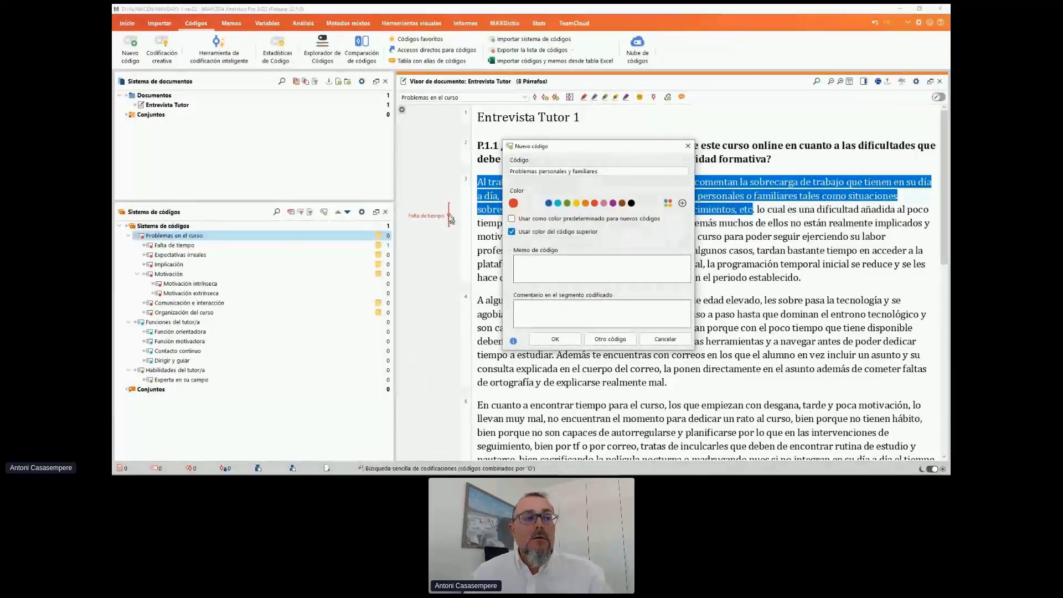
Enter the segment comment "Evidencia interesante" for the new code and apply the code to the selected passage.
click(579, 317)
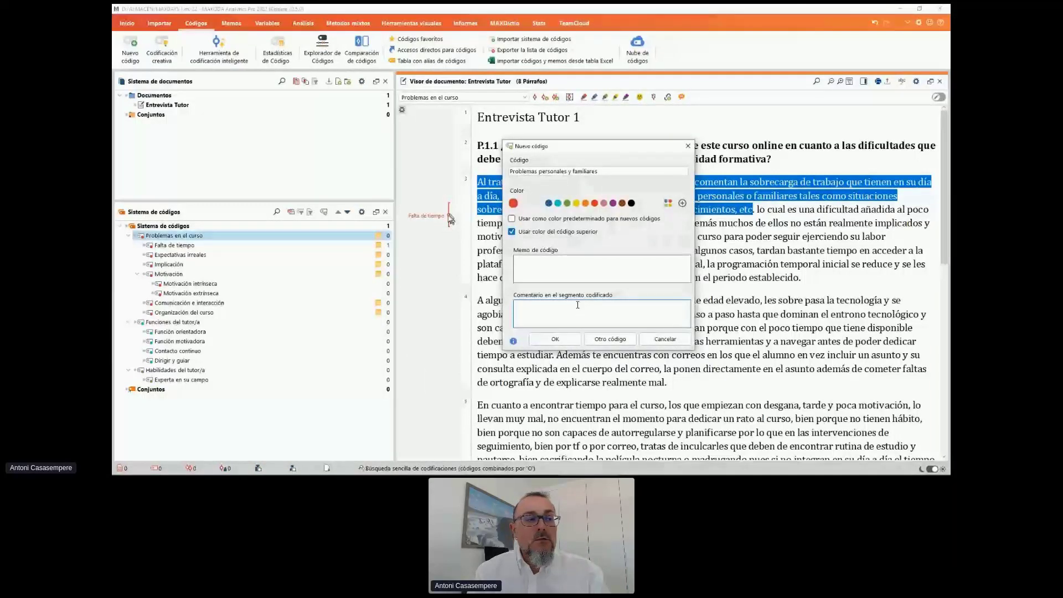
text(Evidenc)
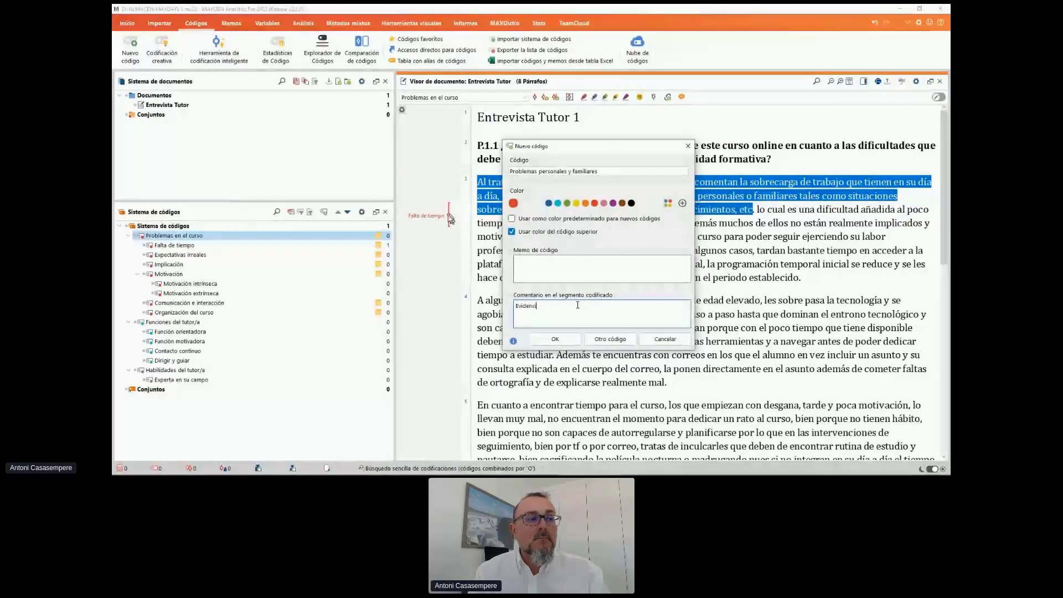
text(ia interesante)
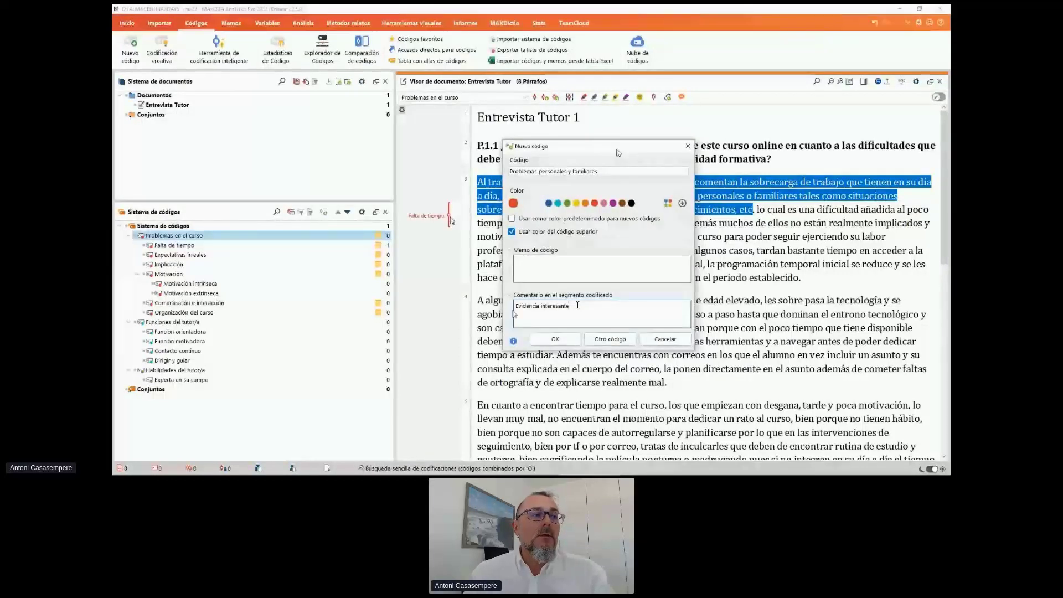
click(555, 339)
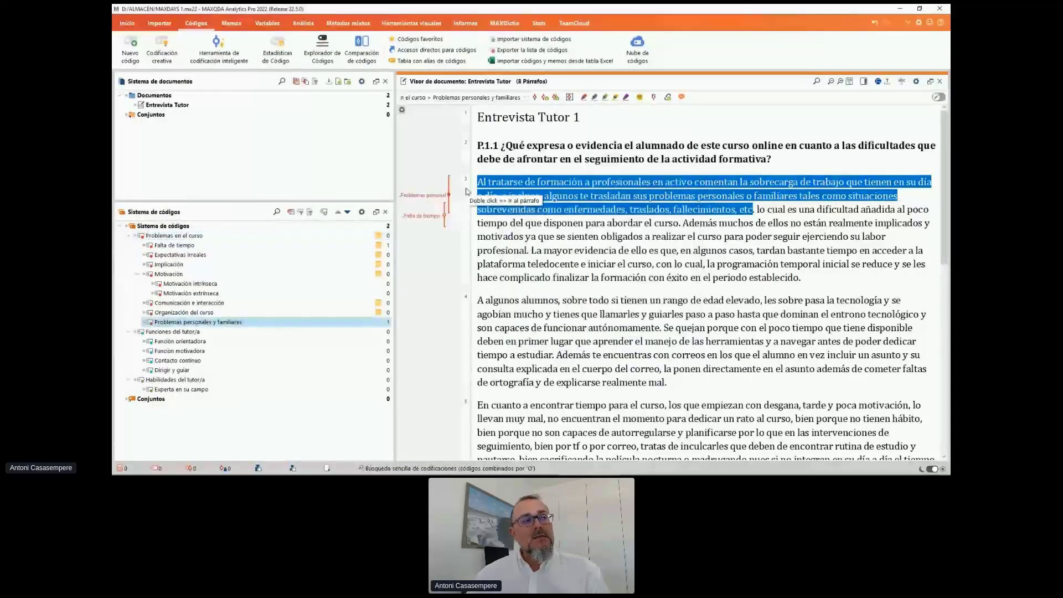
Add the comment "Evidencia interesante" to the segment coded with Falta de tiempo in paragraph 3.
double_click(446, 218)
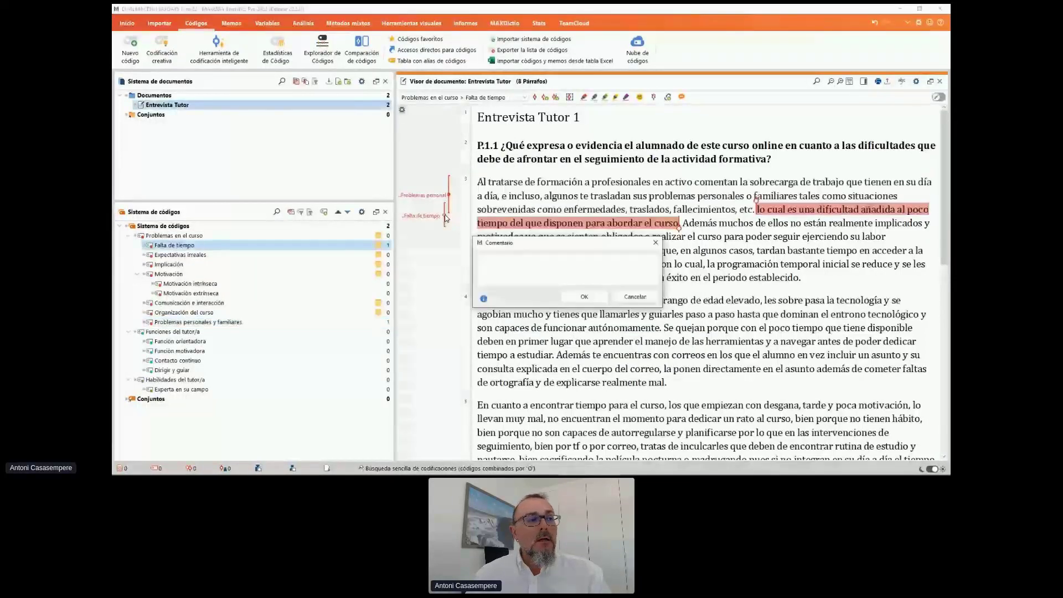
text(Evid)
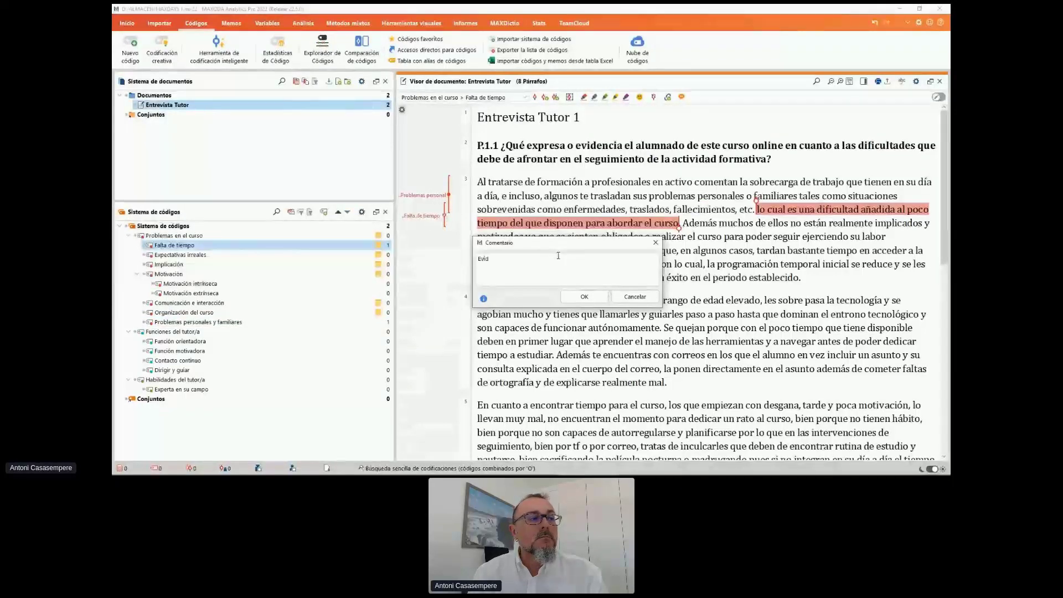
text(encia interesante)
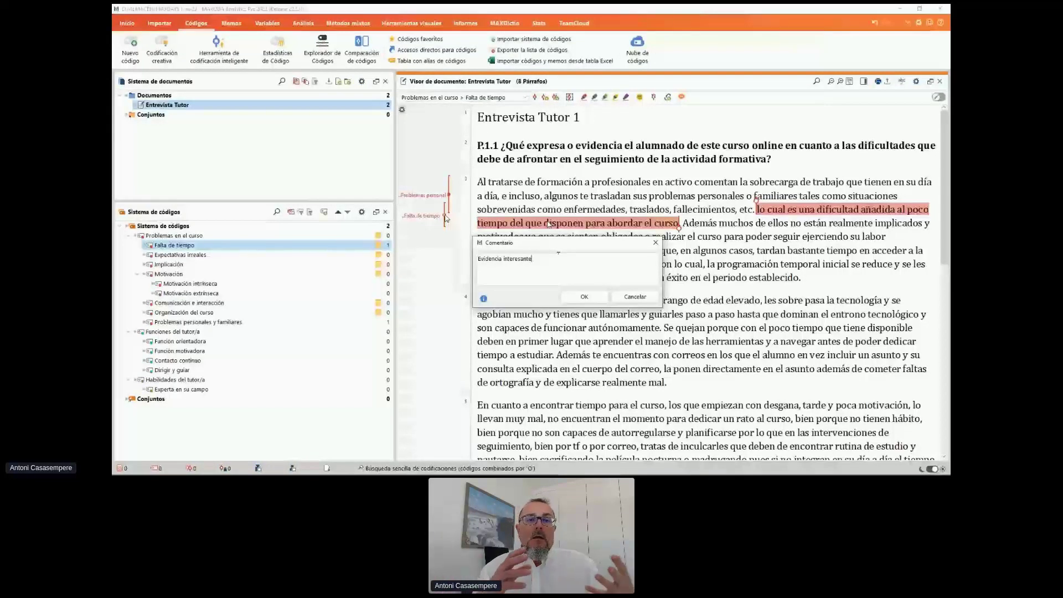
click(583, 297)
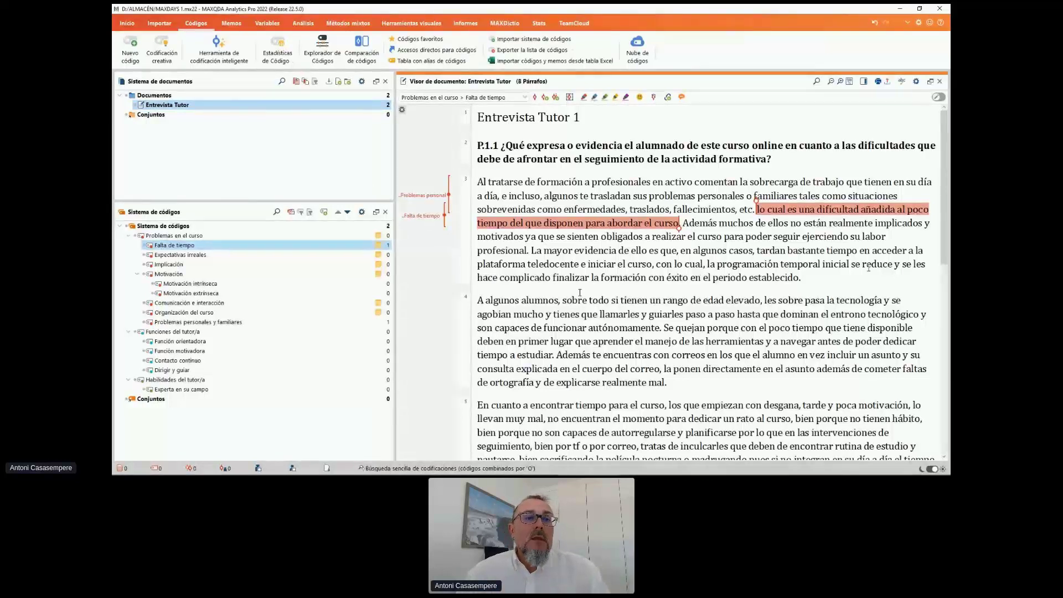
Code the passage "Además muchos de ellos" through "su labor profesional" in paragraph 3 with Motivación extrínseca.
click(683, 222)
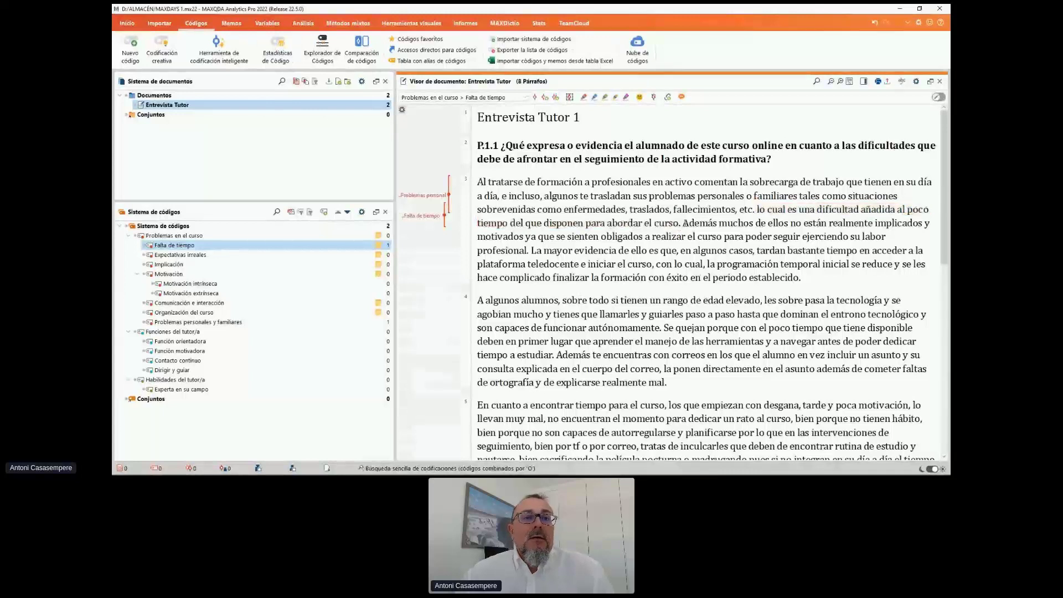
drag(685, 223, 529, 251)
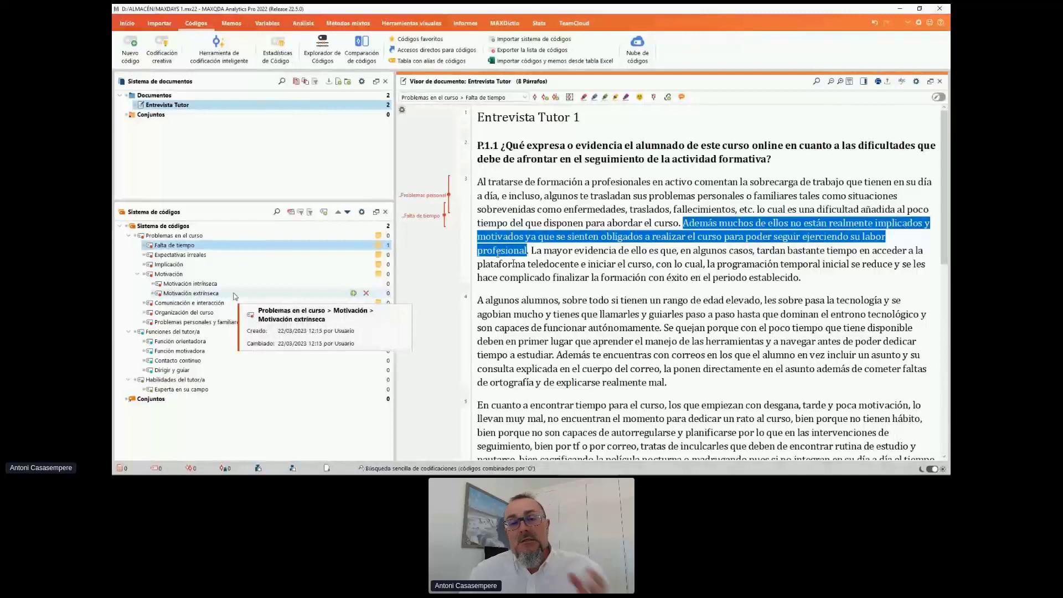
drag(235, 297, 491, 253)
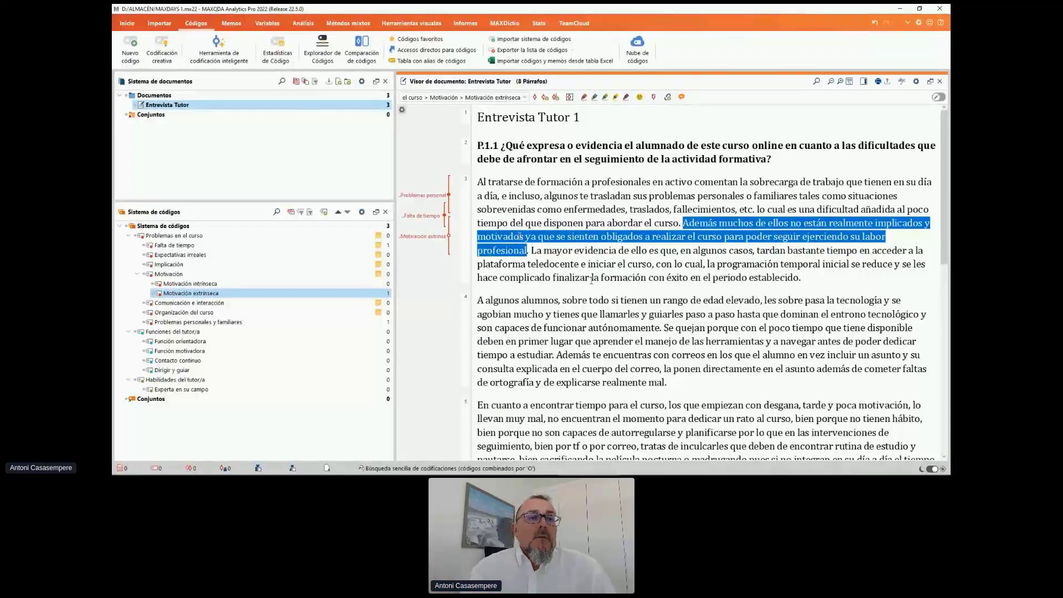
Code "La mayor evidencia de ello" through "iniciar el curso" in paragraph 3 with a new code Procrastinación under Problemas en el curso.
drag(531, 252, 655, 265)
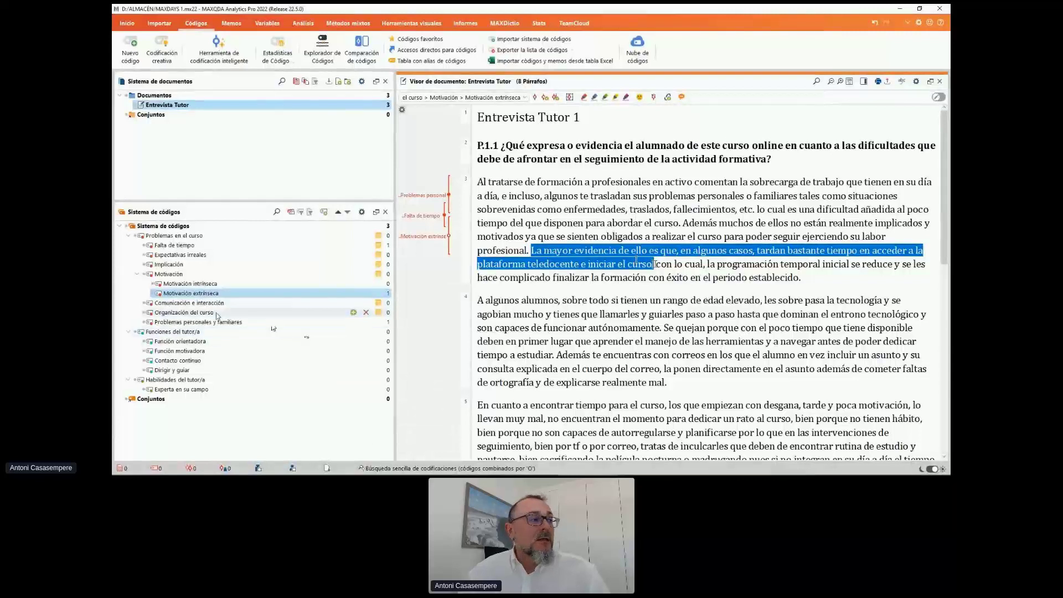
click(197, 240)
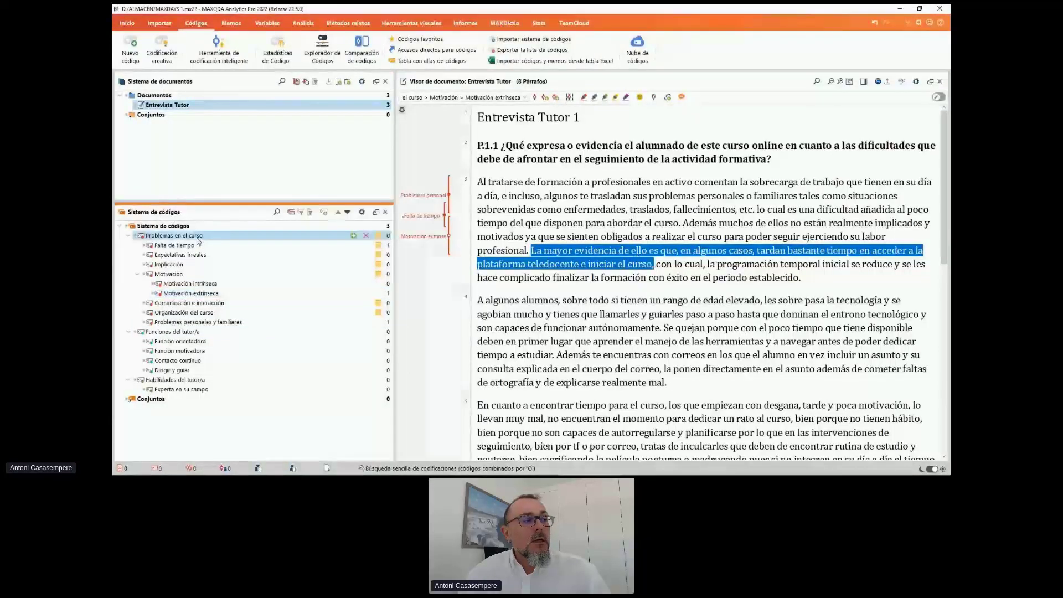
drag(627, 253, 607, 266)
right_click(606, 266)
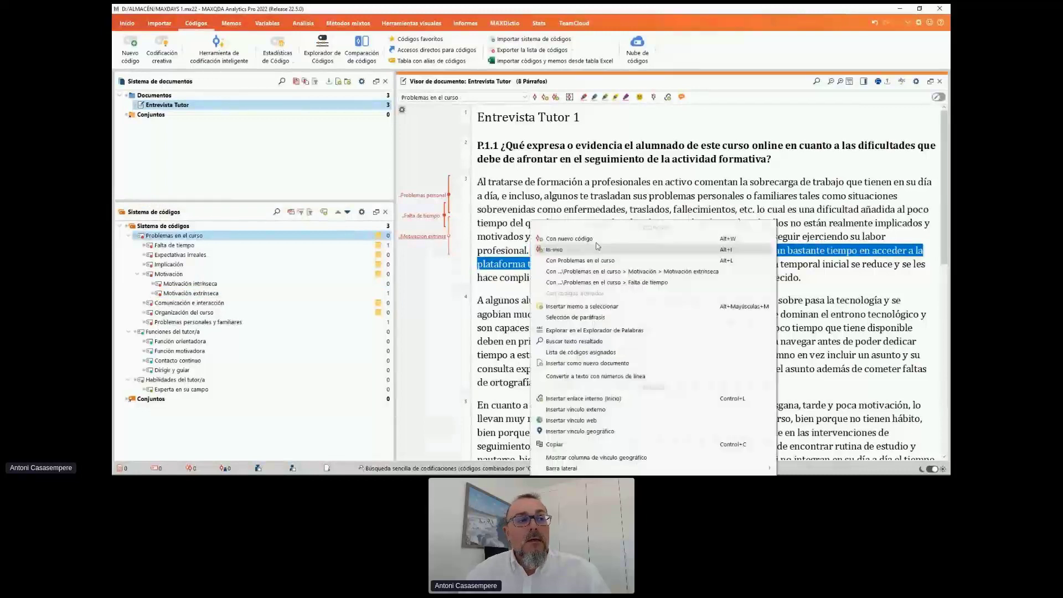
click(596, 239)
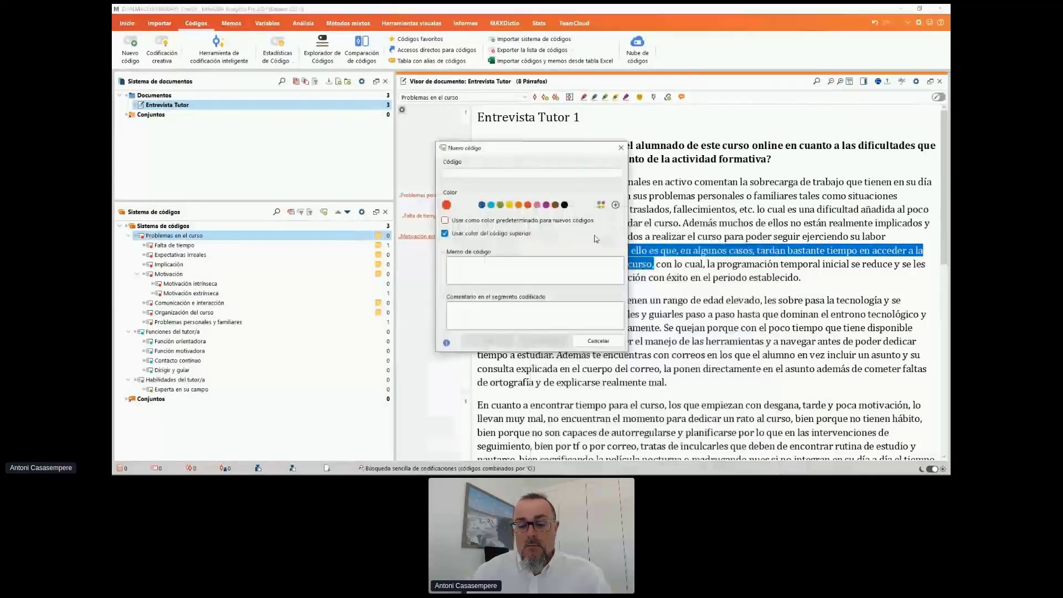
text(Pro)
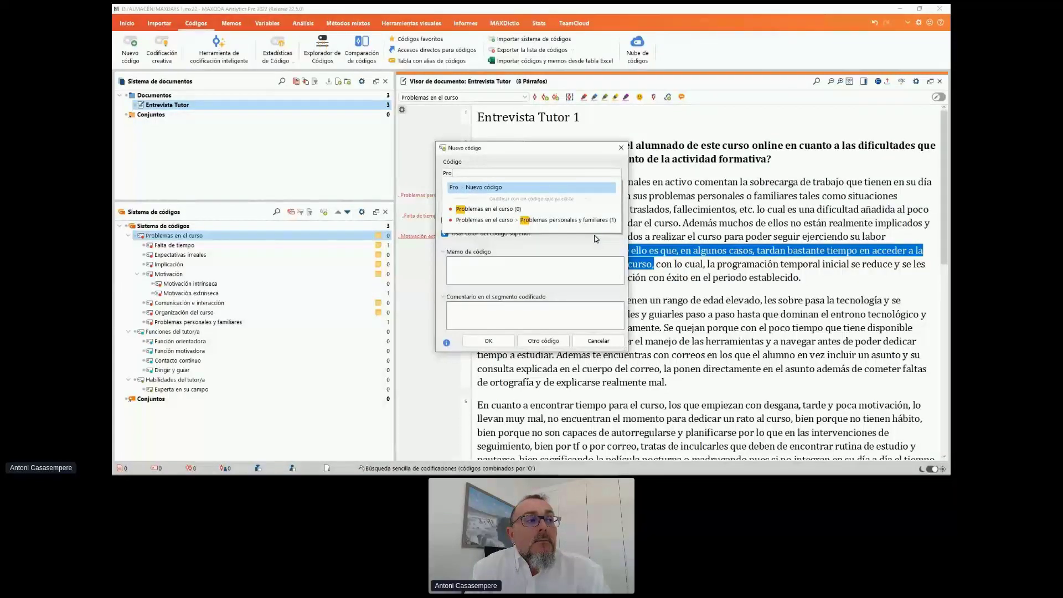
text(crastin)
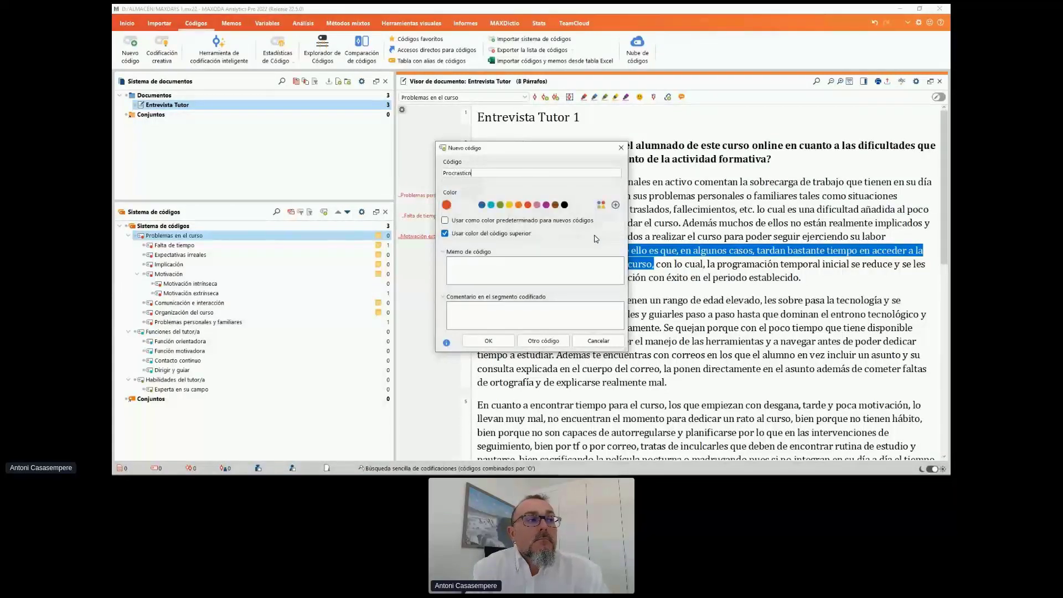
text(aci)
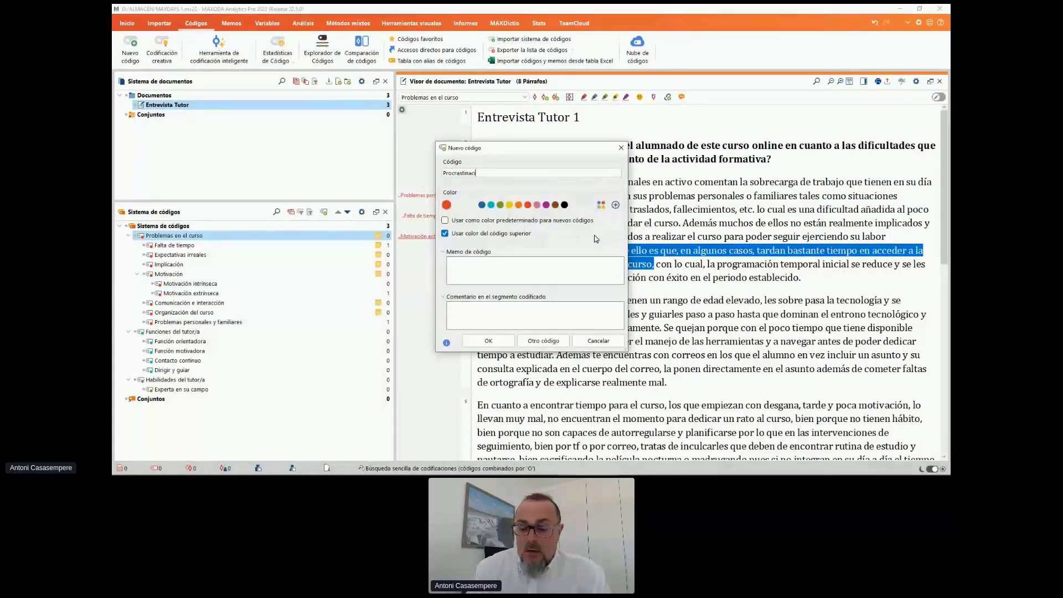
text(ón)
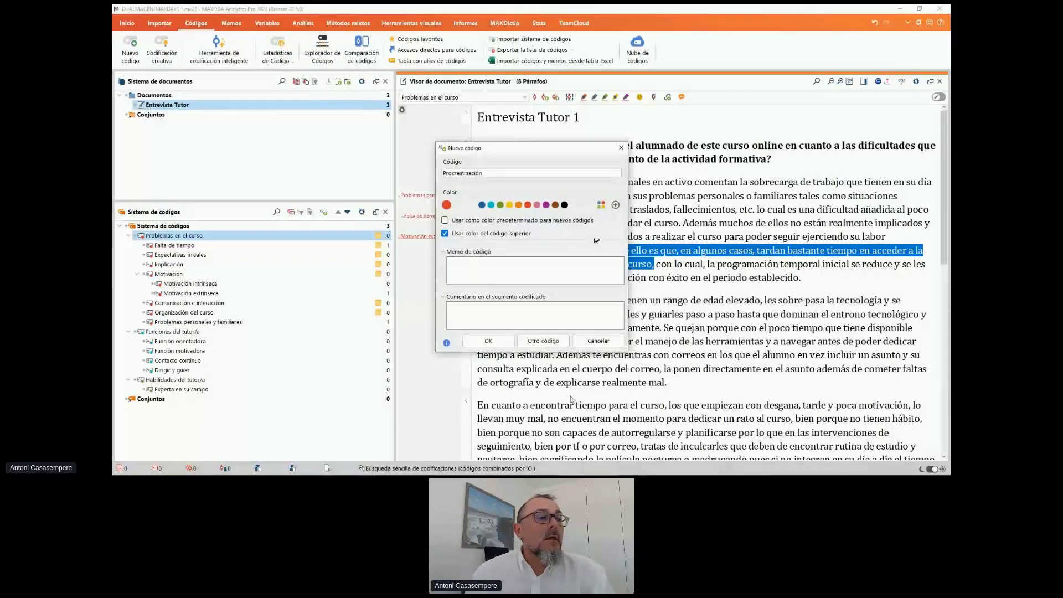
click(501, 341)
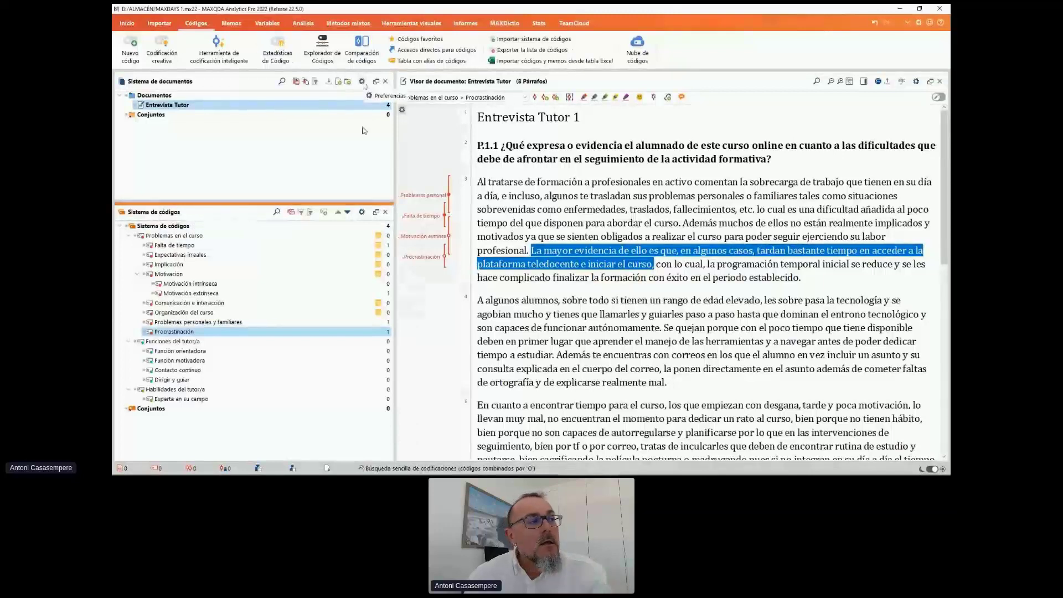
Review the code system preferences that control where new codes and subcodes are inserted.
click(363, 214)
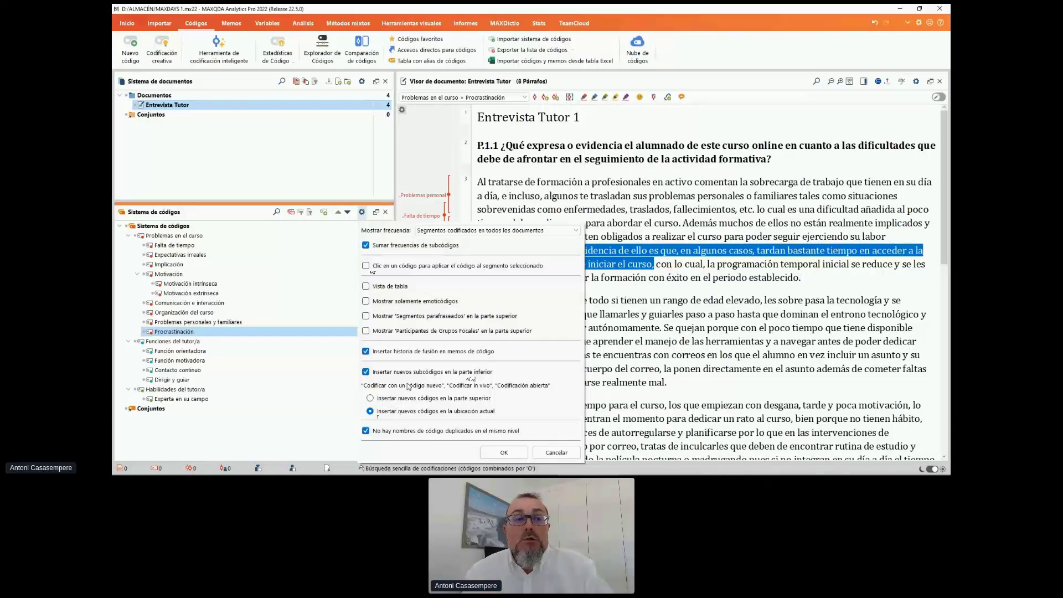
click(504, 451)
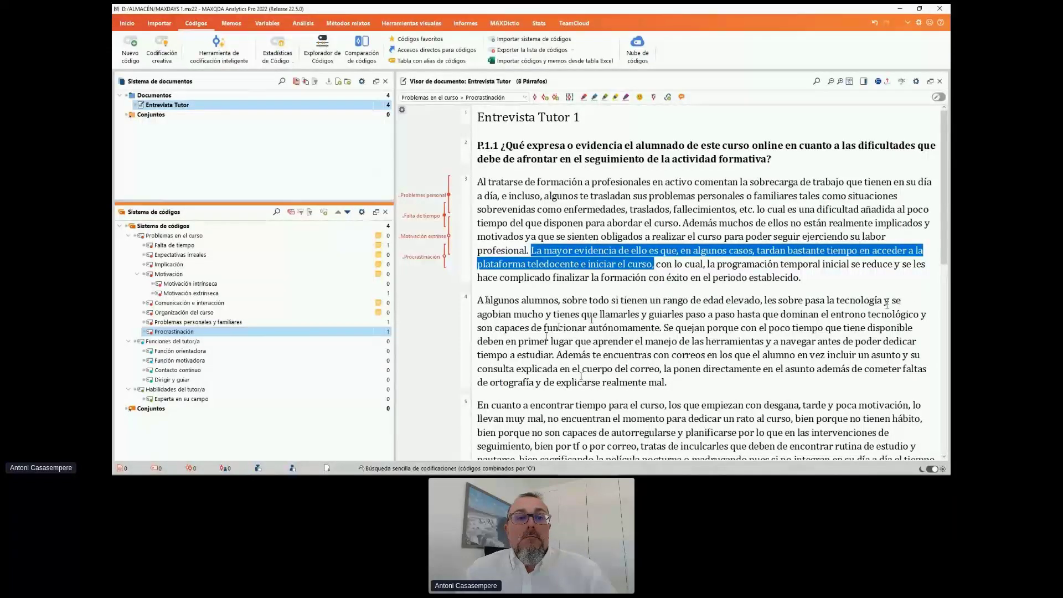
Code the words "se agobian" in paragraph 4 in vivo as a subcode of Problemas en el curso.
drag(891, 300, 510, 314)
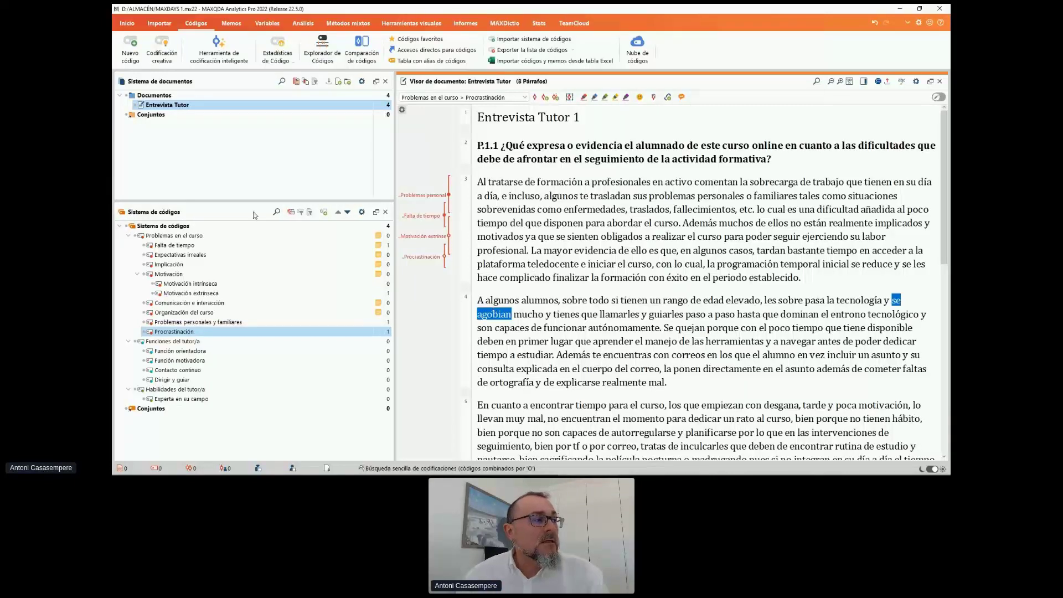
click(253, 237)
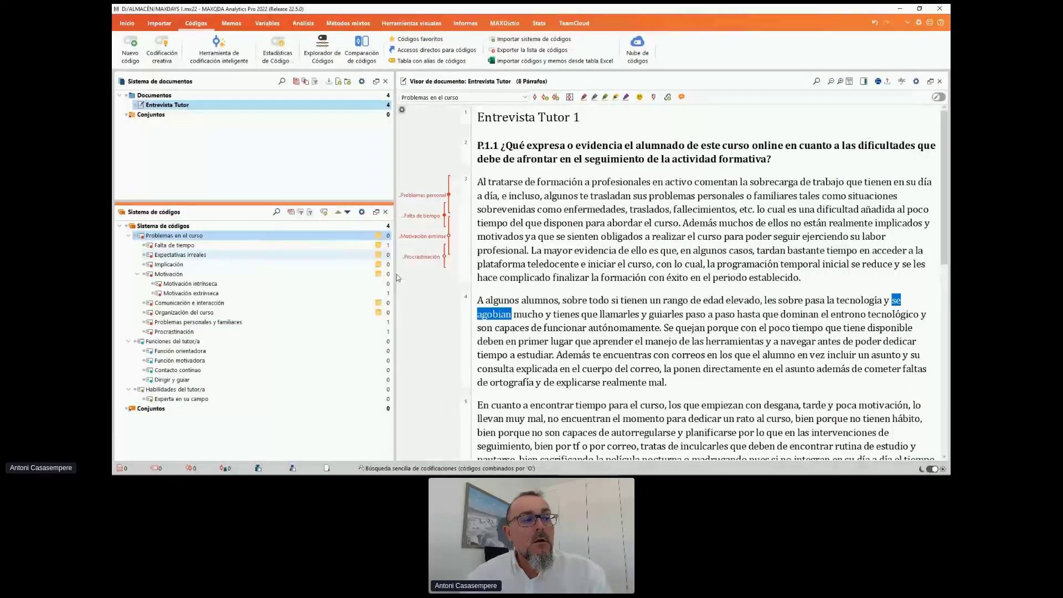
right_click(495, 315)
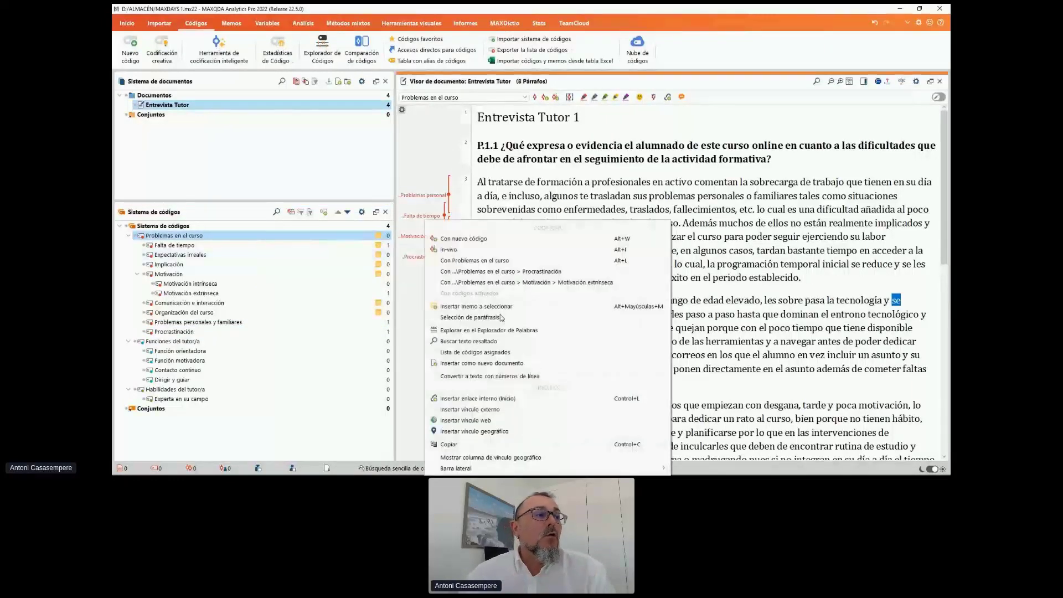
click(474, 250)
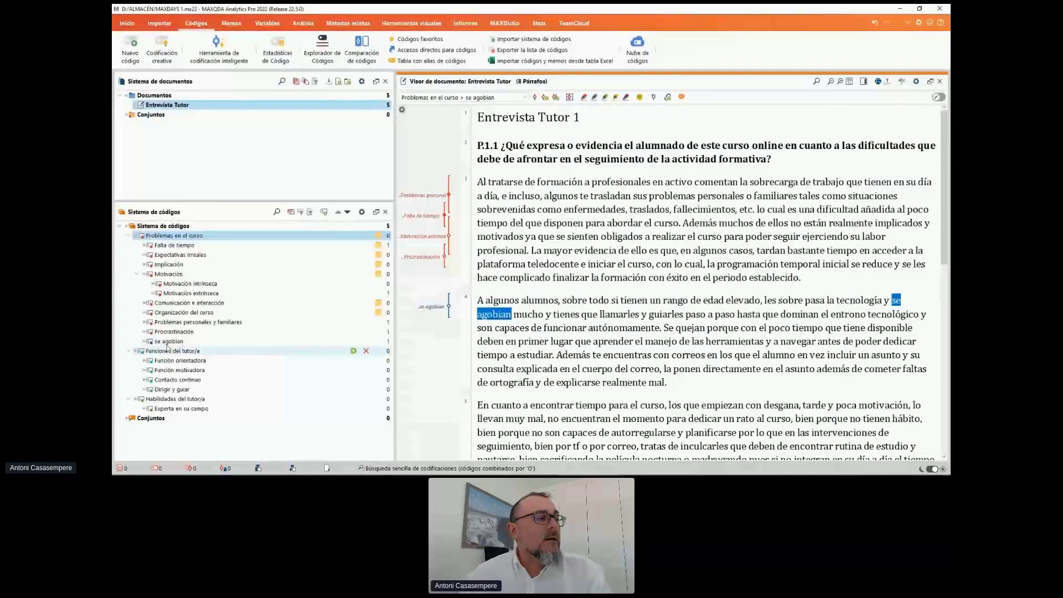
click(166, 342)
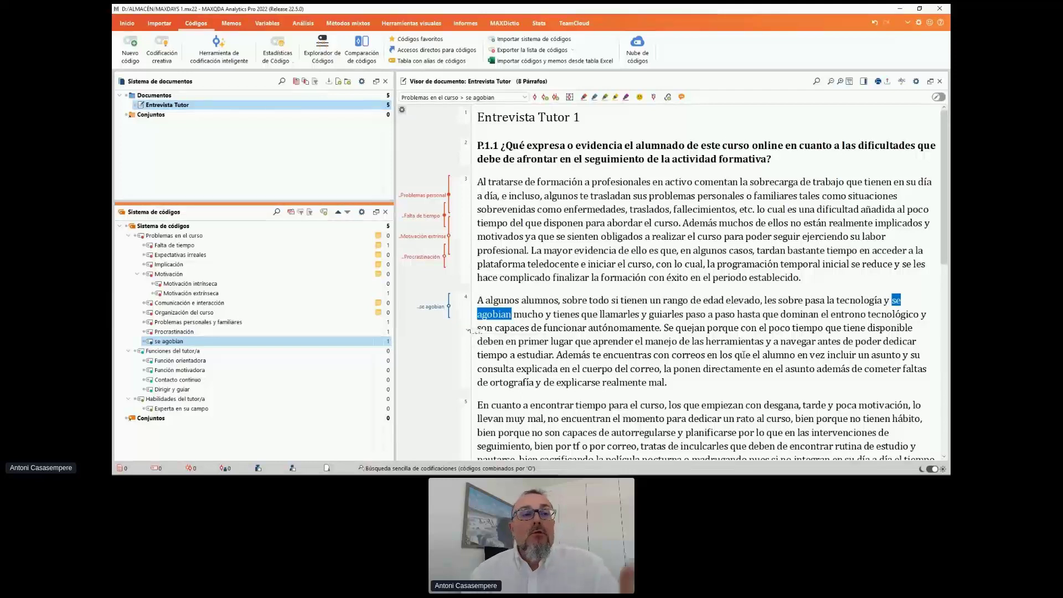
Search the interview text for "agobia", then close the search.
click(817, 82)
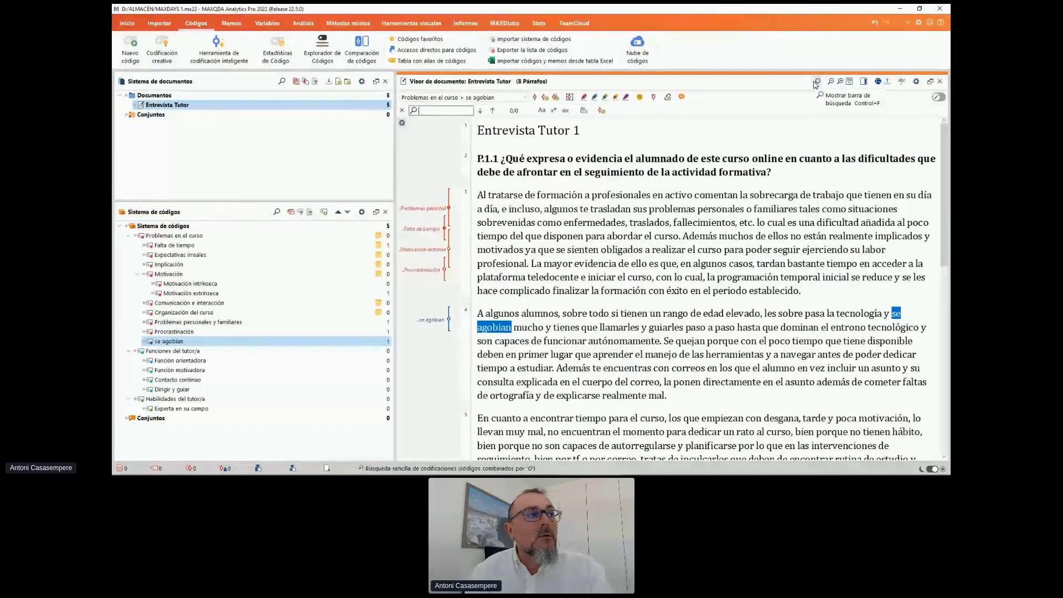
text(agobi)
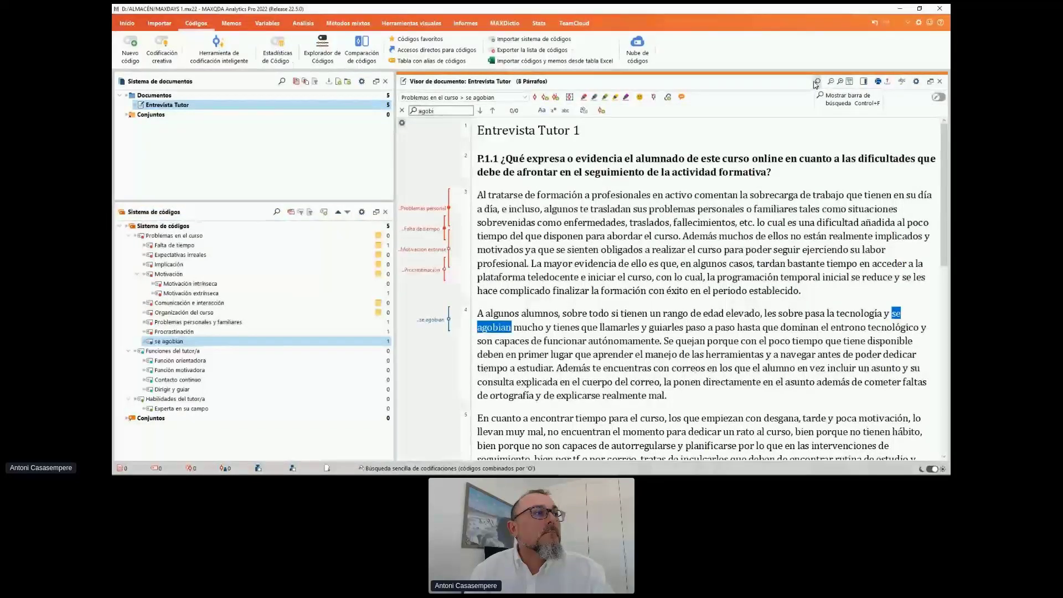
text(a)
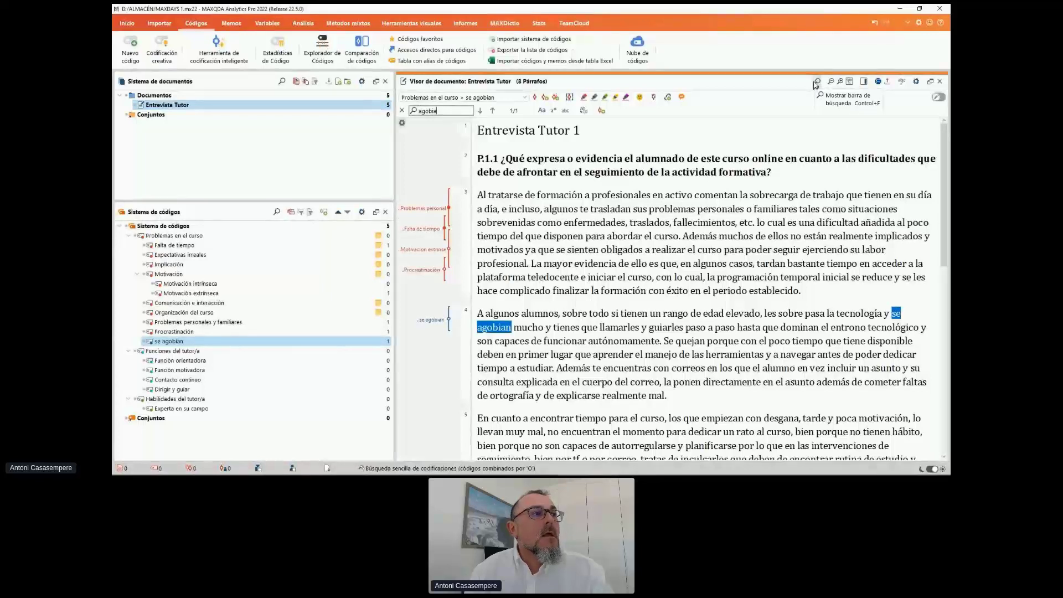
click(544, 338)
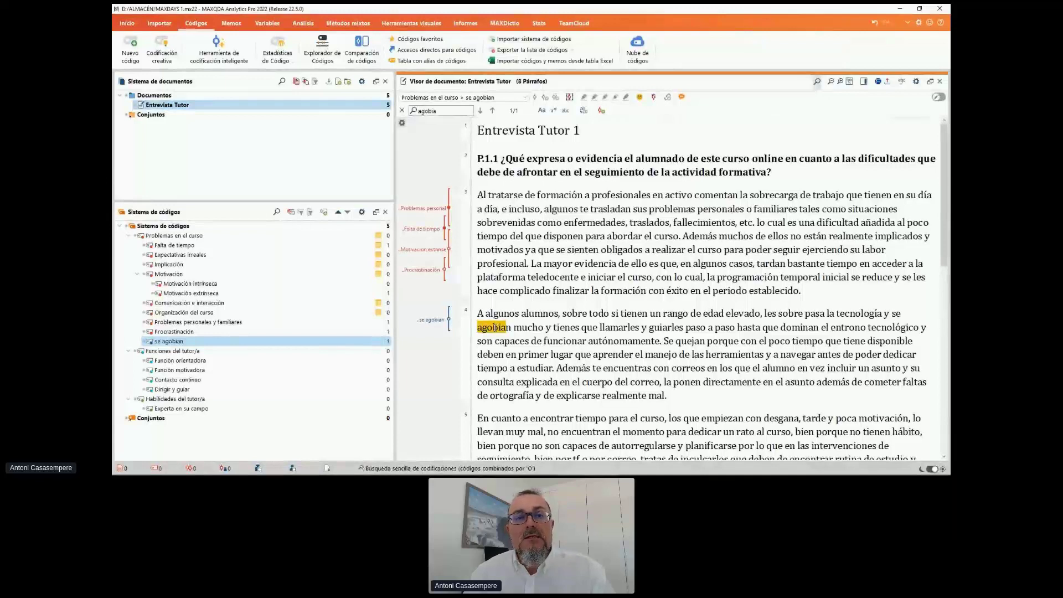
click(402, 110)
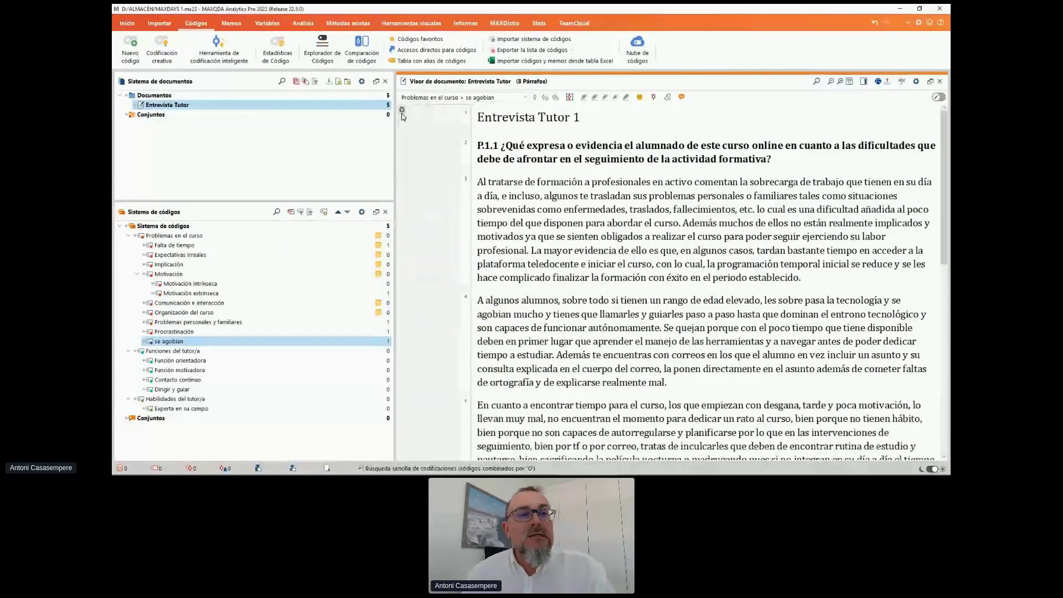
click(402, 110)
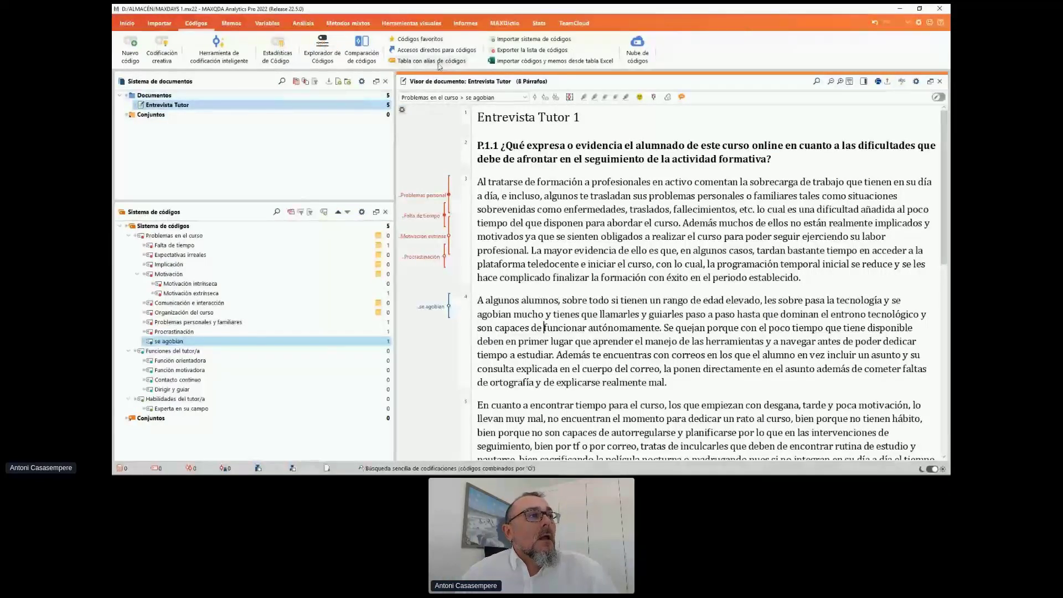
Generate the interview's word frequency list with the Spanish exclusion list applied and look through its most frequent words.
click(503, 24)
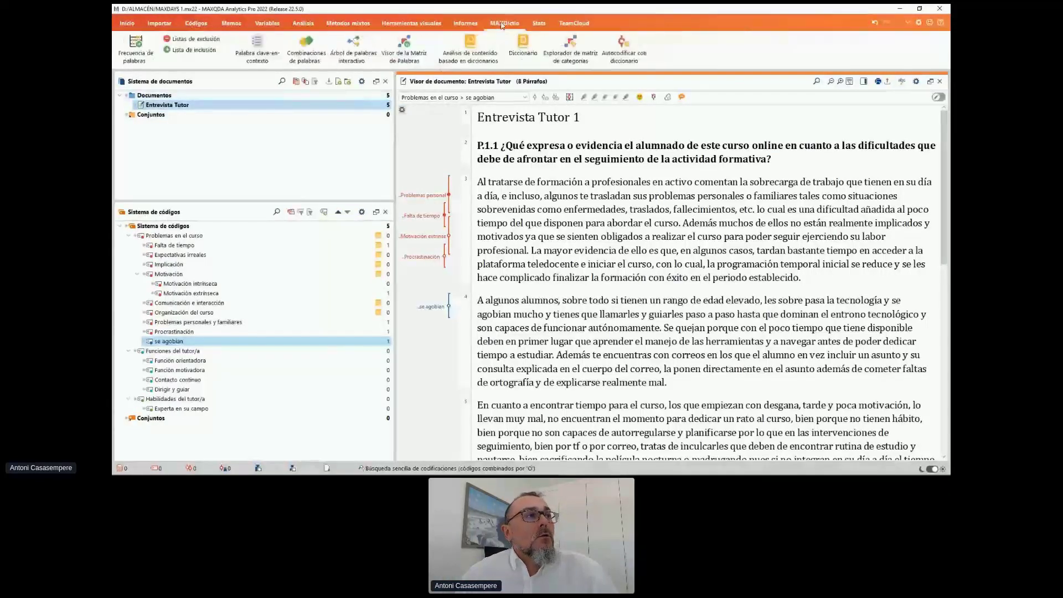
click(141, 42)
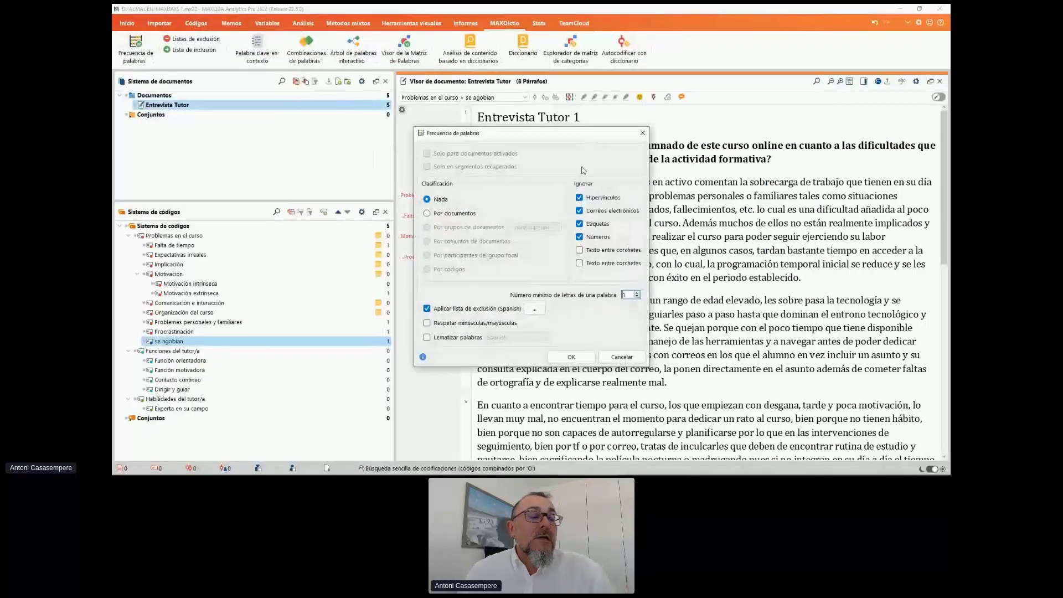
click(571, 357)
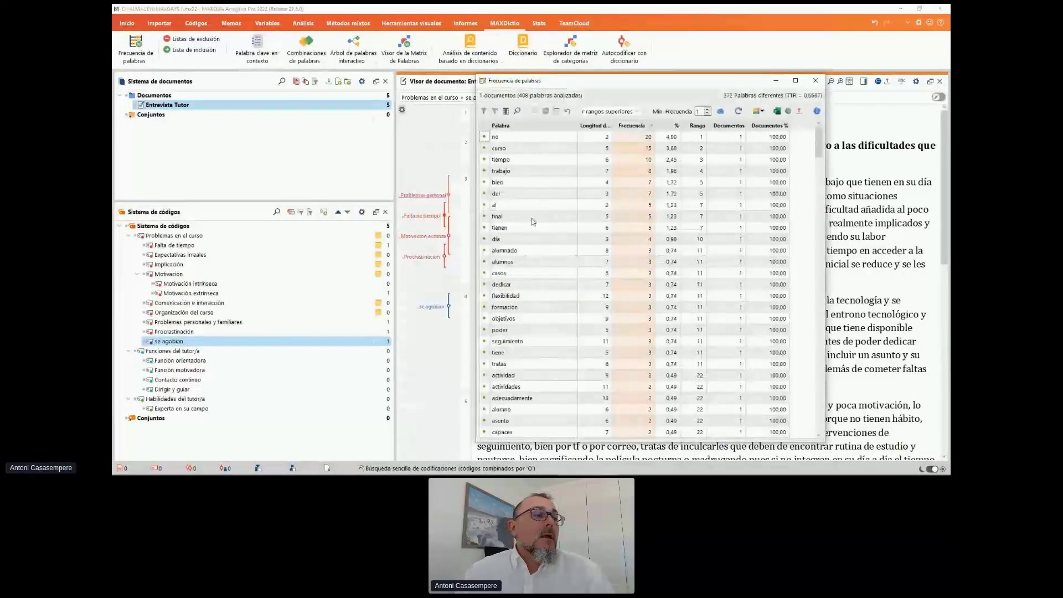
click(513, 160)
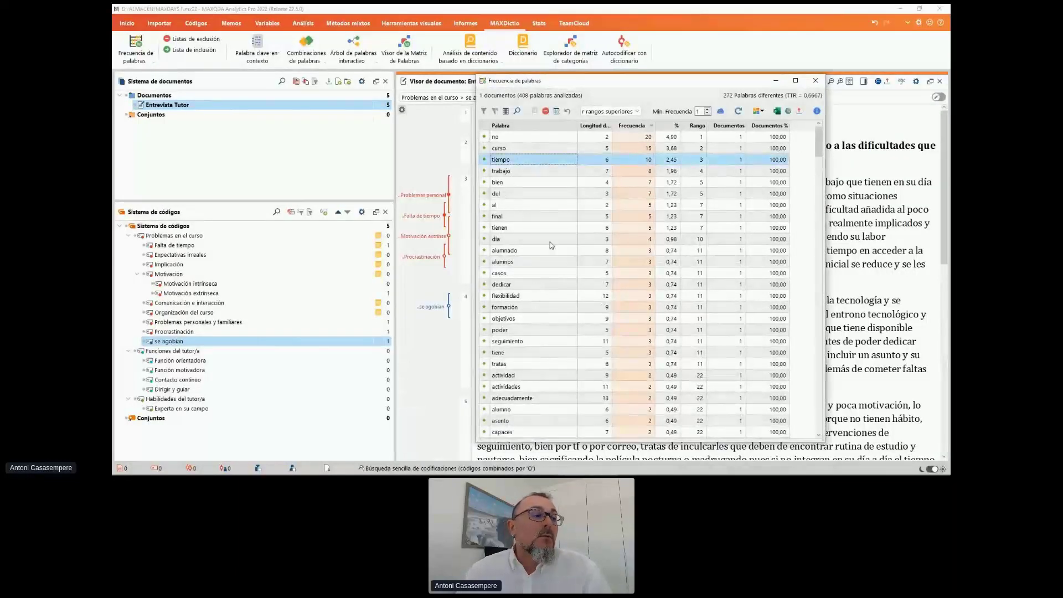
scroll(556, 416, down, 4)
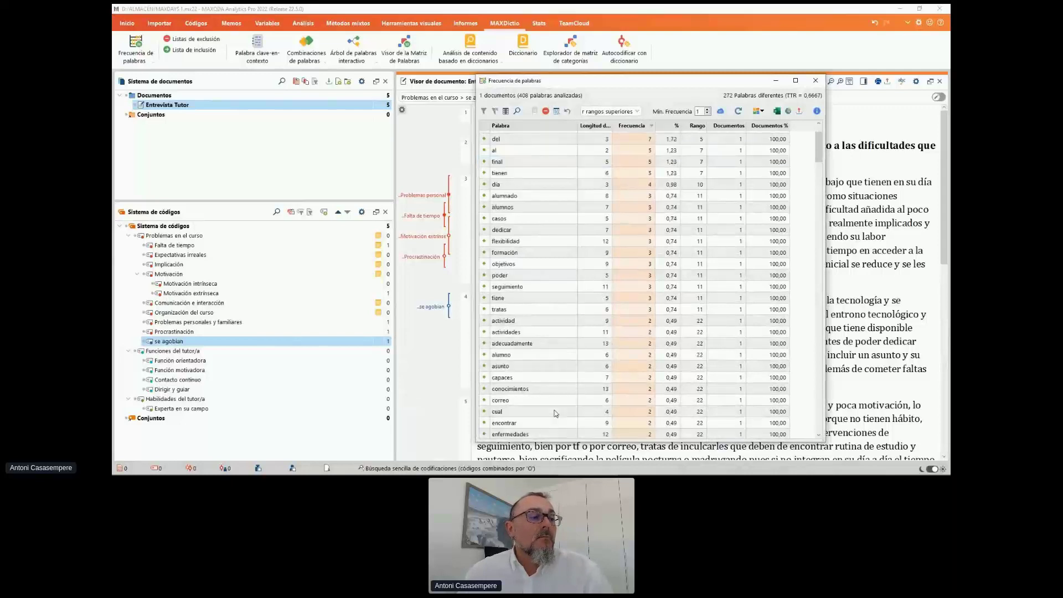
scroll(552, 394, up, 4)
Search the word frequency list for "problema" and close the list.
click(517, 111)
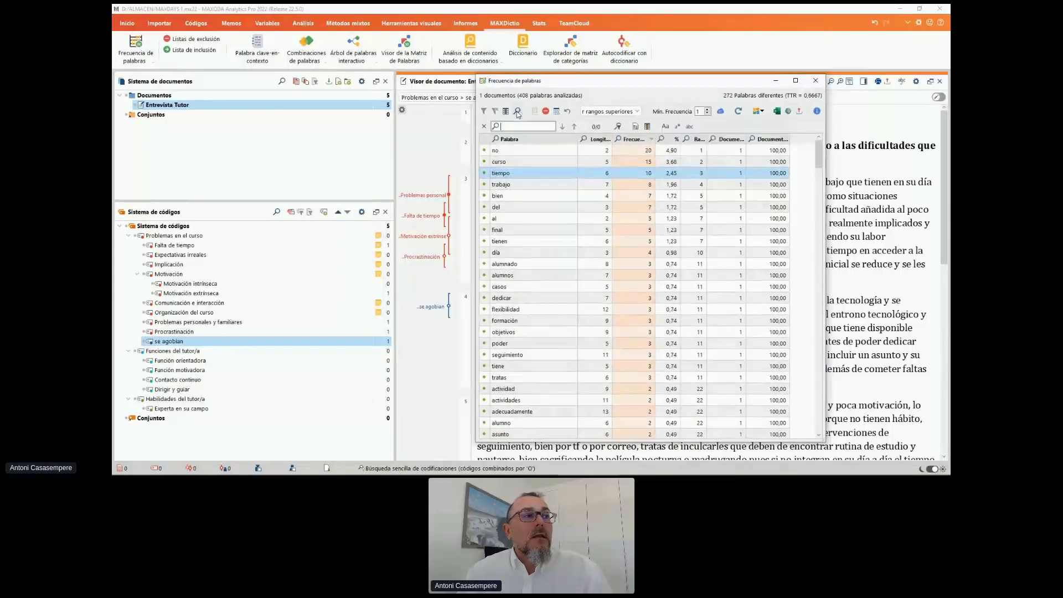
text(problema)
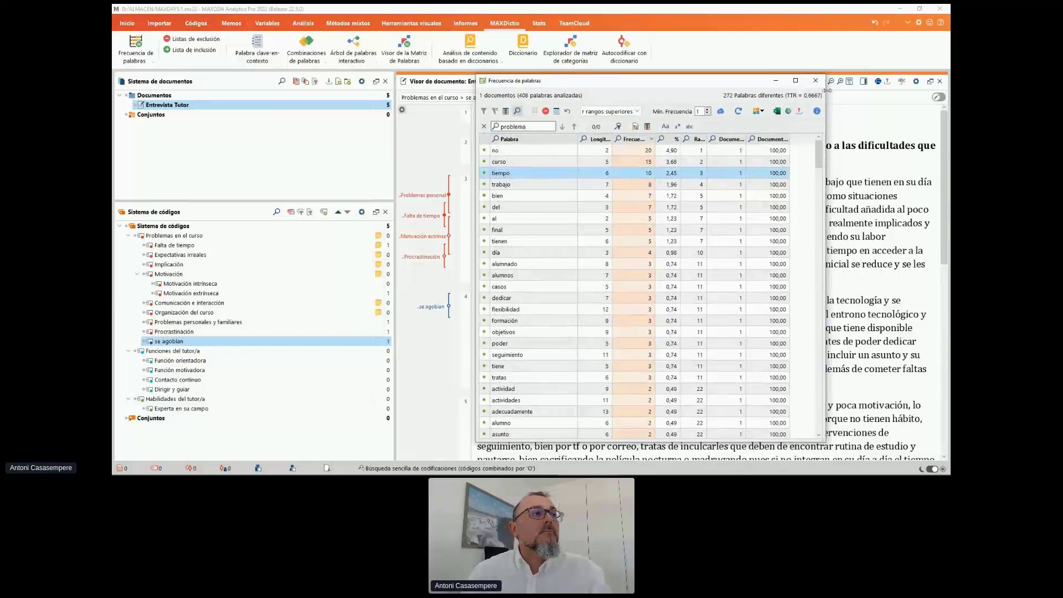
key(Return)
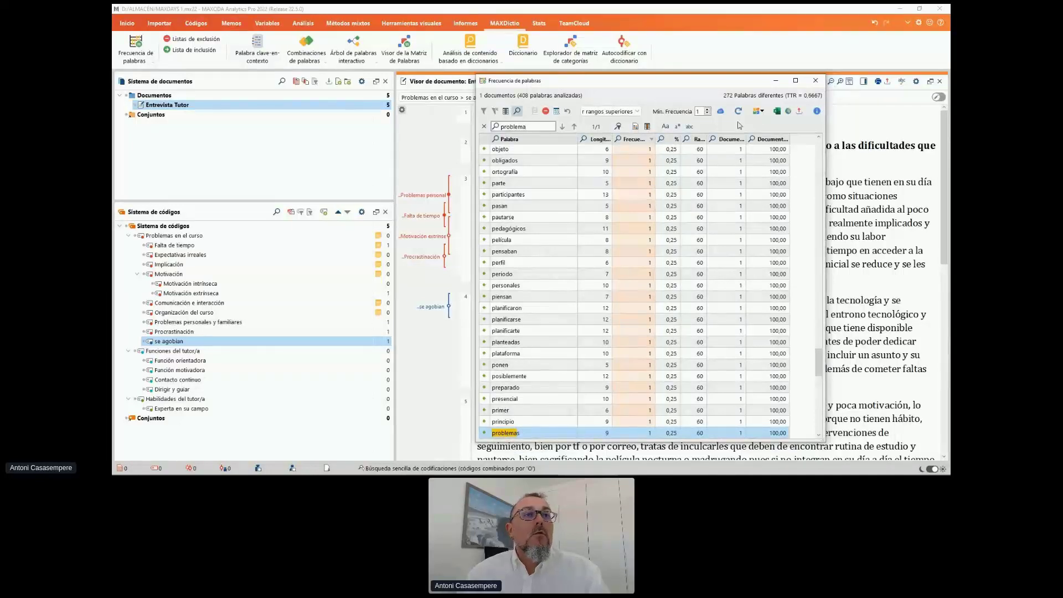
click(815, 80)
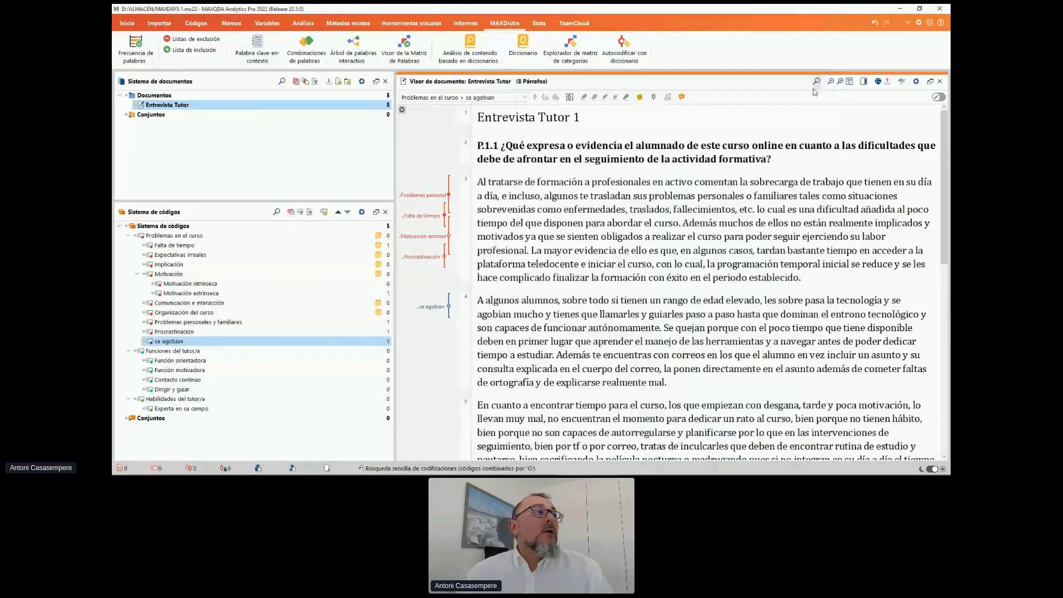
Run a keyword-in-context search in the documents for the terms "problema" and "dificultad".
click(252, 61)
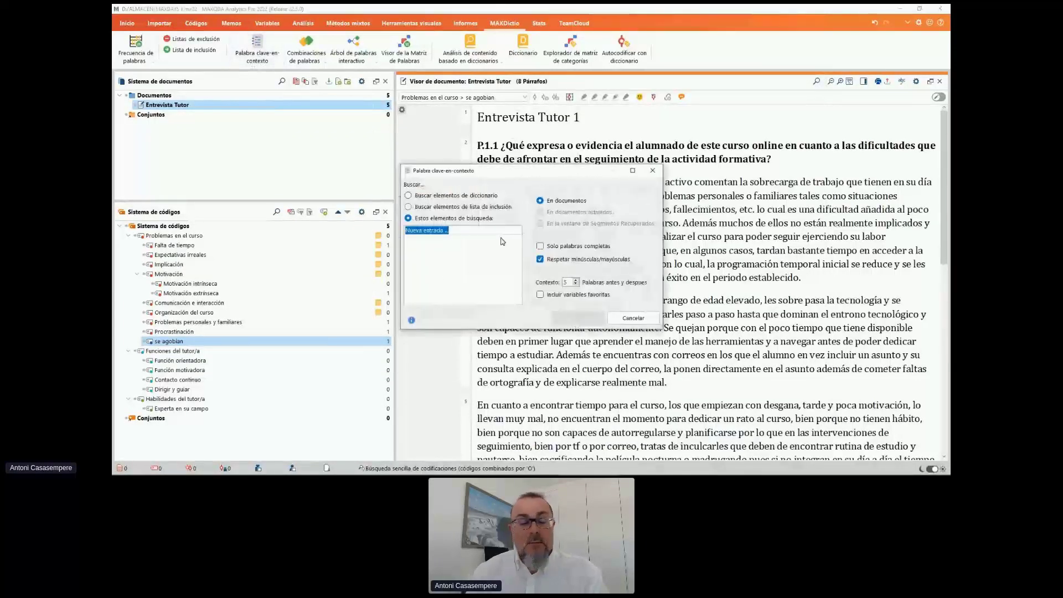
text(proble)
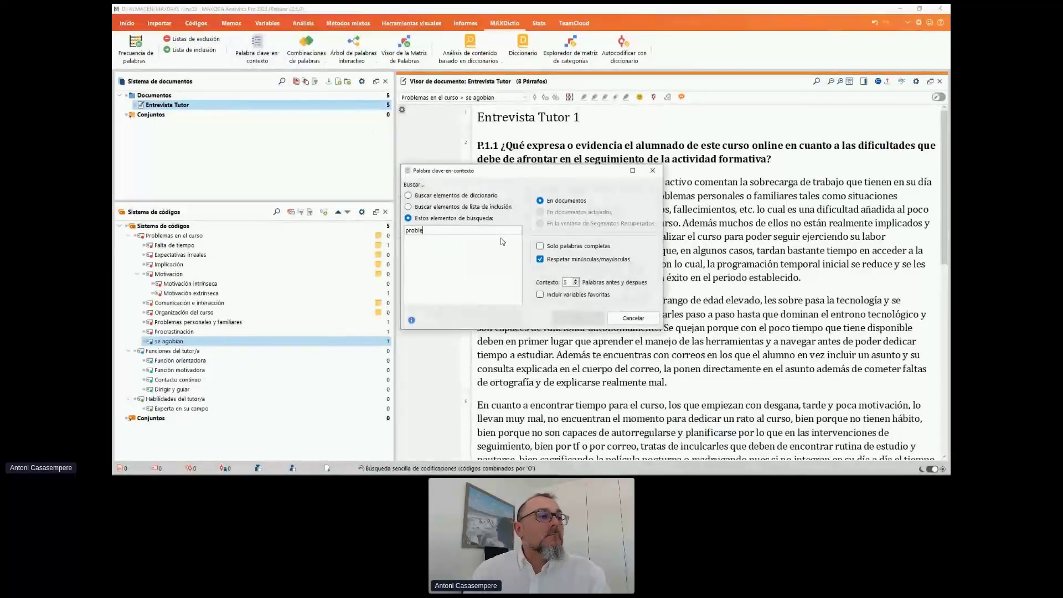
text(ma)
key(Return)
click(493, 241)
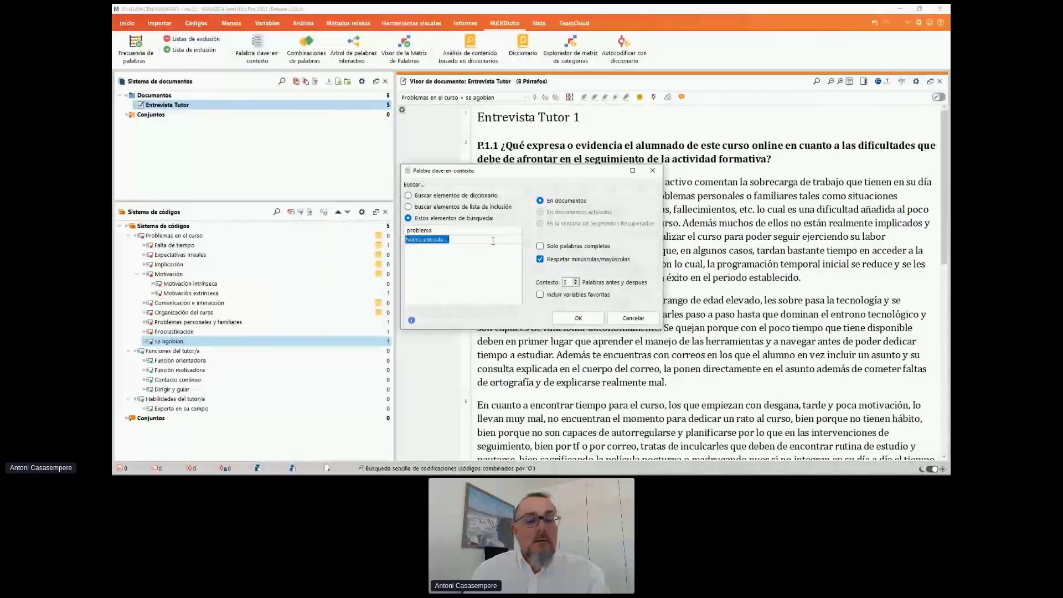
text(dificult)
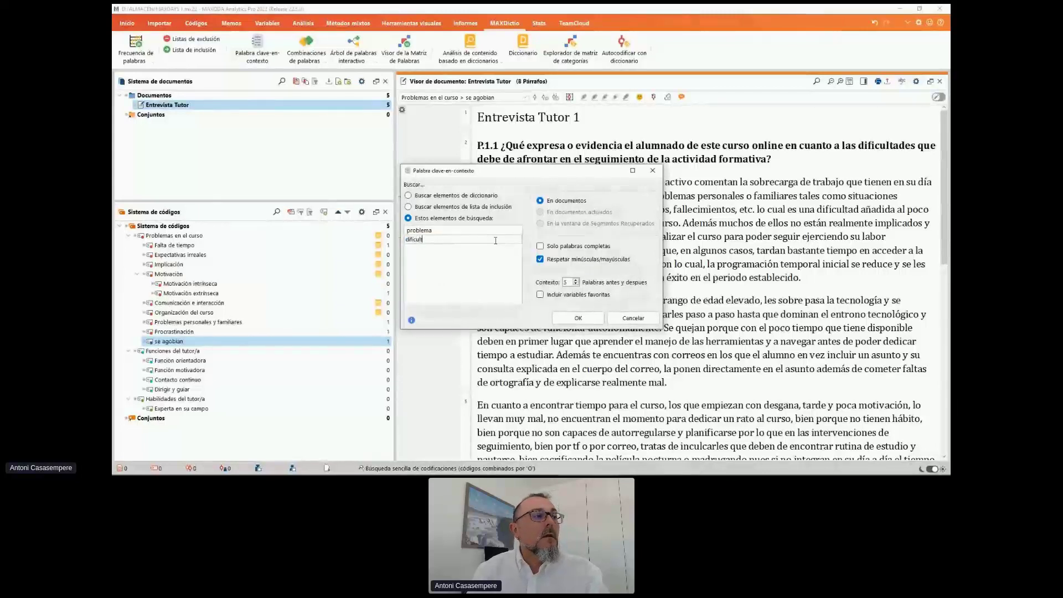
text(ad)
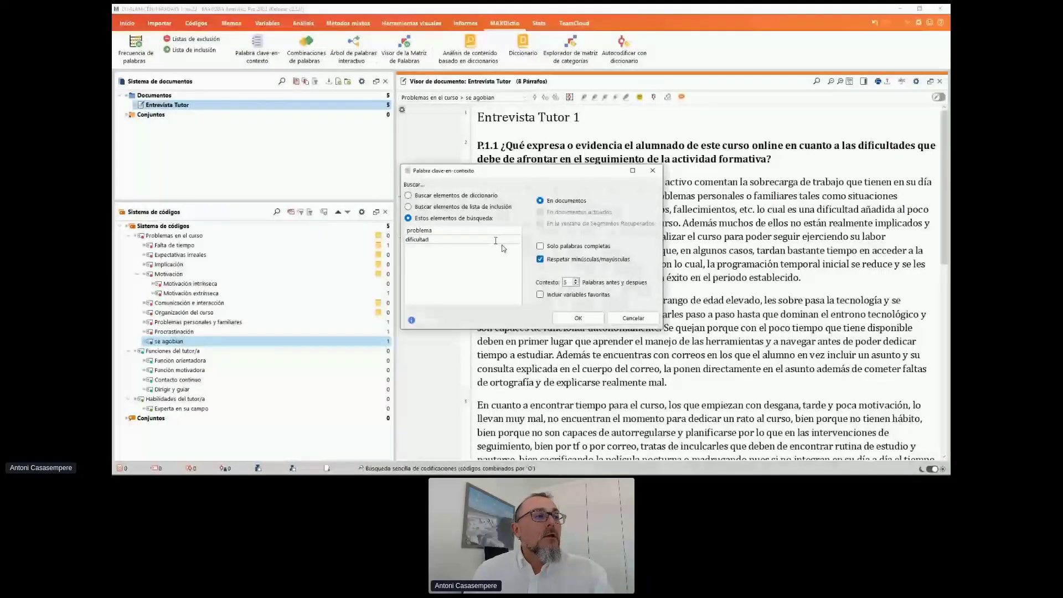
click(584, 320)
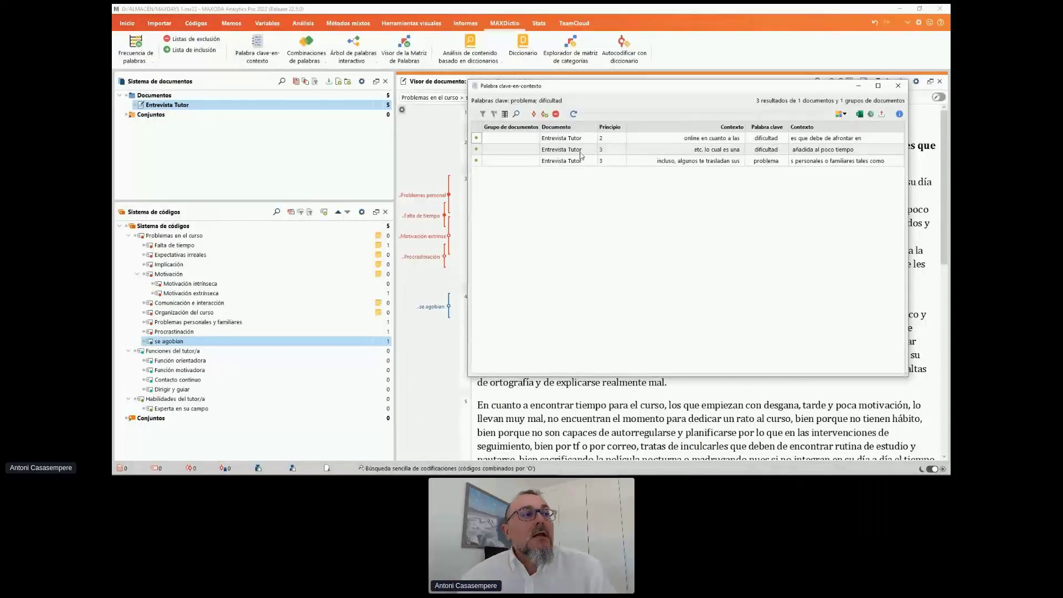
Autocode all keyword-in-context hits with a new red code named "Problemas y dificultades", coding only the search hits, and close the results.
click(544, 114)
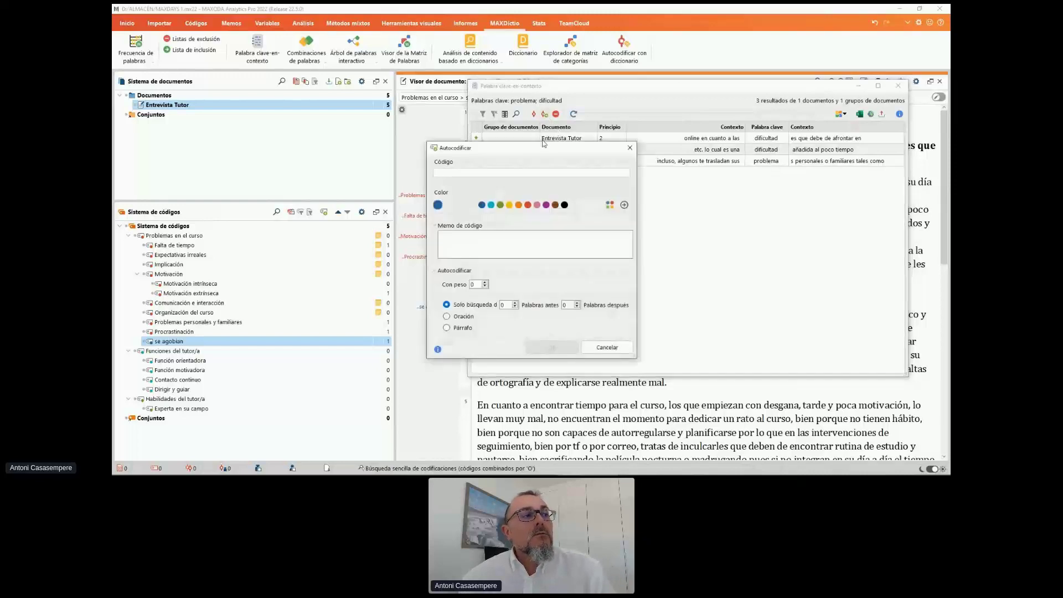
drag(546, 151, 667, 199)
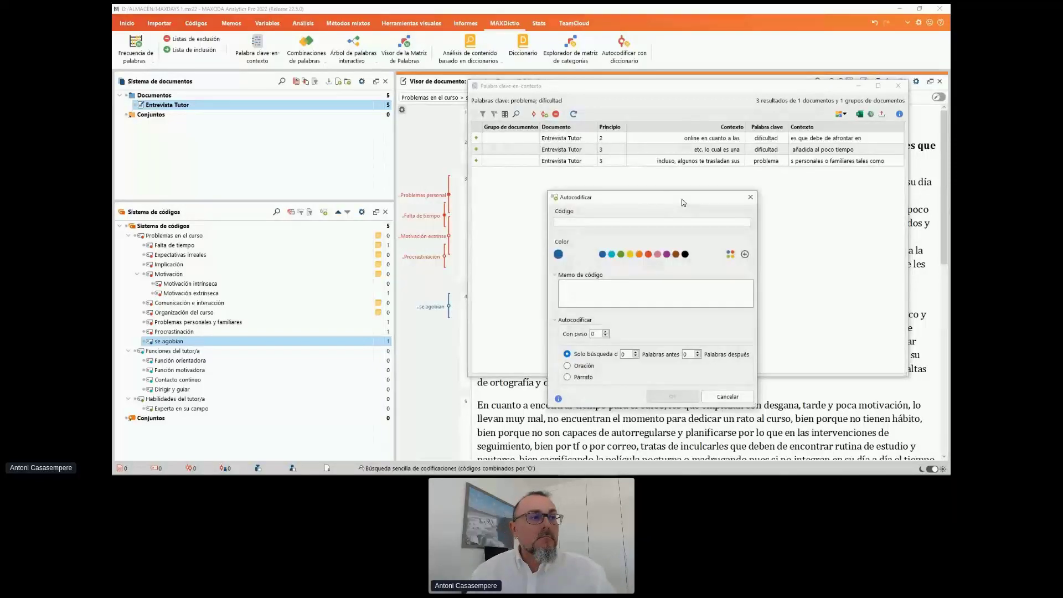
text(P)
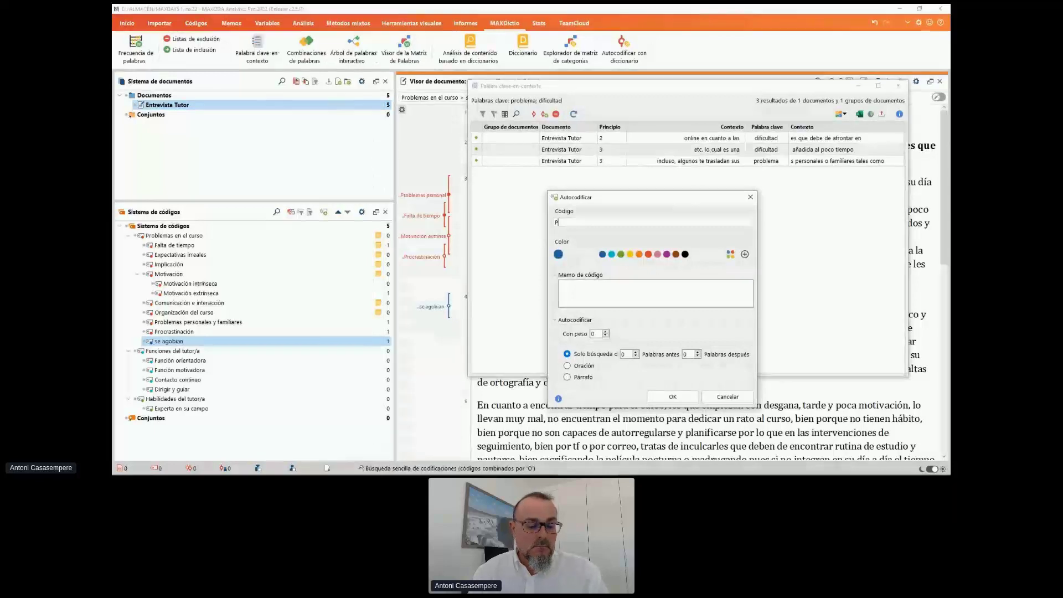
text(roblemas y di)
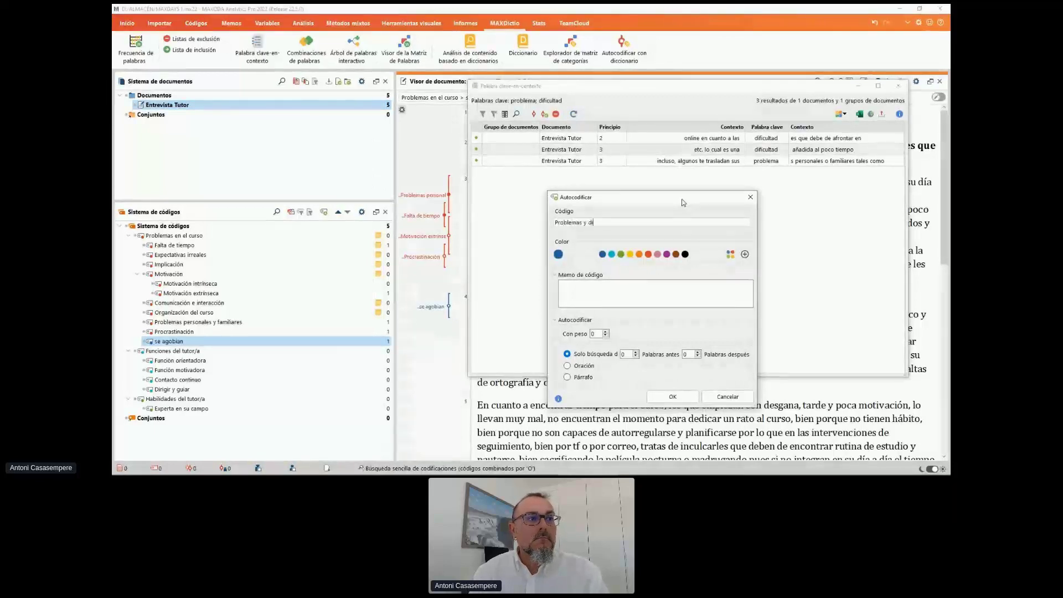
text(ficultades)
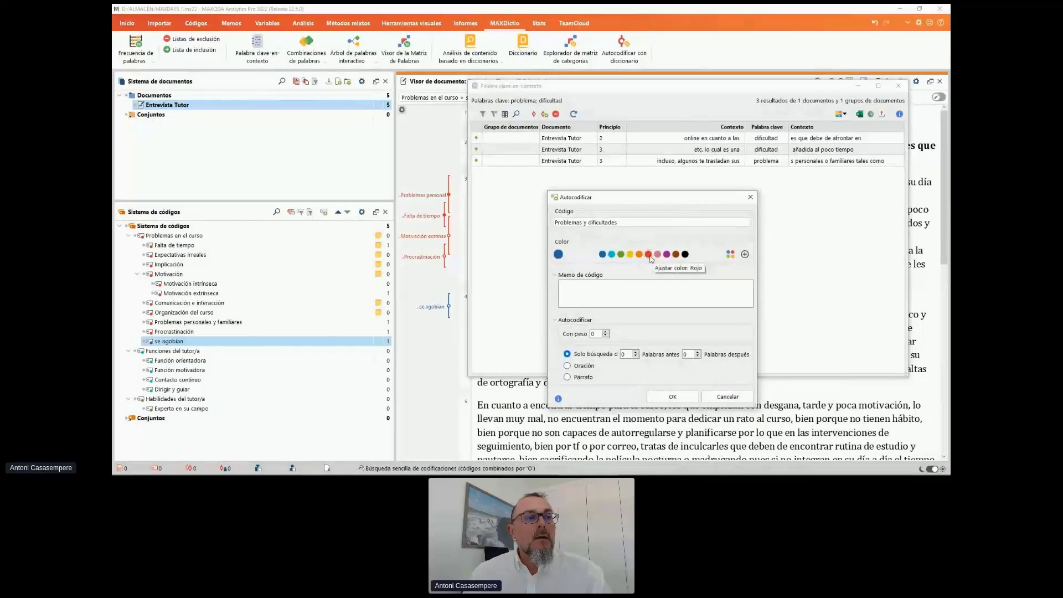
click(682, 397)
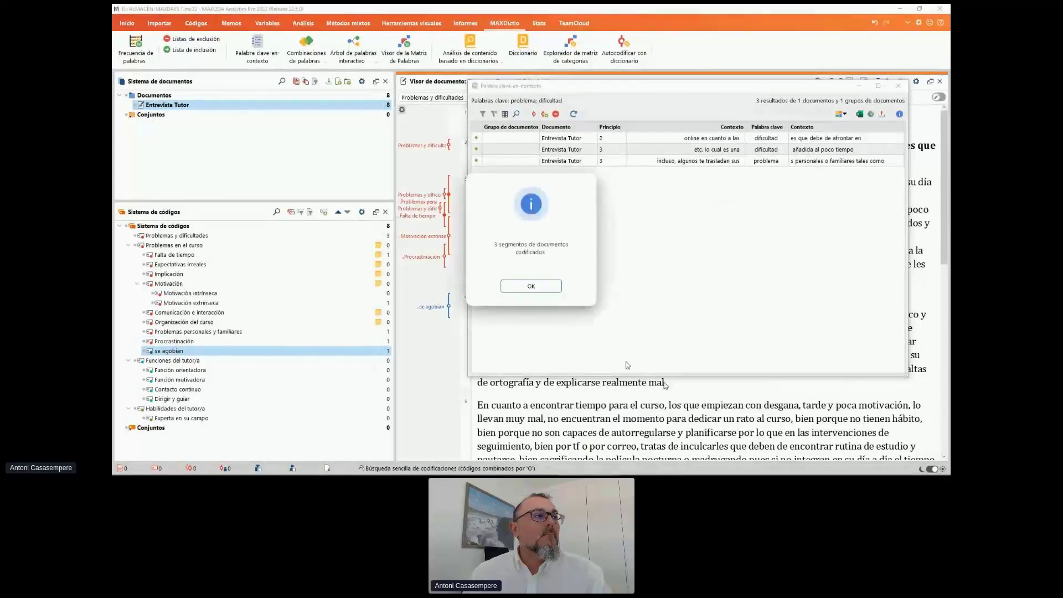
click(551, 285)
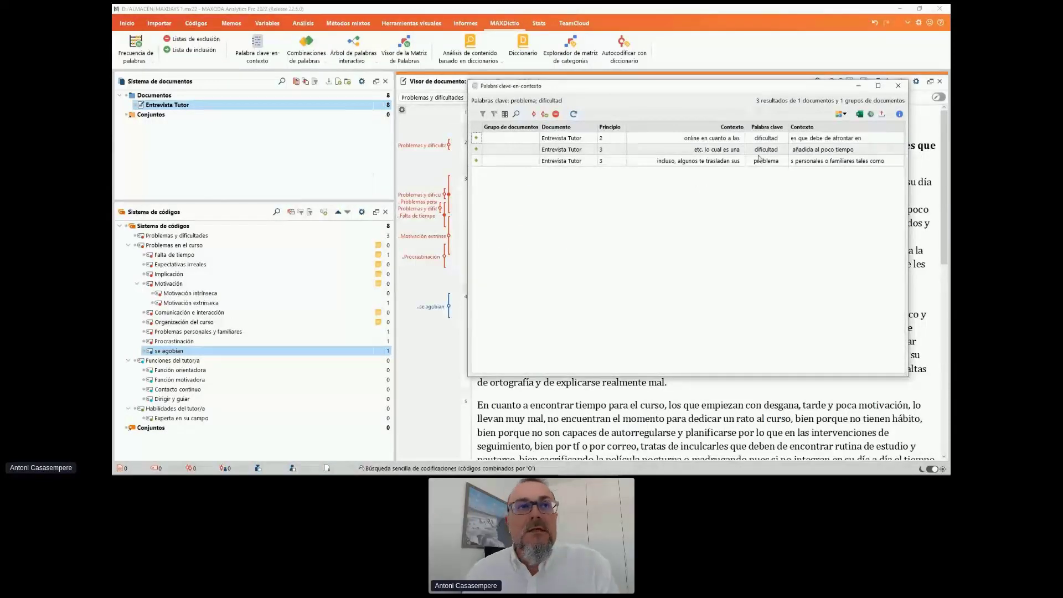
click(898, 86)
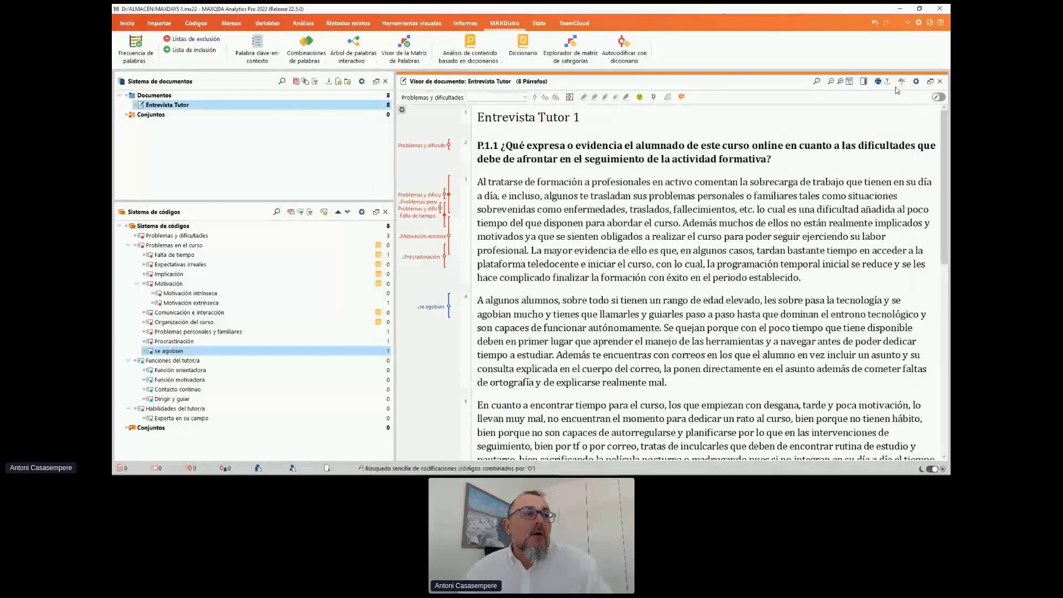
scroll(491, 280, down, 1)
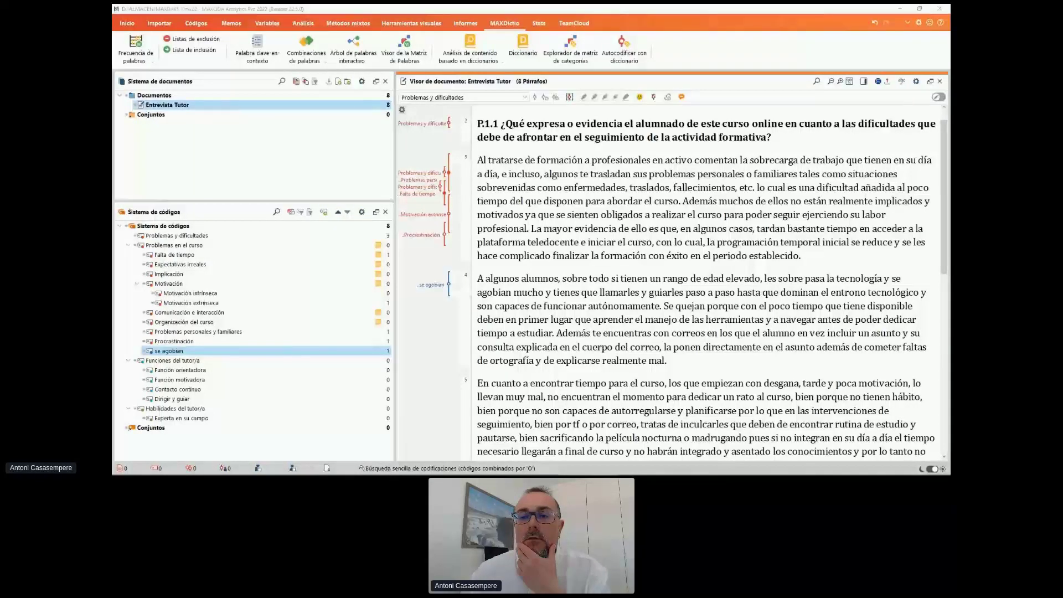
Switch to ChatGPT in the browser, review the earlier code-extraction prompt and start a new chat.
key(alt+Tab)
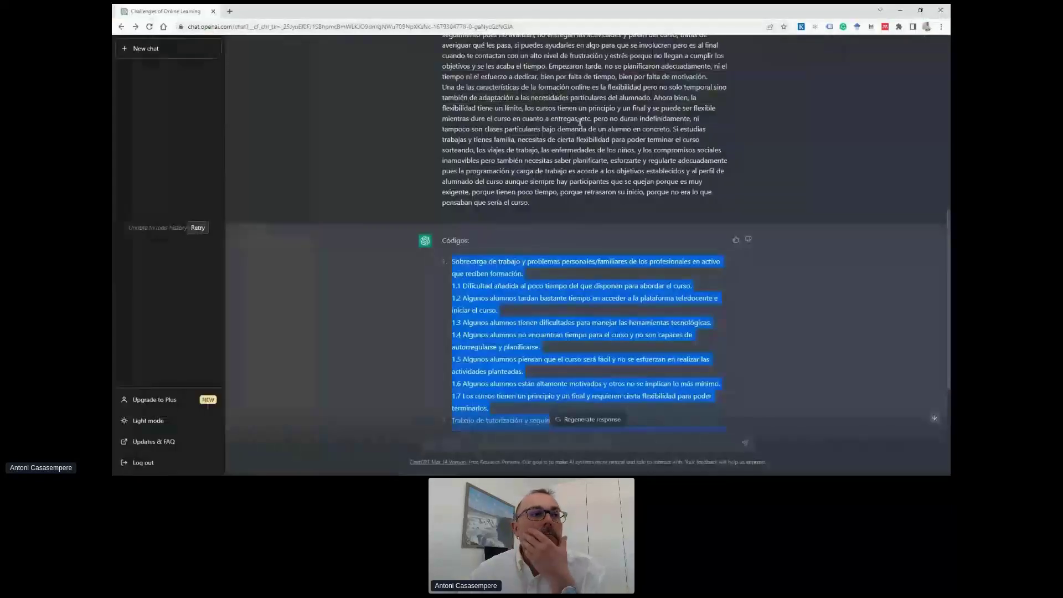
click(579, 121)
scroll(509, 215, up, 5)
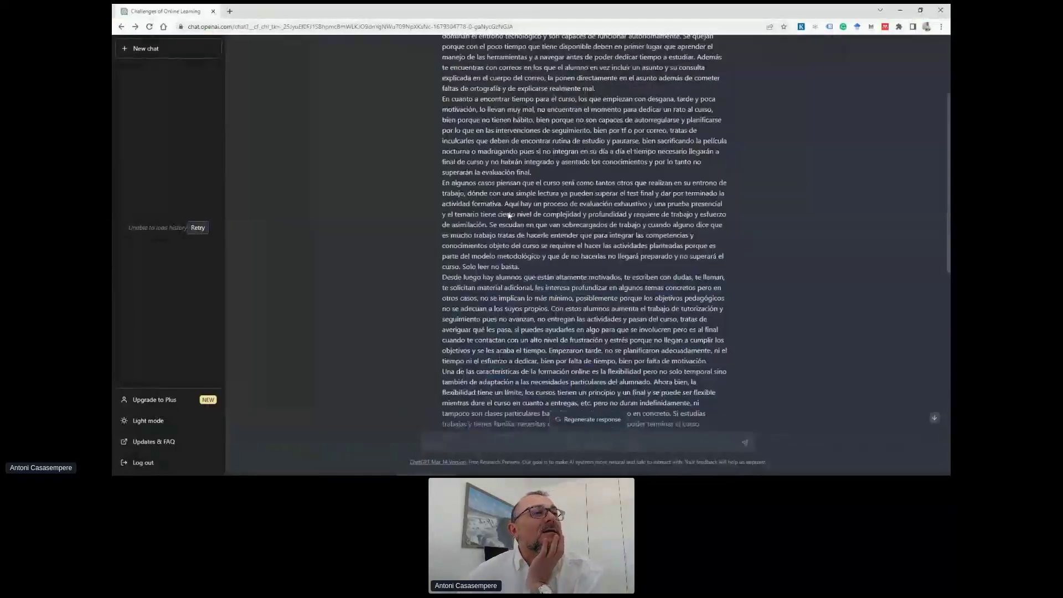
scroll(508, 216, up, 3)
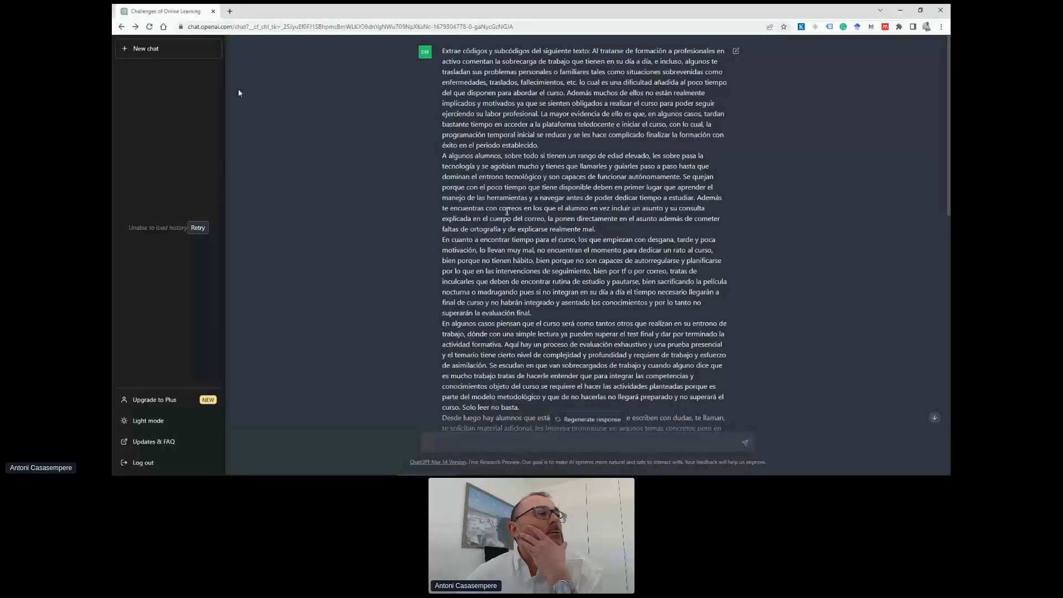
click(151, 52)
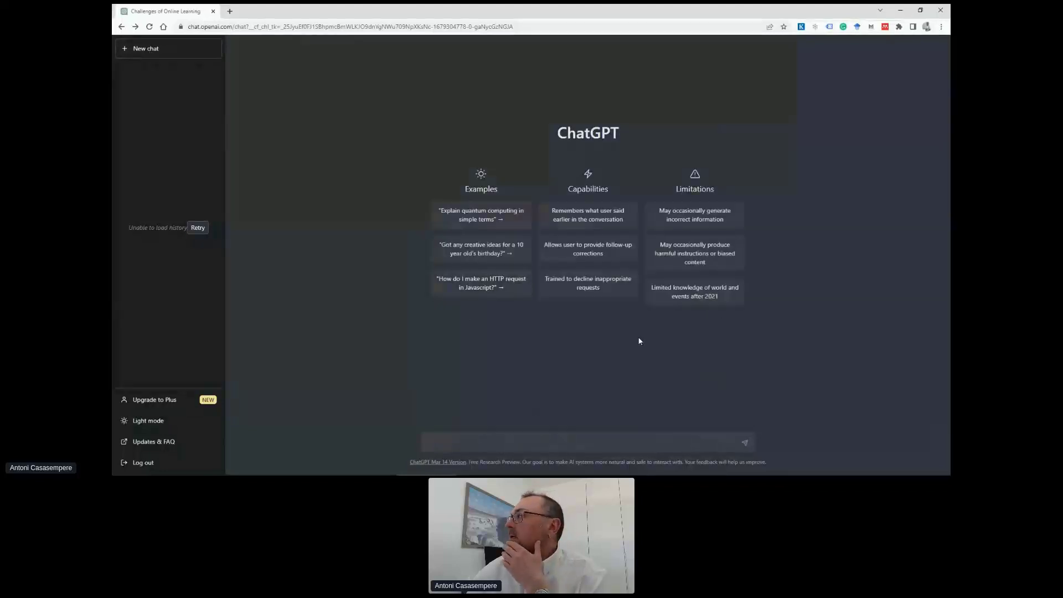
Switch to Word, copy the selected interview text from Entrevista Tutor.docx and return to ChatGPT in the browser.
key(alt+Tab)
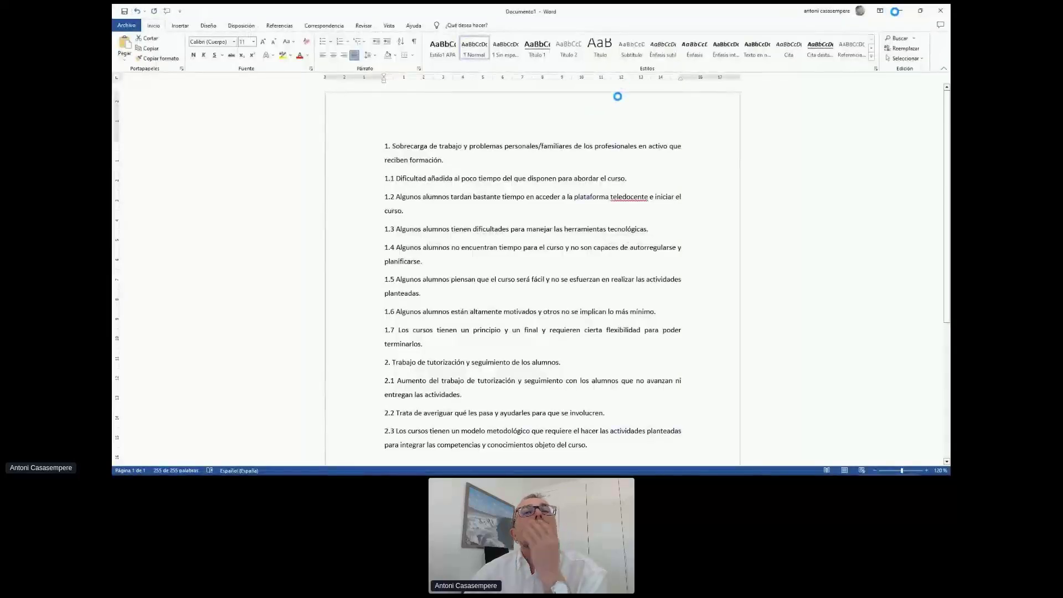
click(902, 12)
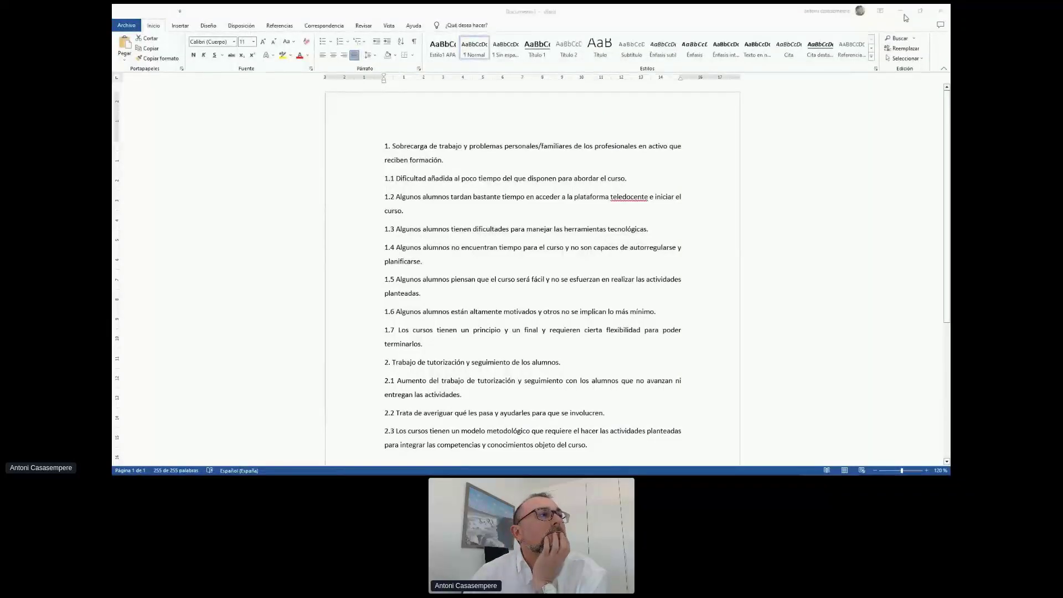
right_click(527, 290)
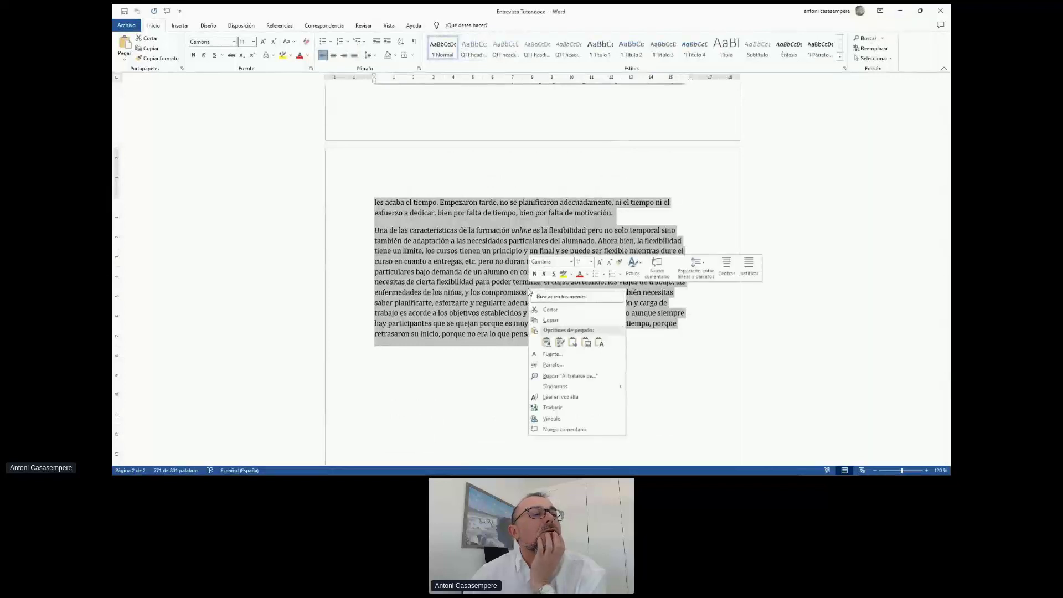
click(558, 321)
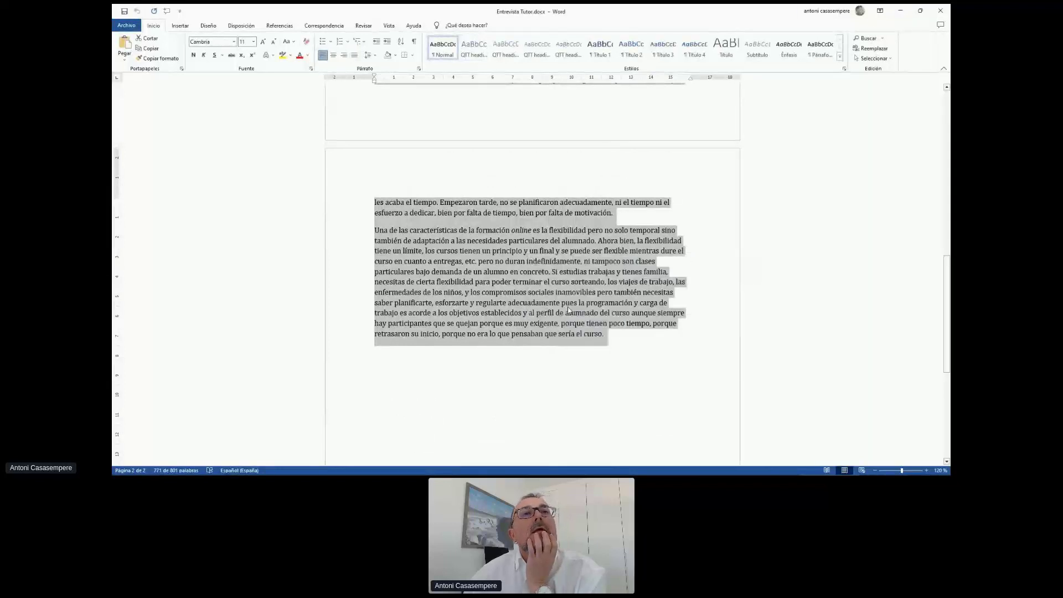
click(898, 13)
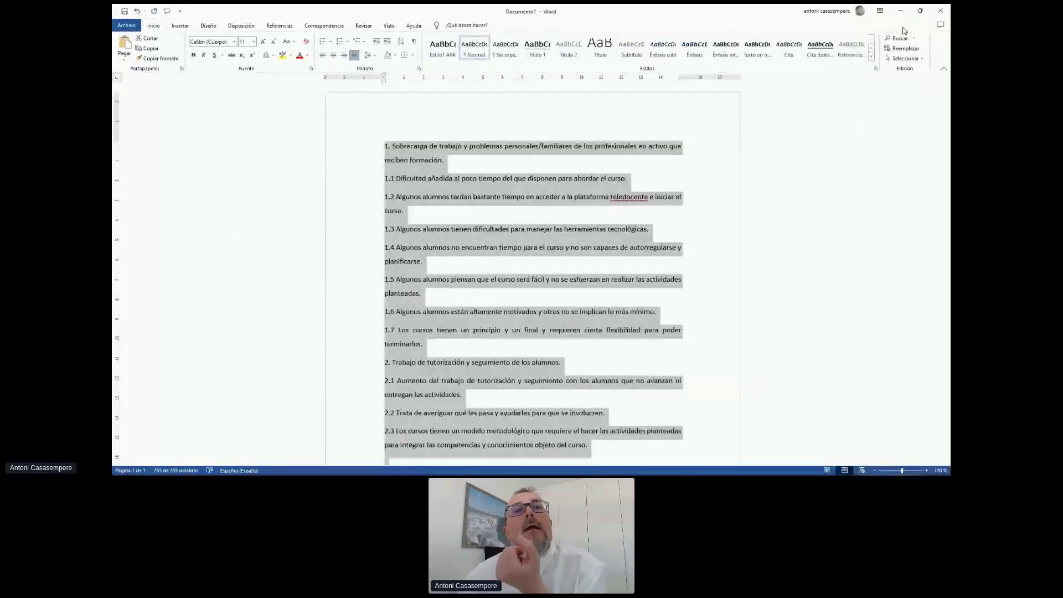
click(899, 12)
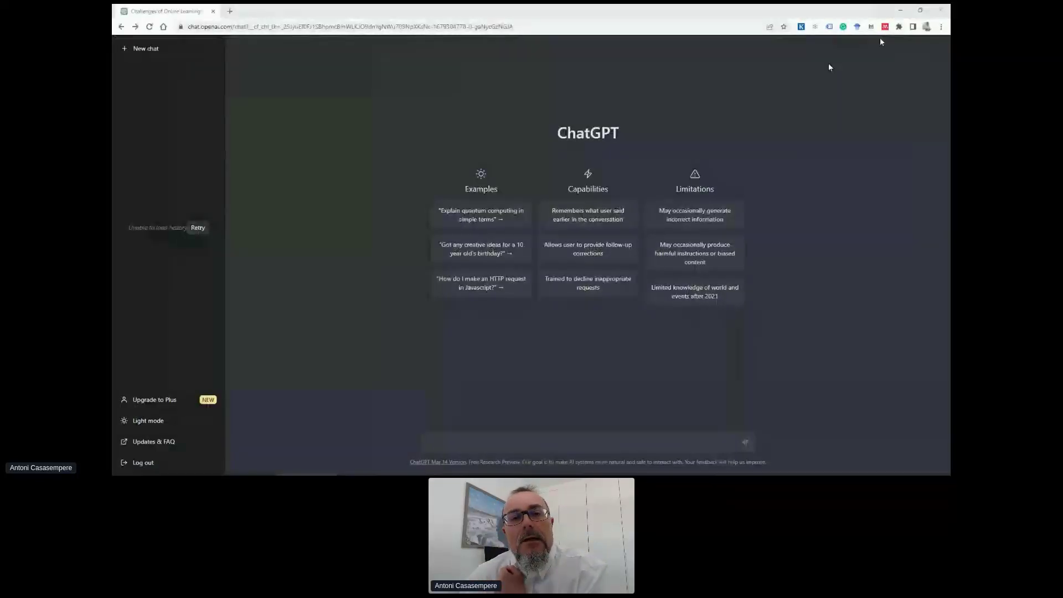
Try to have ChatGPT code the interview by sending "Extrae códigos y subcódigos del siguiente texto:" followed by the copied text.
click(669, 444)
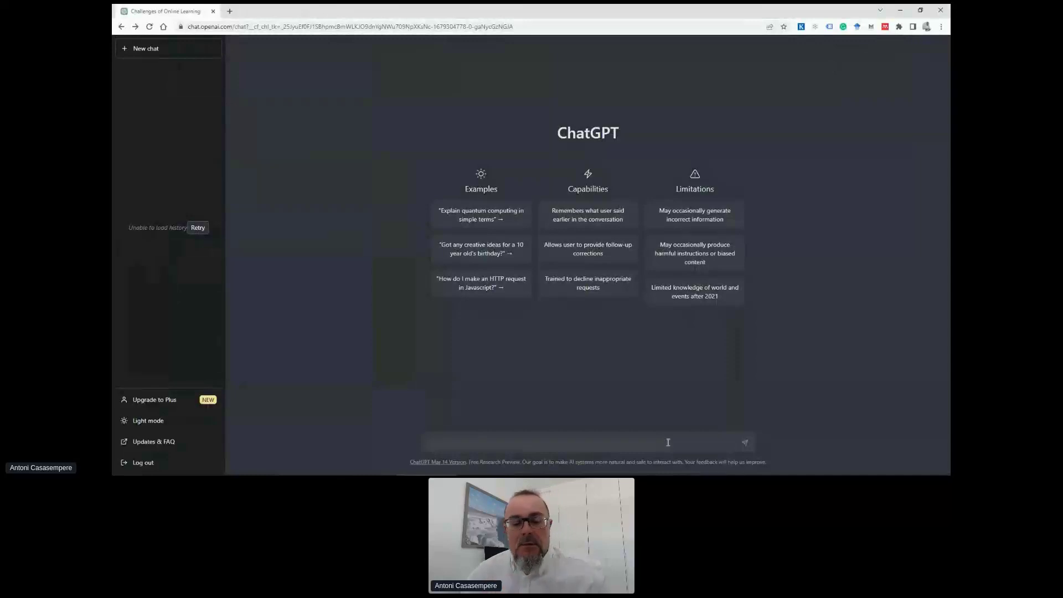
text(Ext)
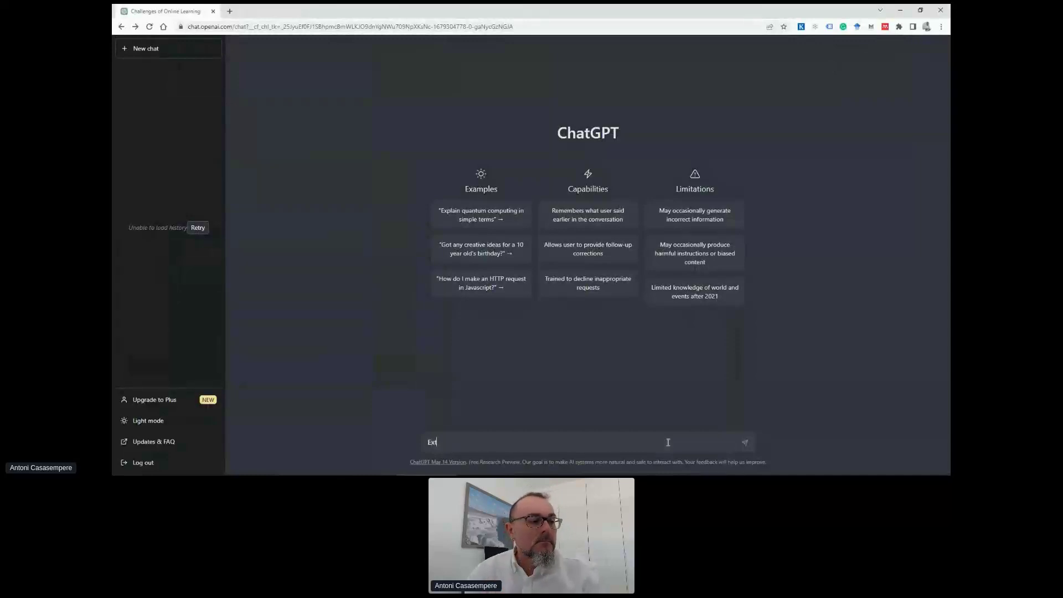
text(rae có)
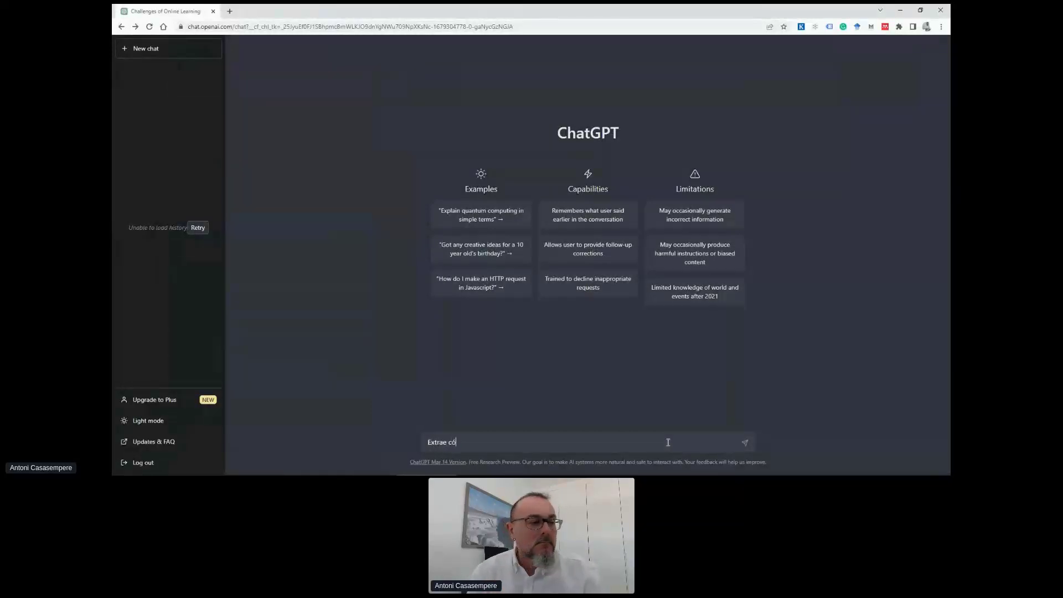
text(digos y subc)
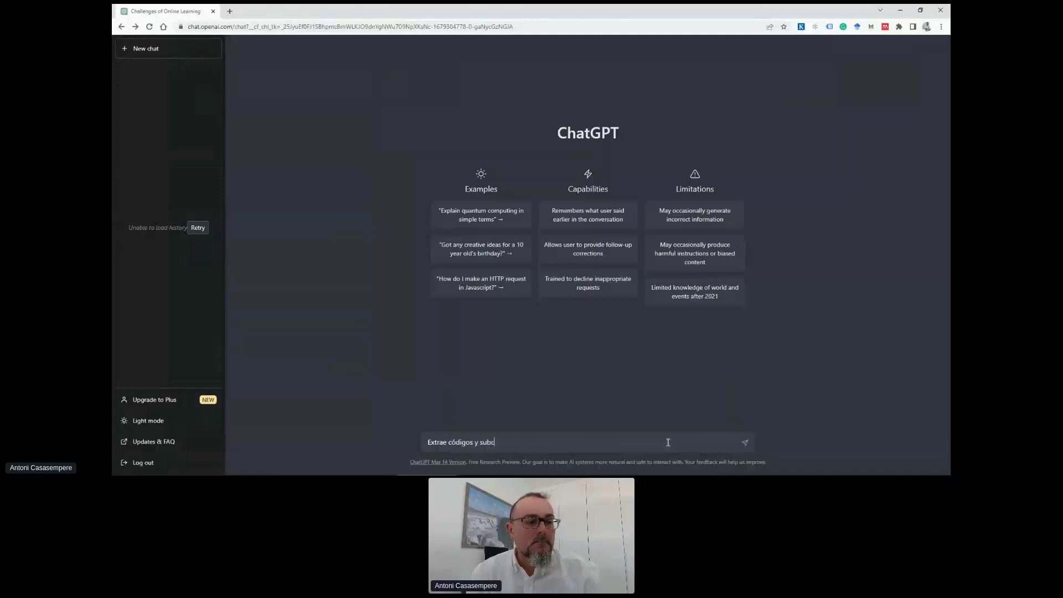
text(ódigos del)
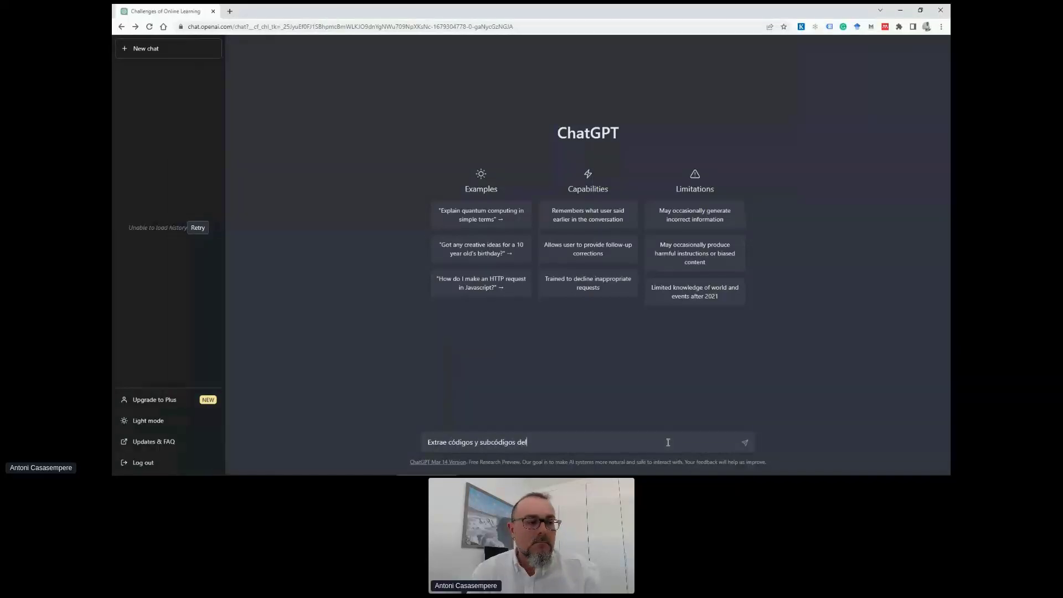
text( siguiente texto:)
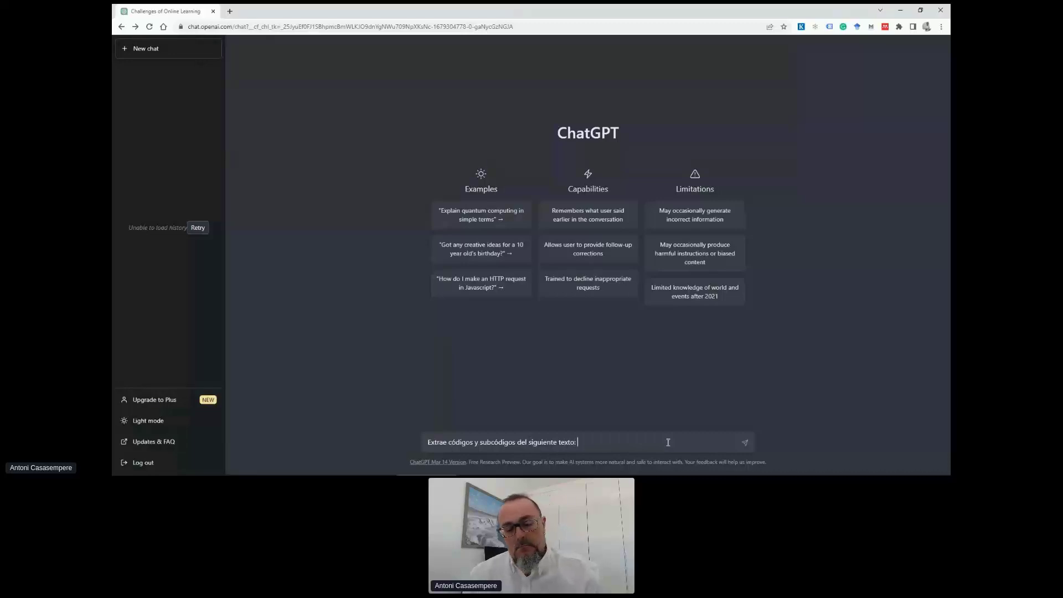
key(ctrl+v)
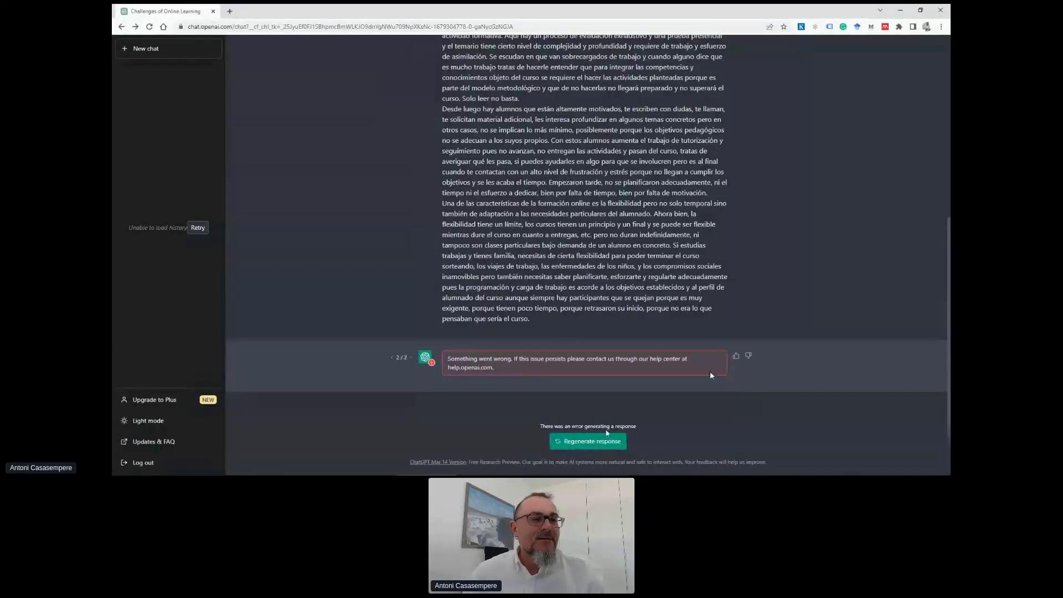
Retry the prompt "Extrae códigos y subcódigos del siguiente texto:" with the interview text in a new chat, and return to the previous page.
click(151, 49)
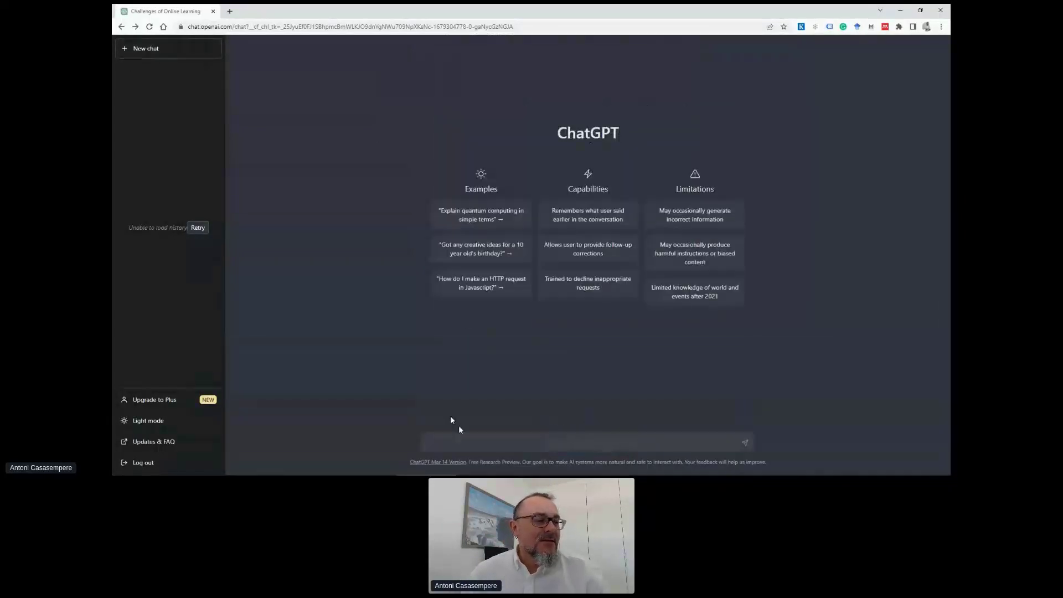
text(E)
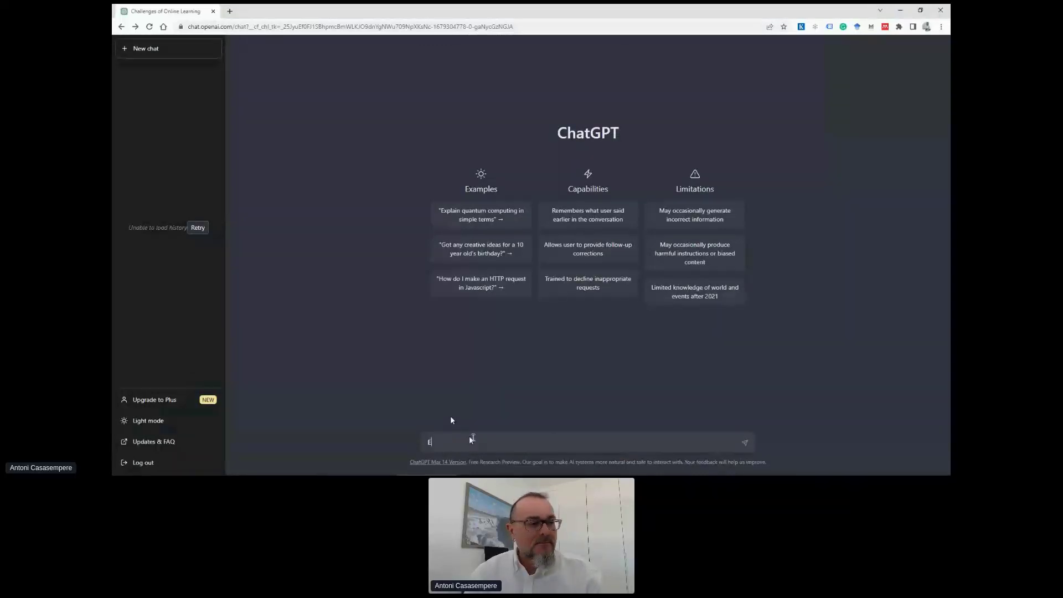
text(xtrae c)
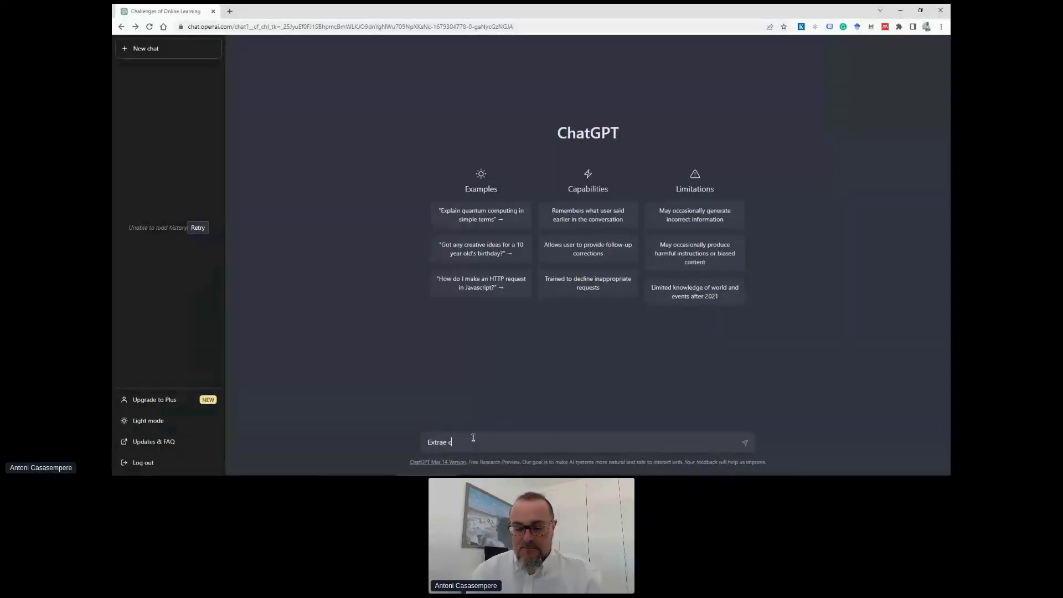
text(ódigos y subc)
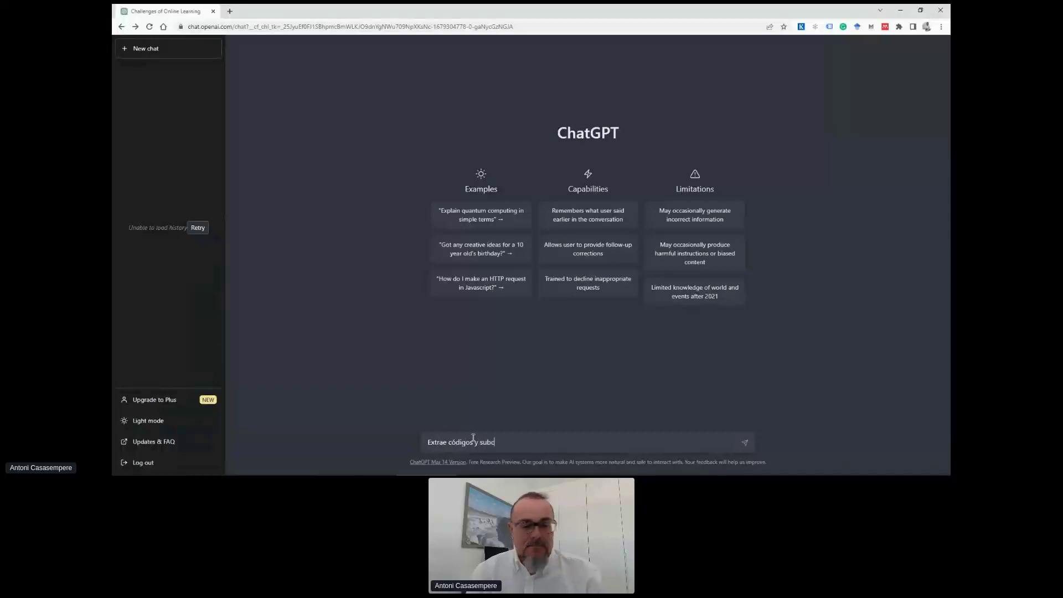
text(odigos del sigu)
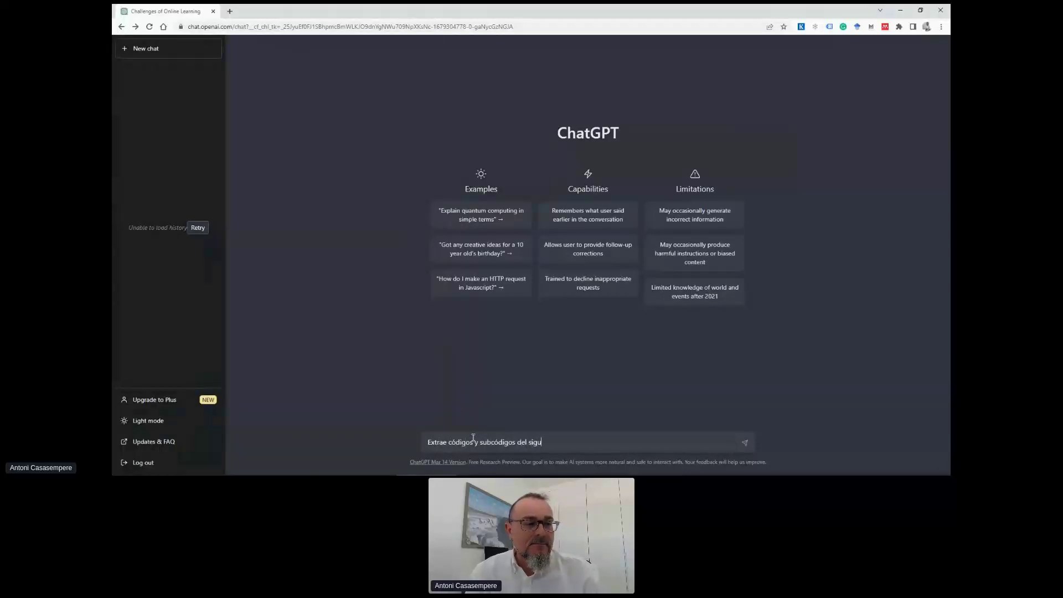
text(iente texto:)
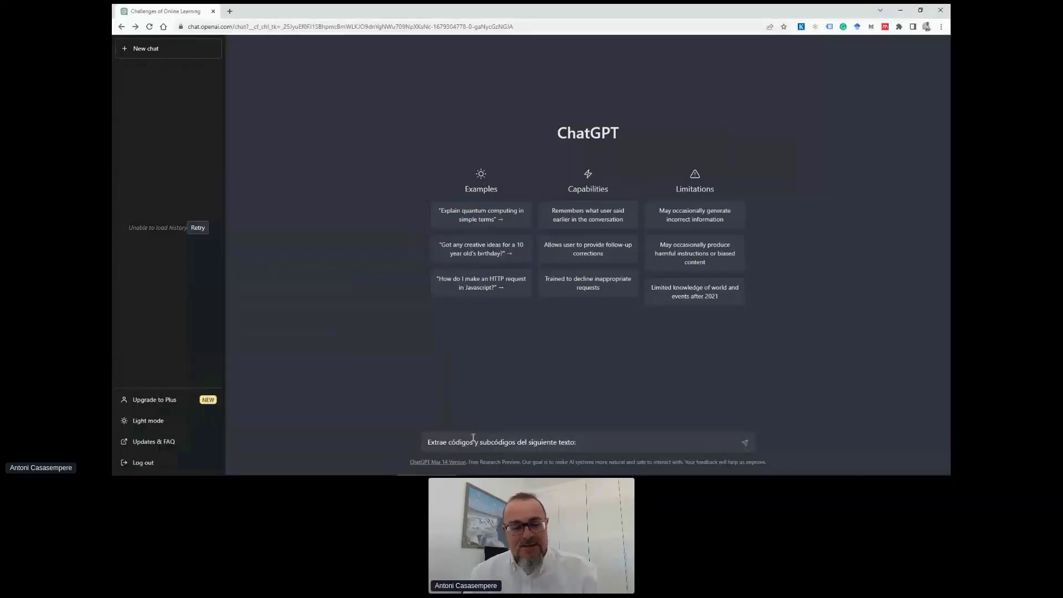
key(ctrl+v)
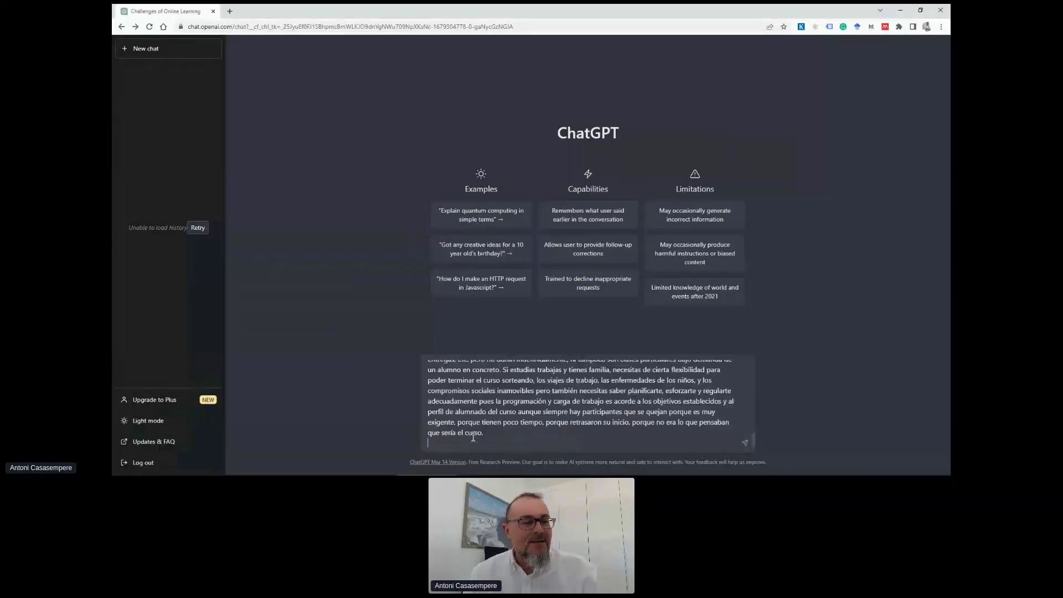
click(743, 444)
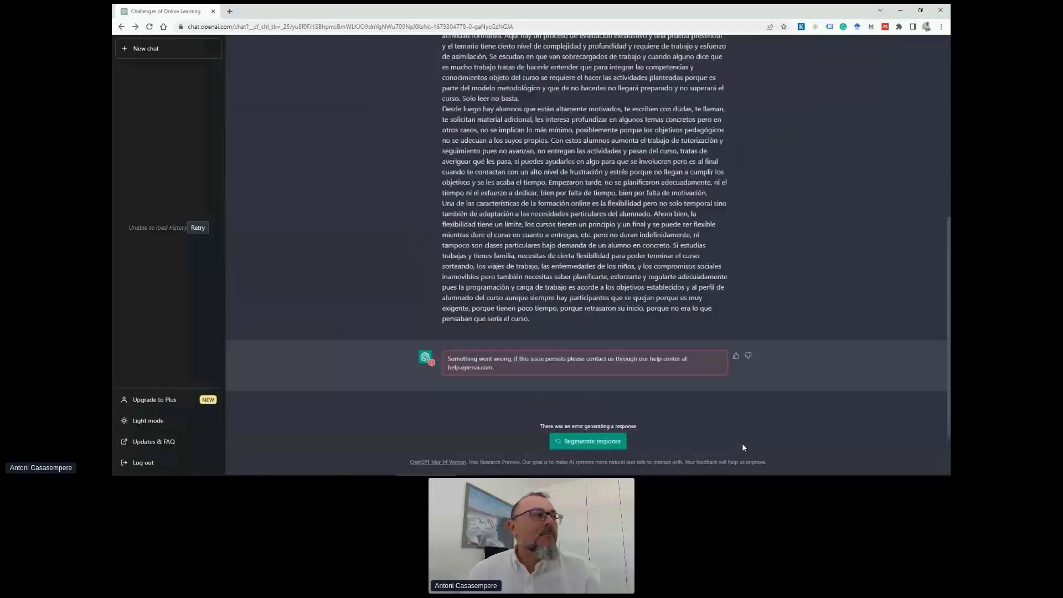
click(119, 28)
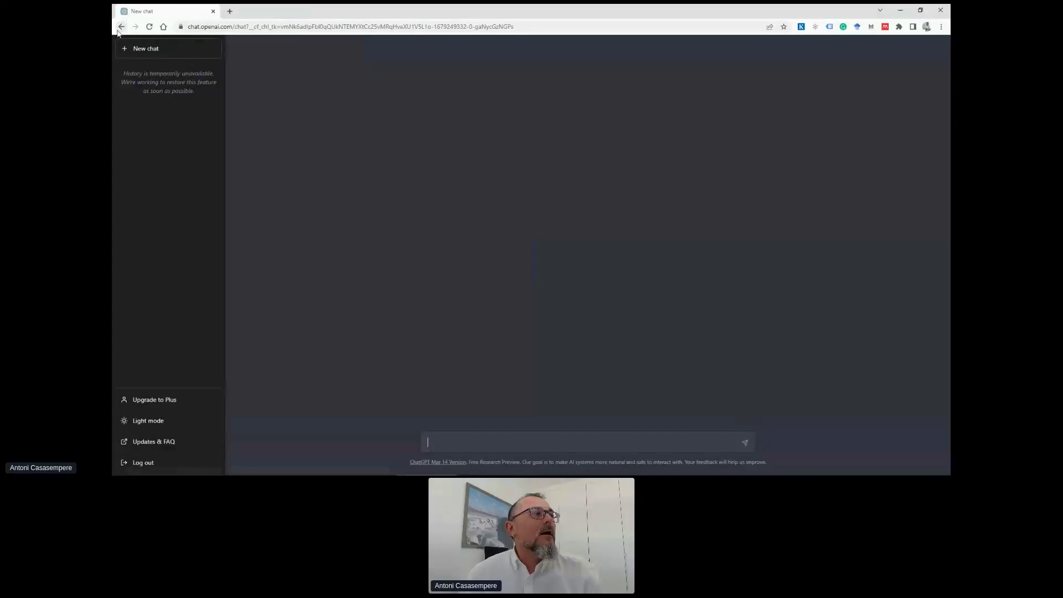
click(543, 434)
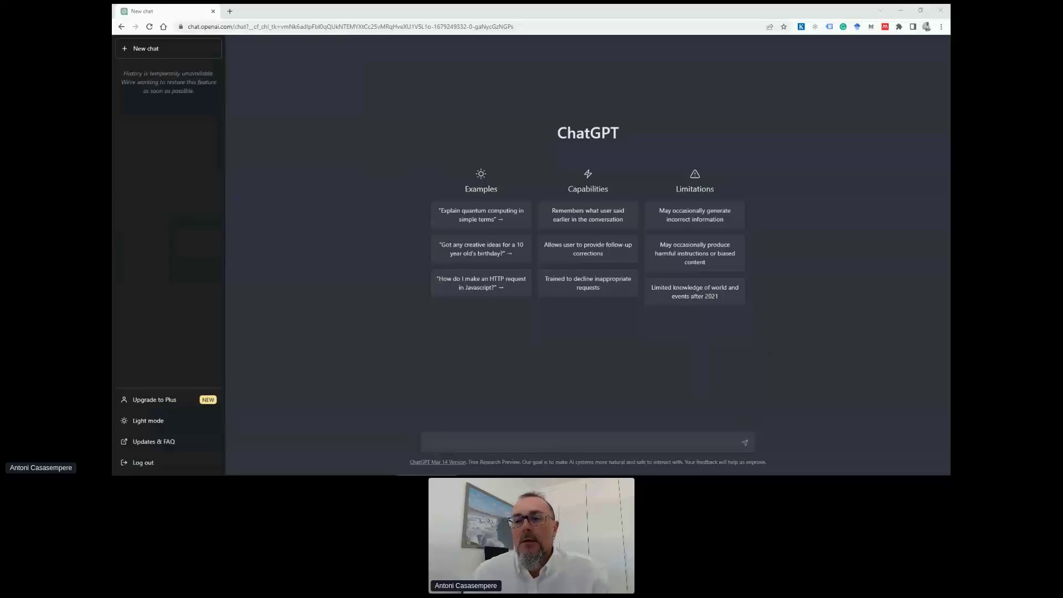
Switch to the PowerPoint presentation Taller.pptx and examine the extracted codes and subcodes on slide 7.
key(alt+Tab)
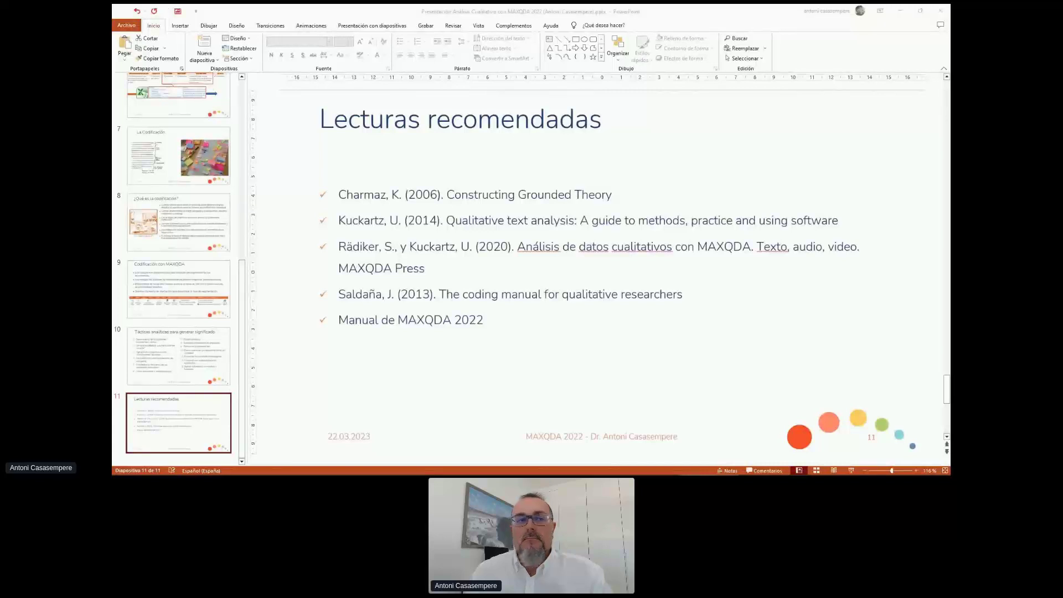
key(alt+Tab)
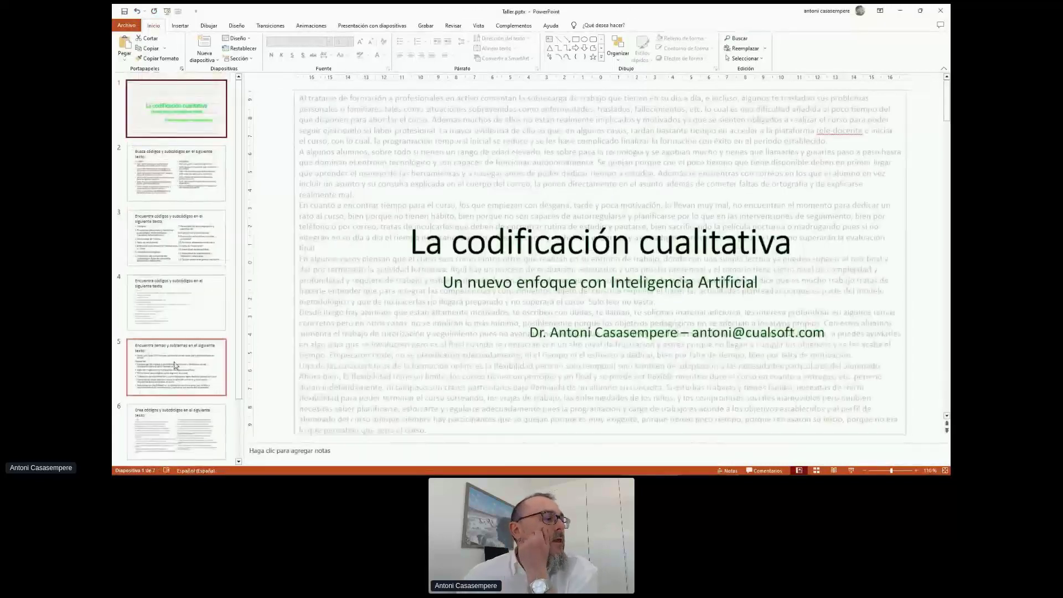
scroll(175, 365, down, 3)
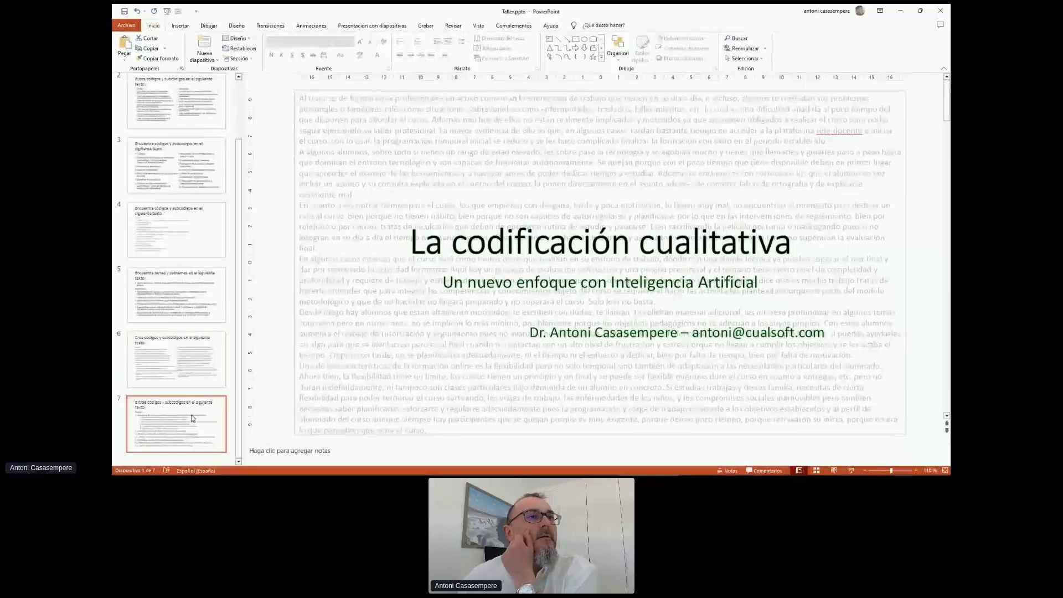
click(192, 418)
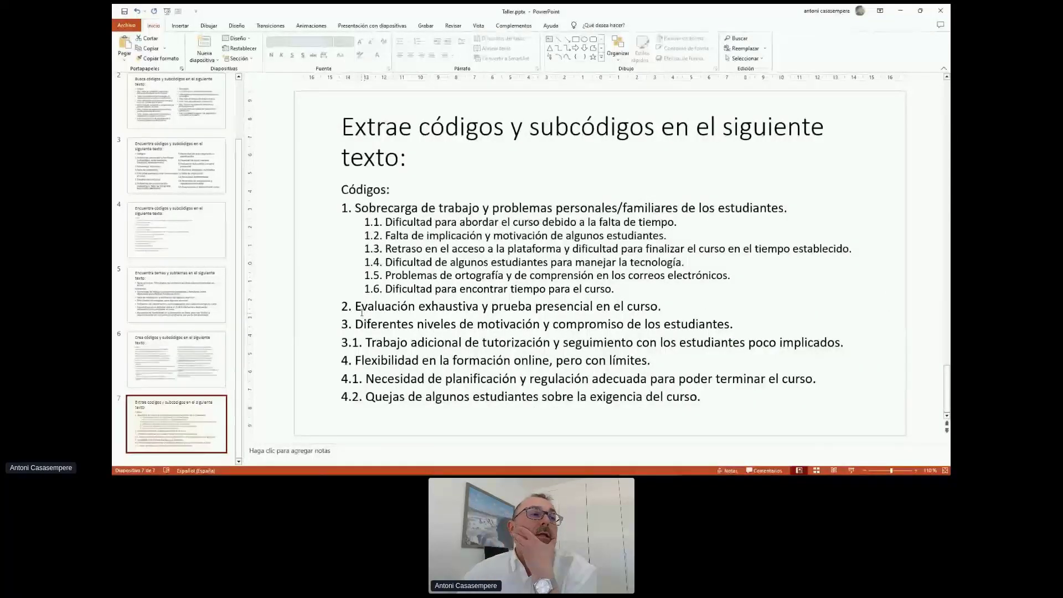
click(358, 208)
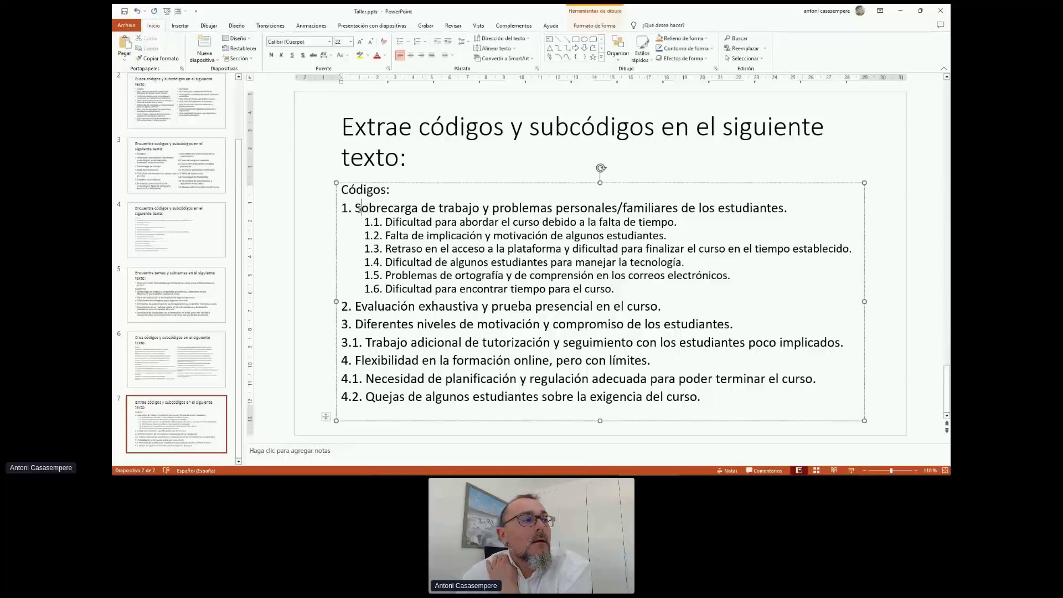
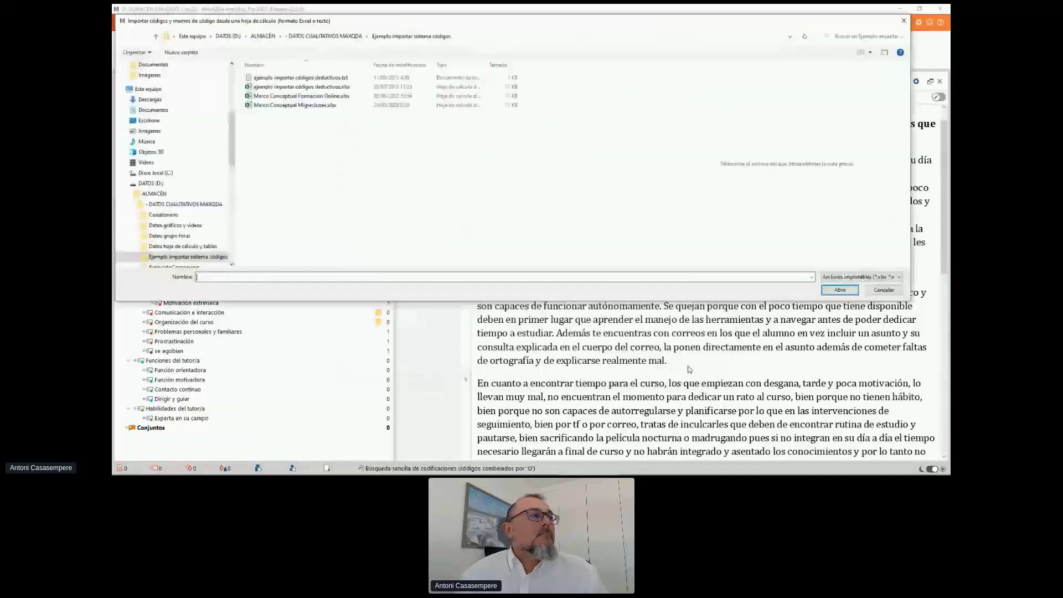
Import the codes from IA test.xlsx in HiDrive > 2023 > MAXQDA > MAXDAYS > Análisis cualitativo deductivo into the code system.
click(150, 195)
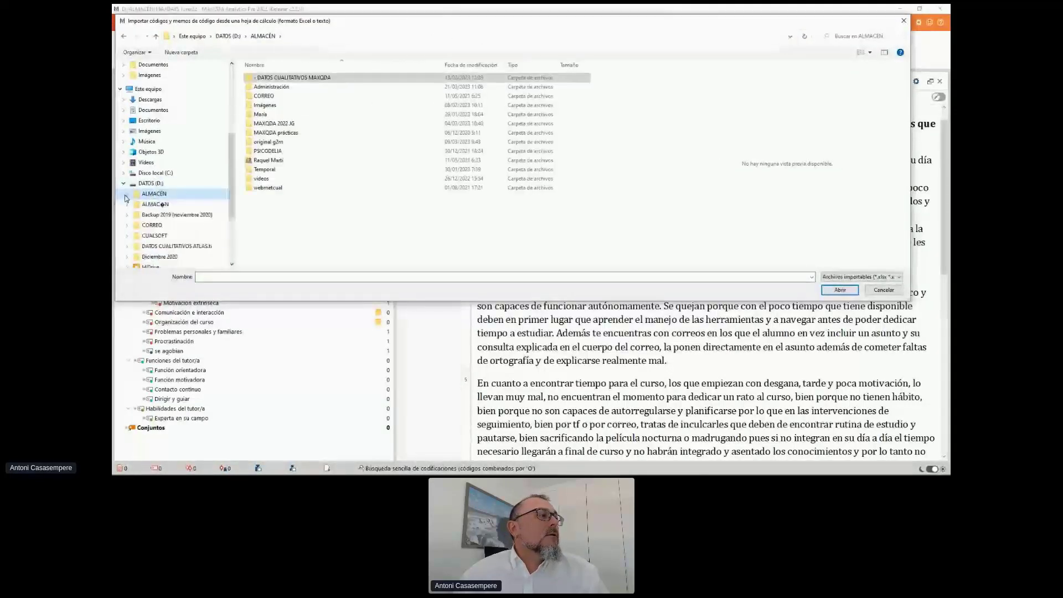
click(150, 266)
double_click(266, 105)
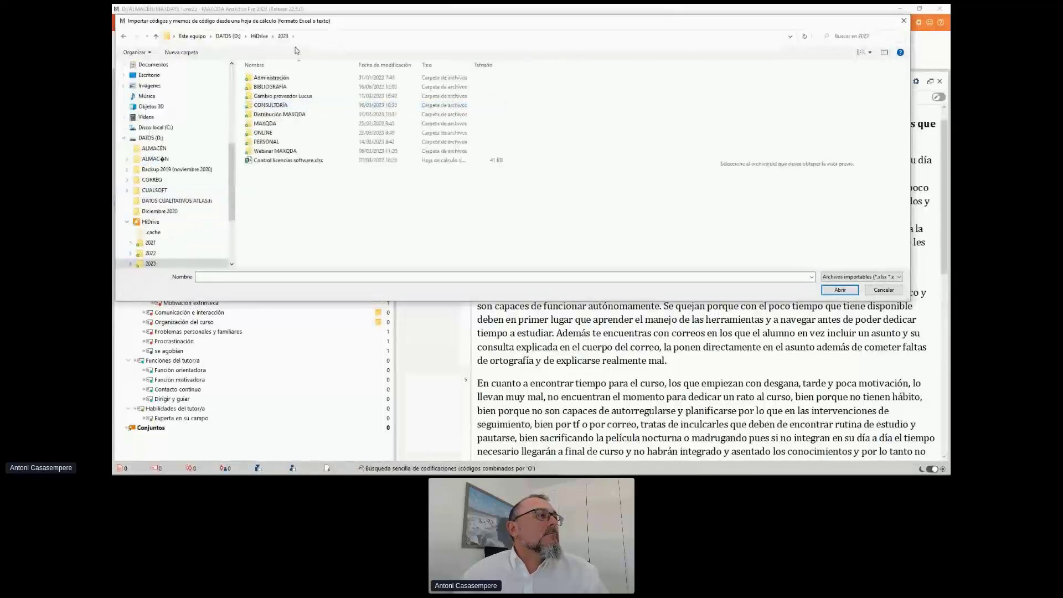
double_click(262, 123)
double_click(265, 105)
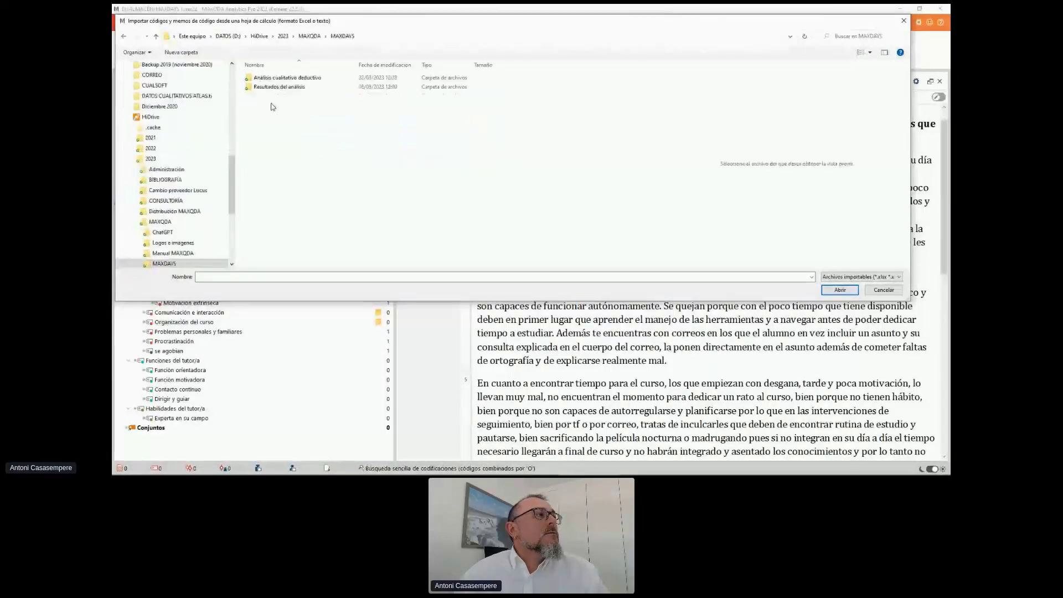
double_click(265, 78)
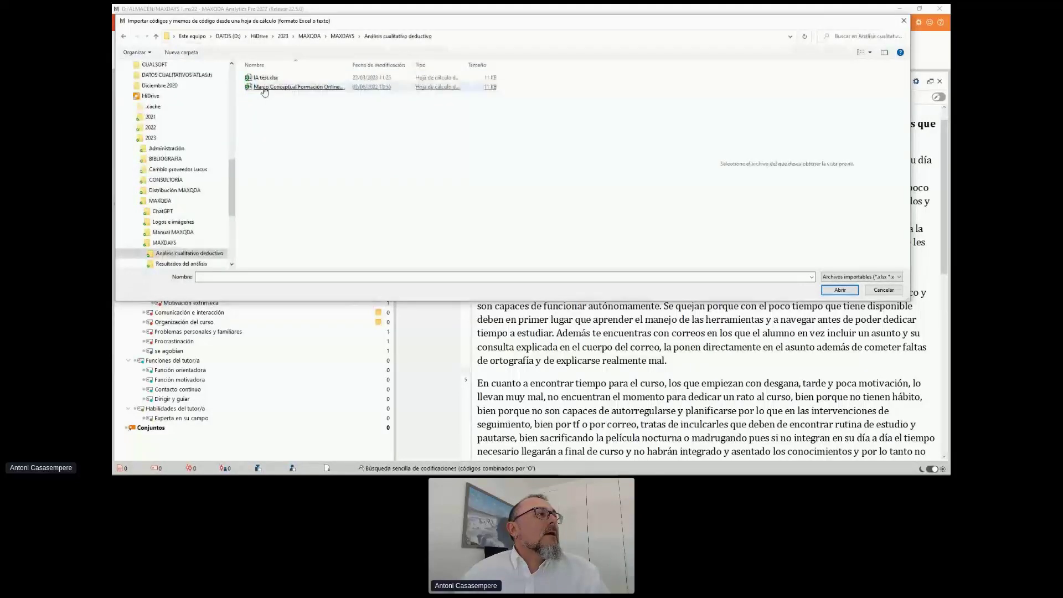
double_click(264, 79)
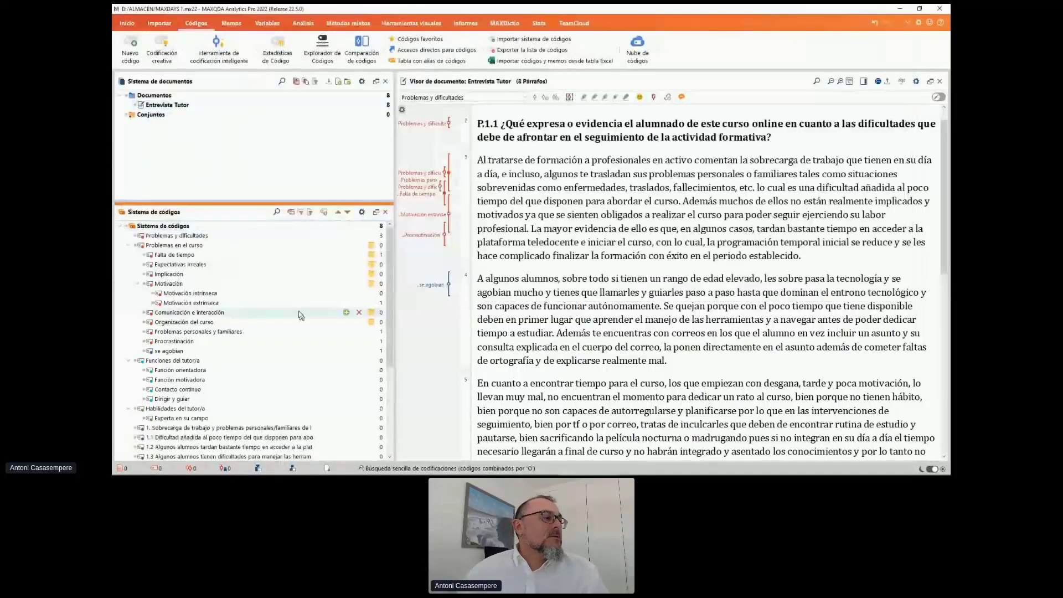
scroll(300, 314, down, 5)
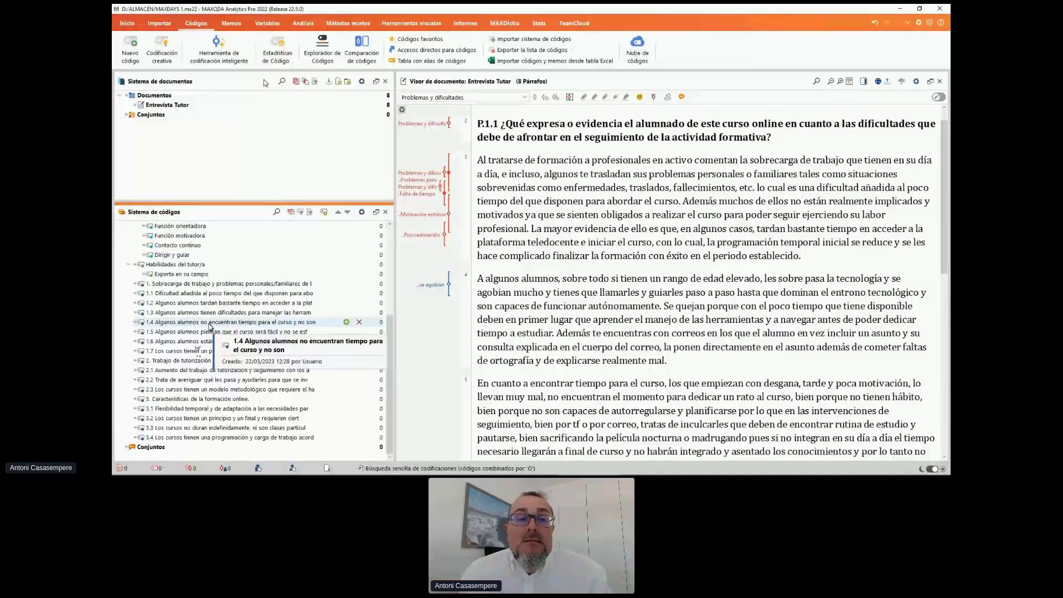
Switch to ChatGPT in the browser and write "Extrae códigos y subcódigos del siguiente texto:" followed by the copied interview text.
mouse_move(493, 472)
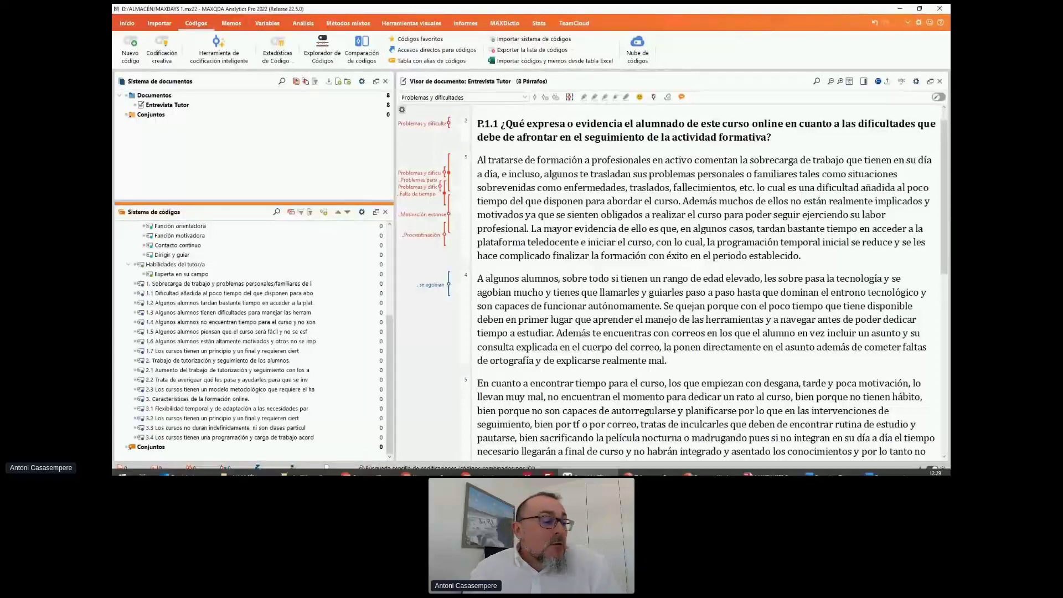
mouse_move(443, 471)
click(431, 428)
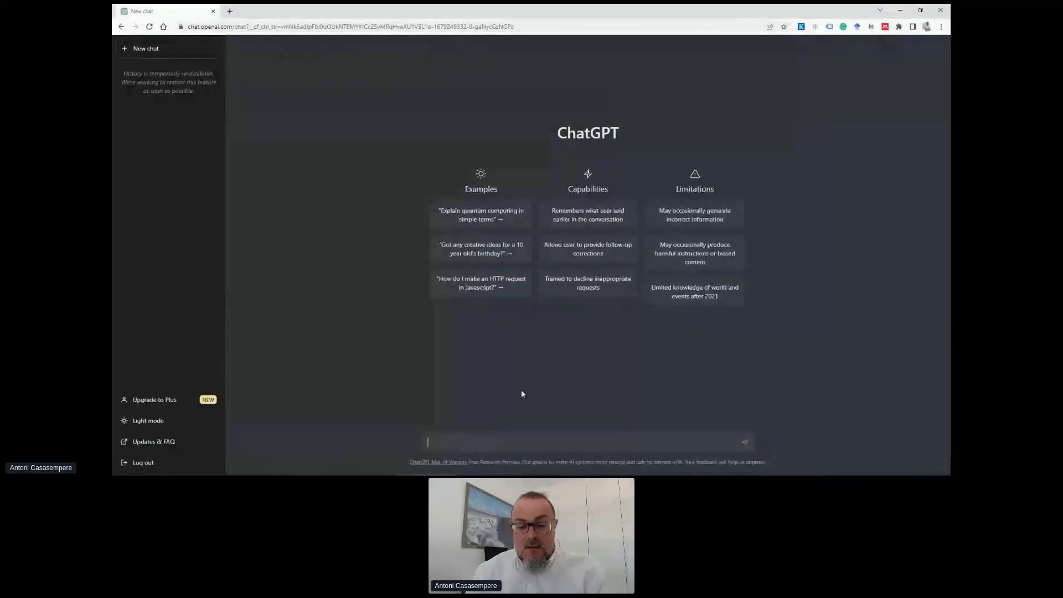
text(Extra)
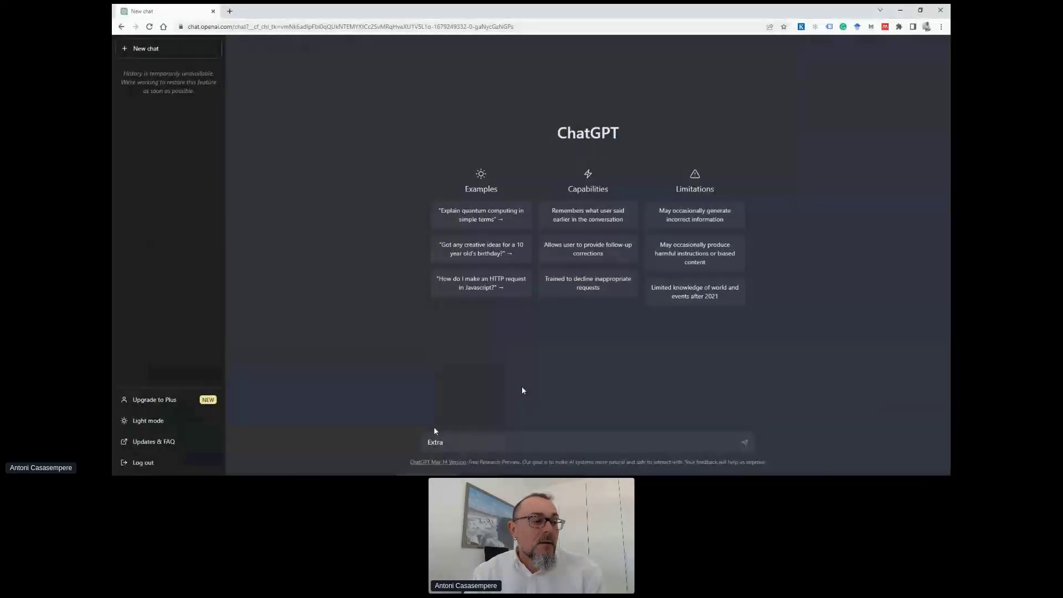
text(e c)
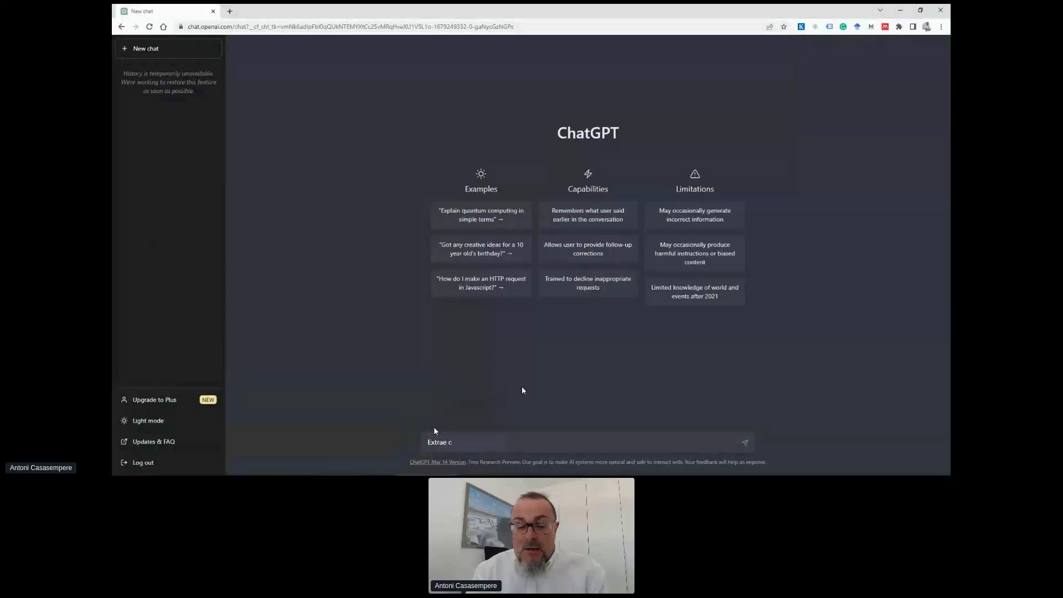
text(ódigos y sub)
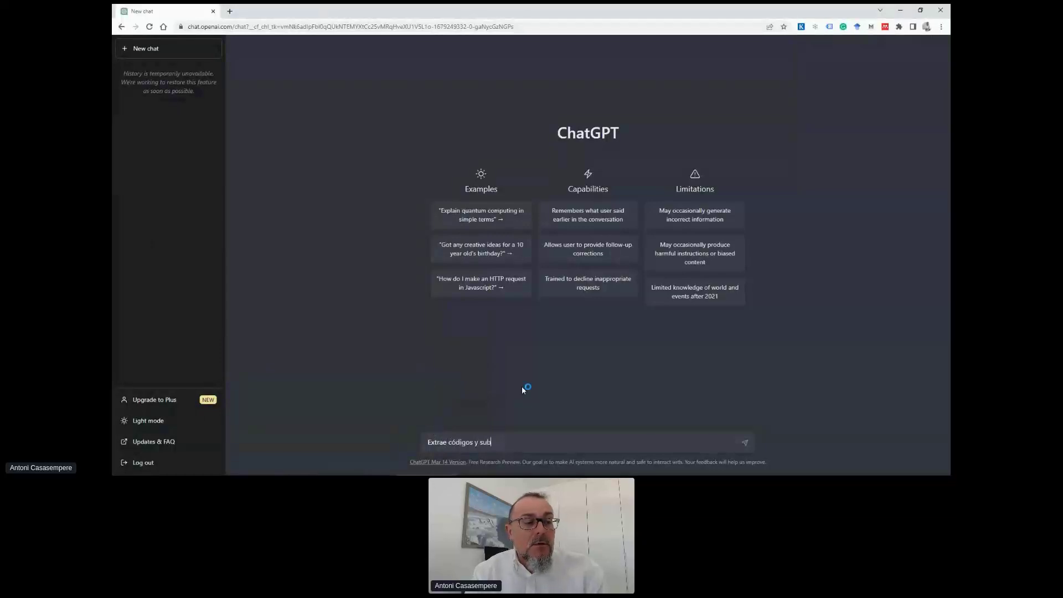
text(códigos)
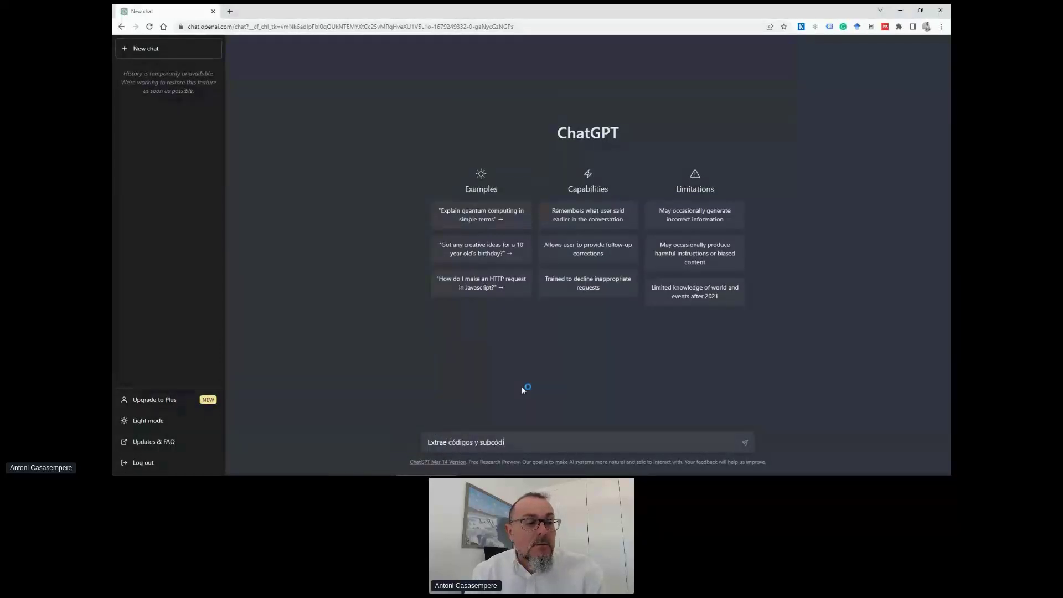
text( del sigui)
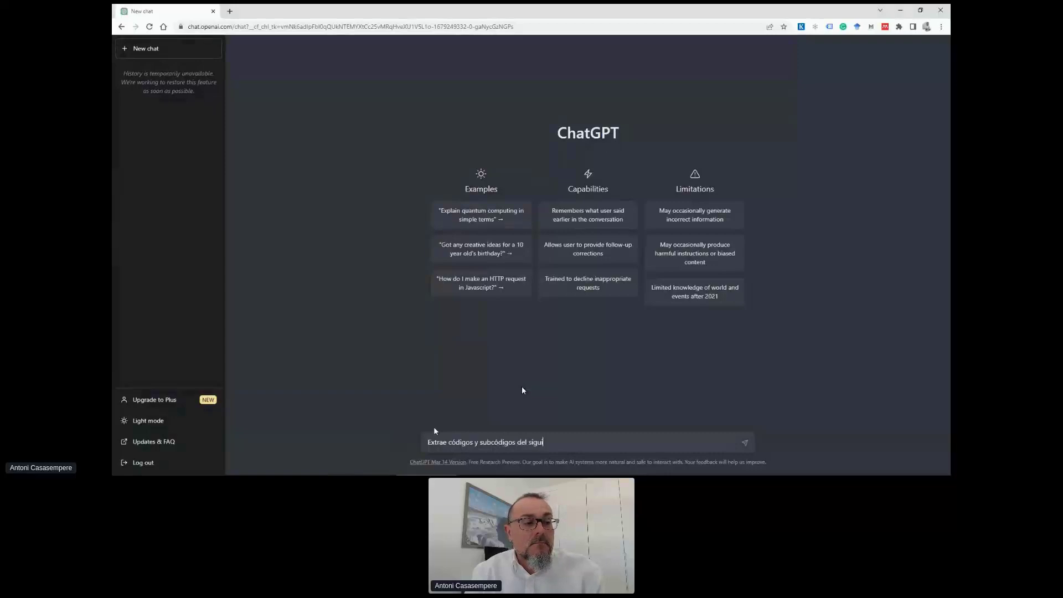
text(ente texto:)
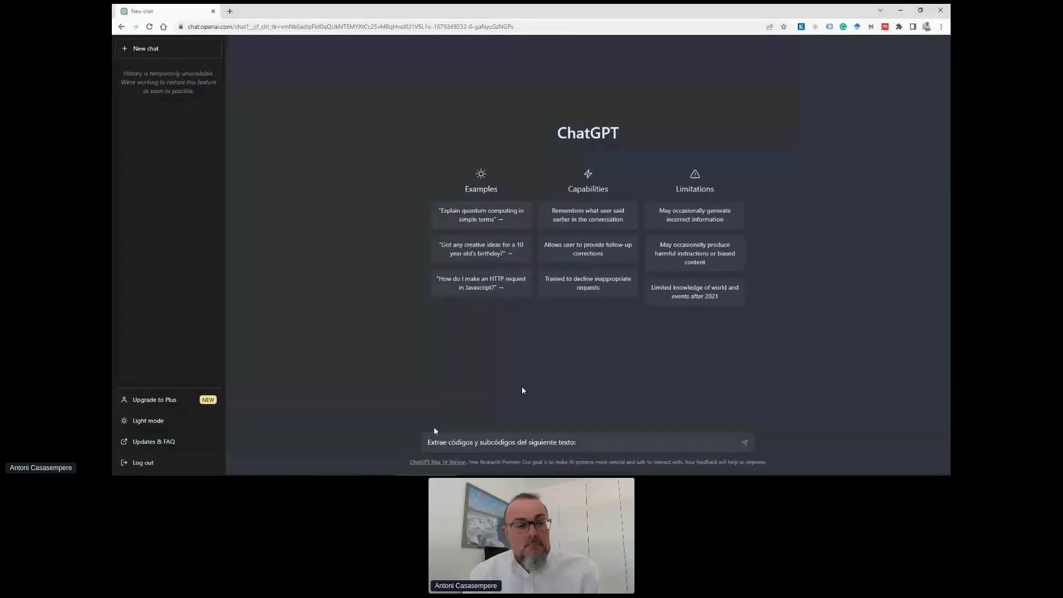
key(ctrl+v)
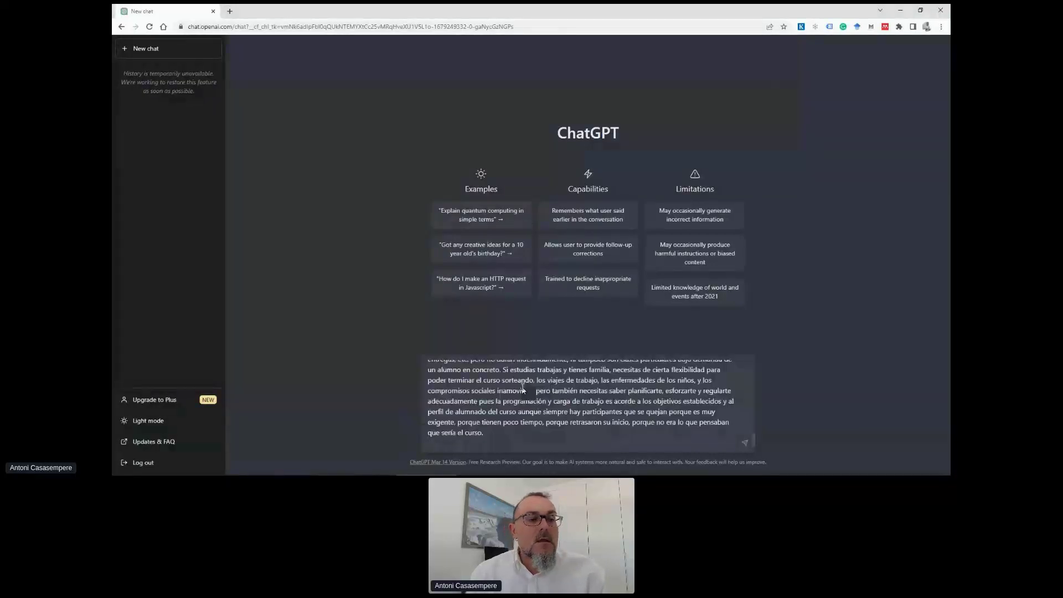
Send the prompt, stop the response while it is being generated, and return to MAXQDA.
click(744, 446)
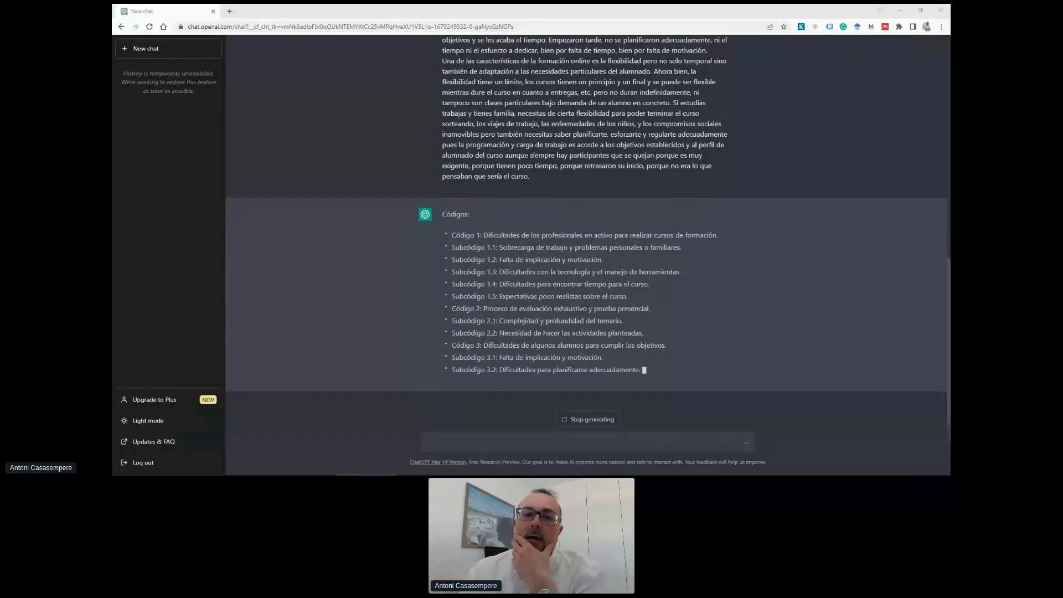
click(582, 424)
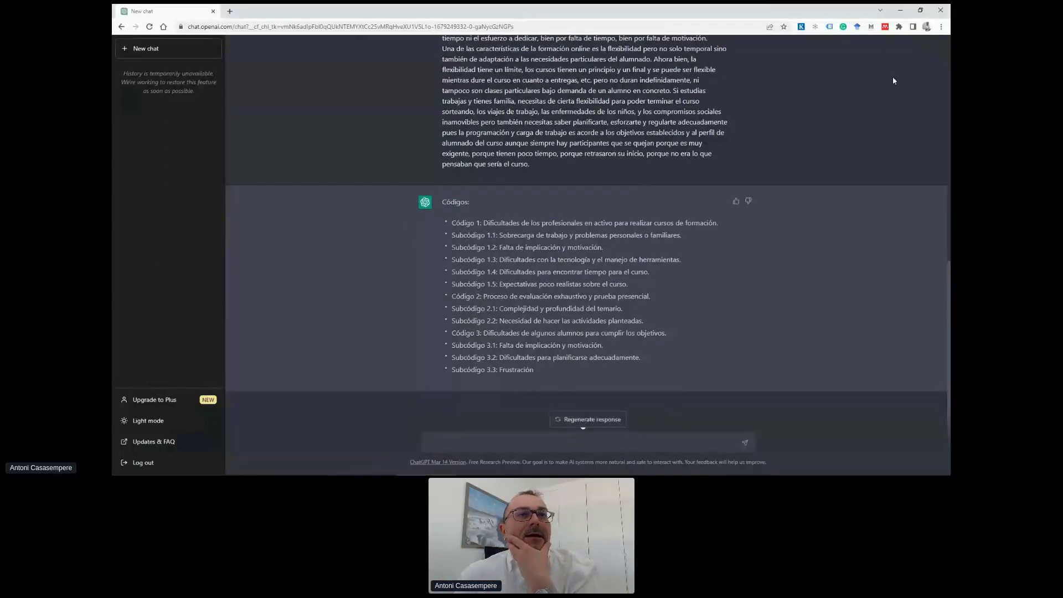
click(900, 12)
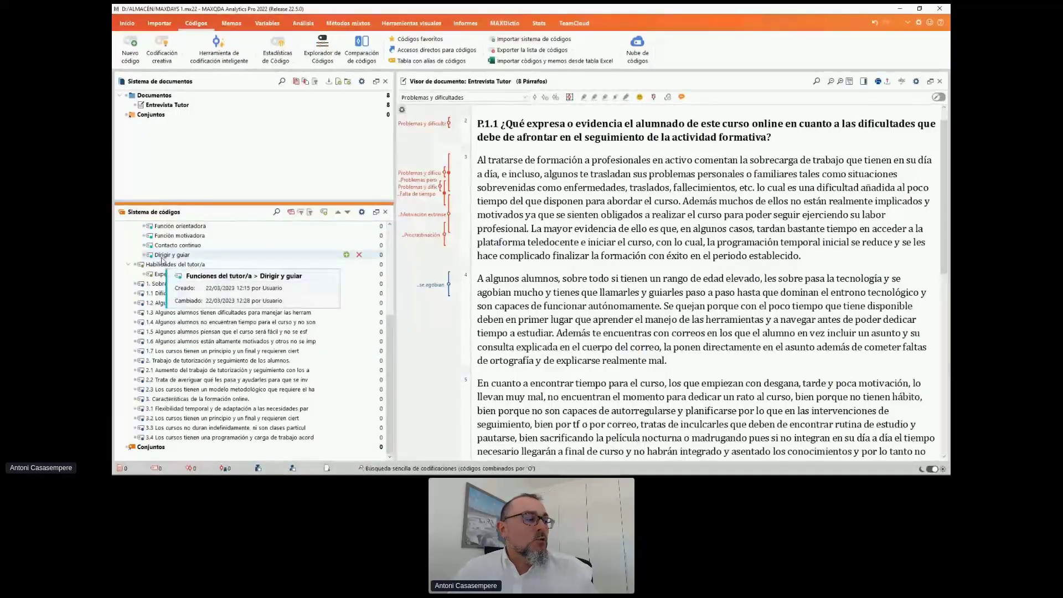
Create a code set containing "Dirigir y guiar" and code 3.4 about the courses' programming and workload.
drag(162, 256, 198, 447)
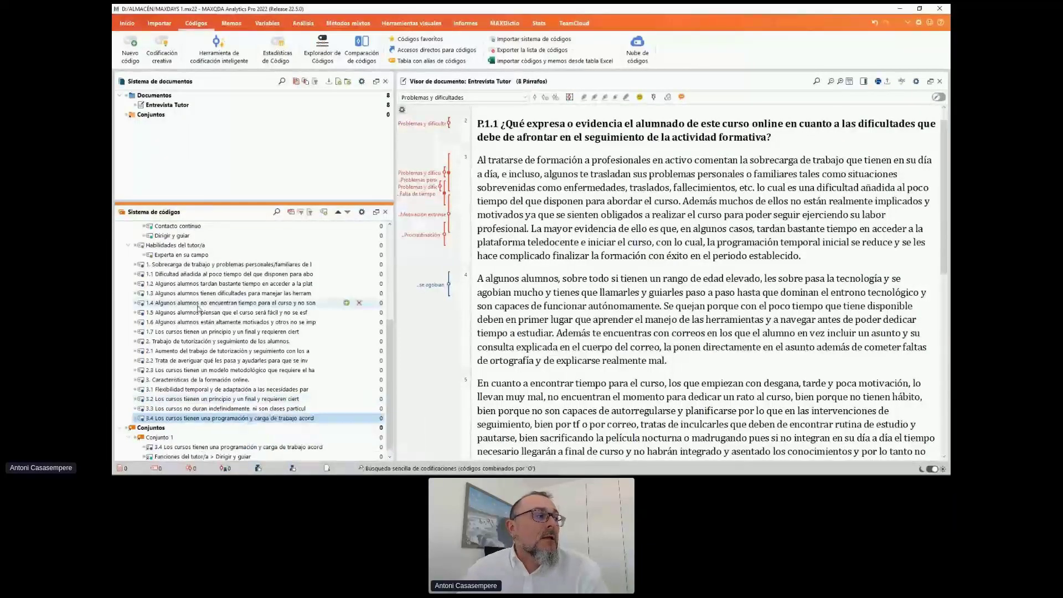
scroll(198, 308, up, 3)
scroll(198, 309, up, 2)
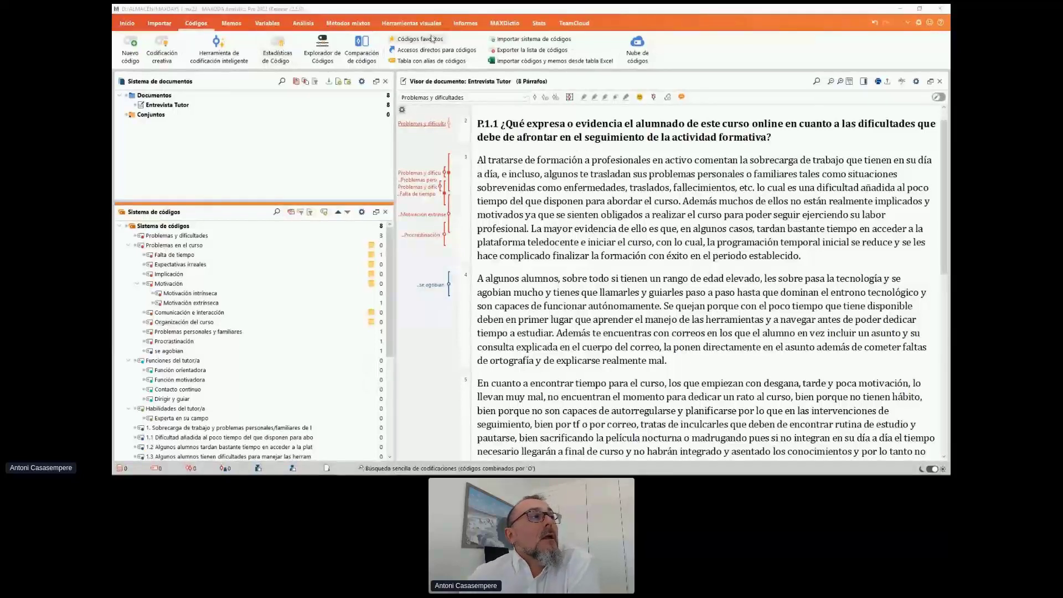
Run a MAXDictio word frequency analysis of the interview with the Spanish exclusion list and Spanish lemmatization applied.
click(504, 23)
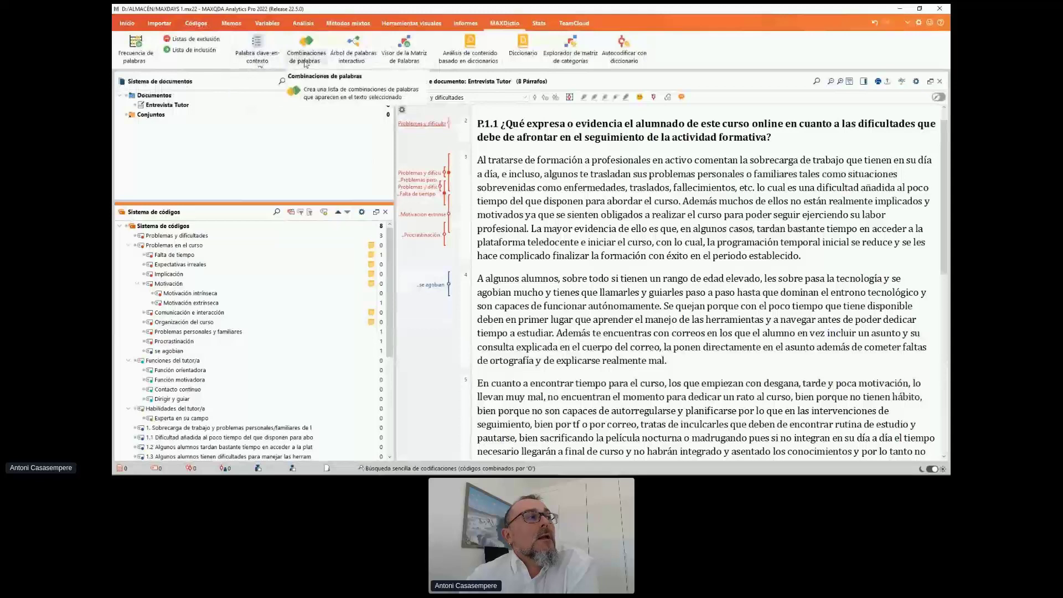
click(137, 49)
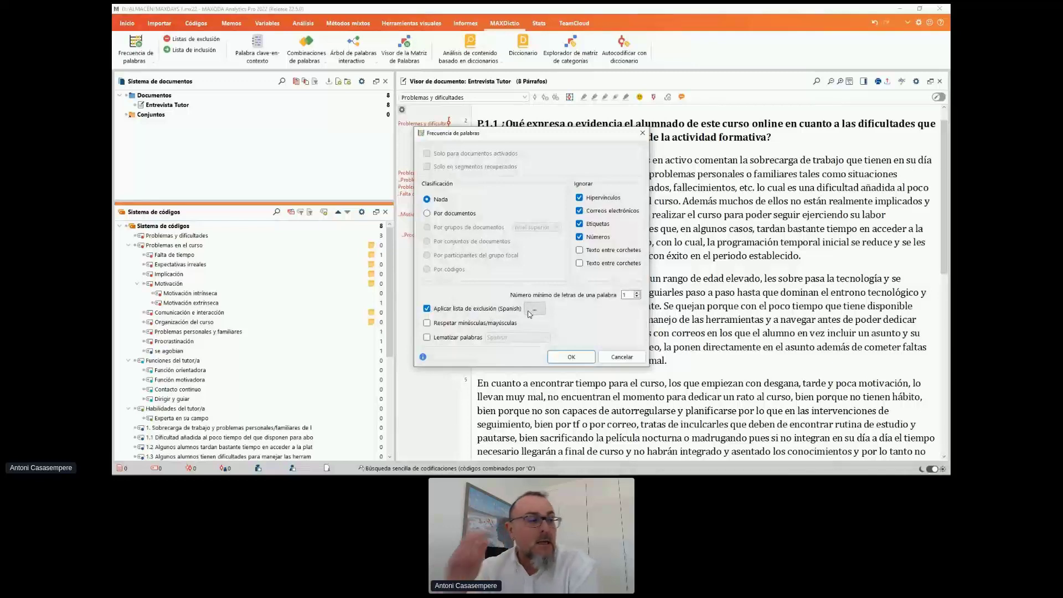
click(427, 339)
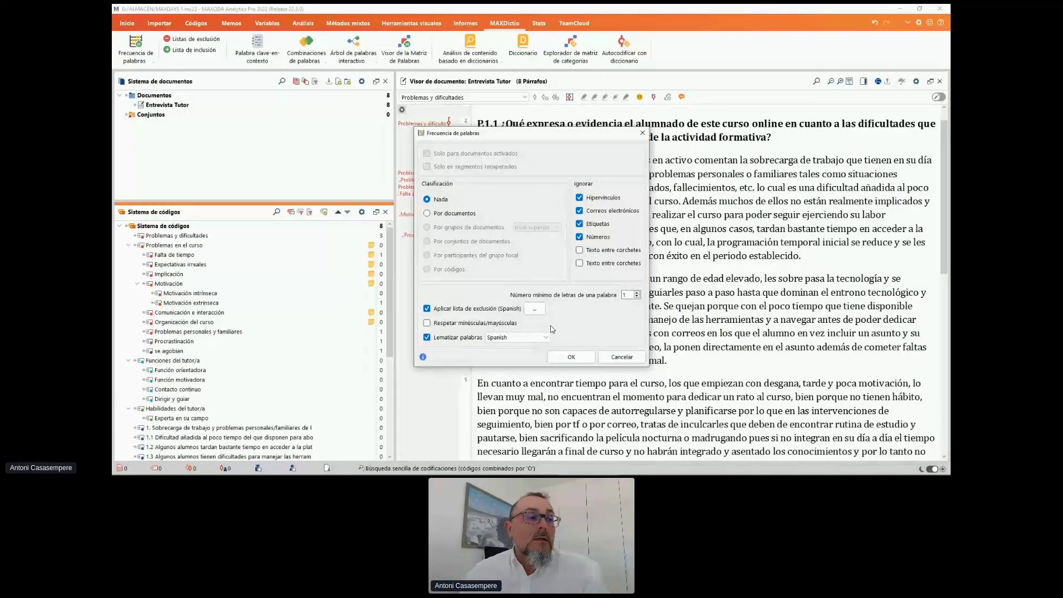
click(572, 357)
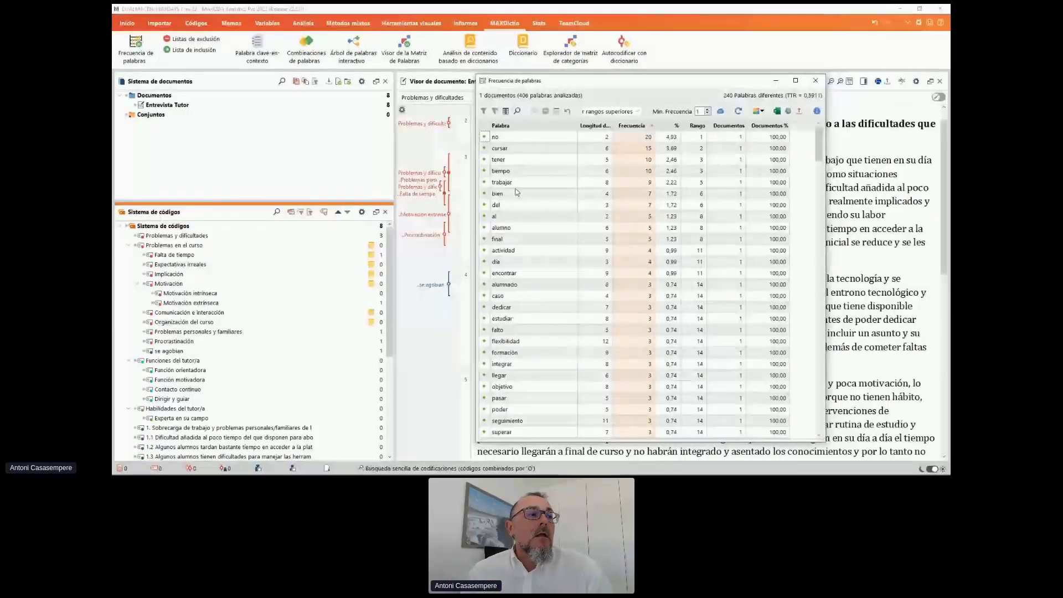
Add the words "no" and "al" to the exclusion list and refresh the word frequency table.
click(496, 139)
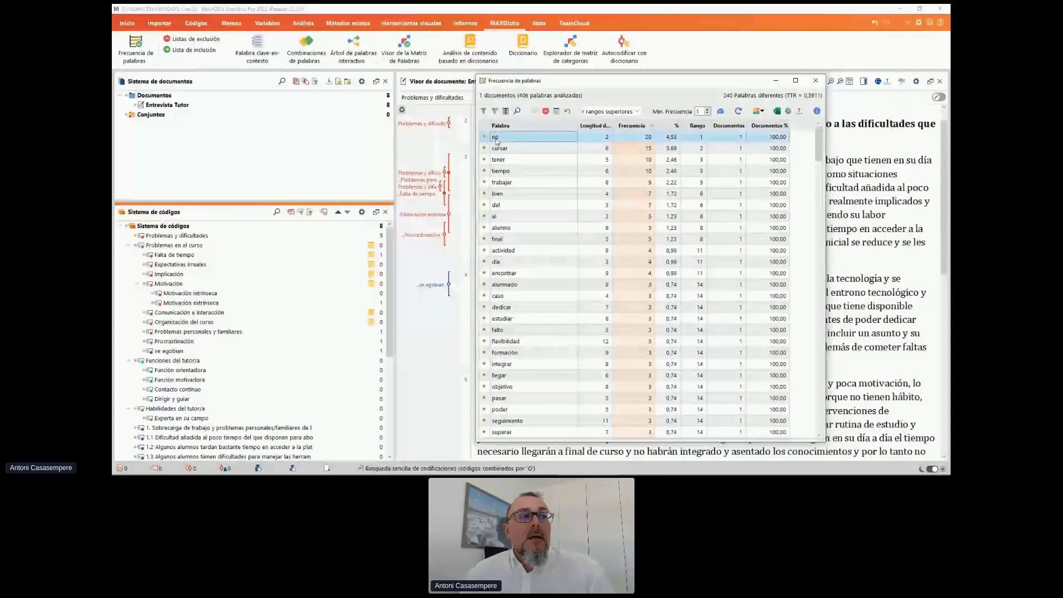
click(546, 113)
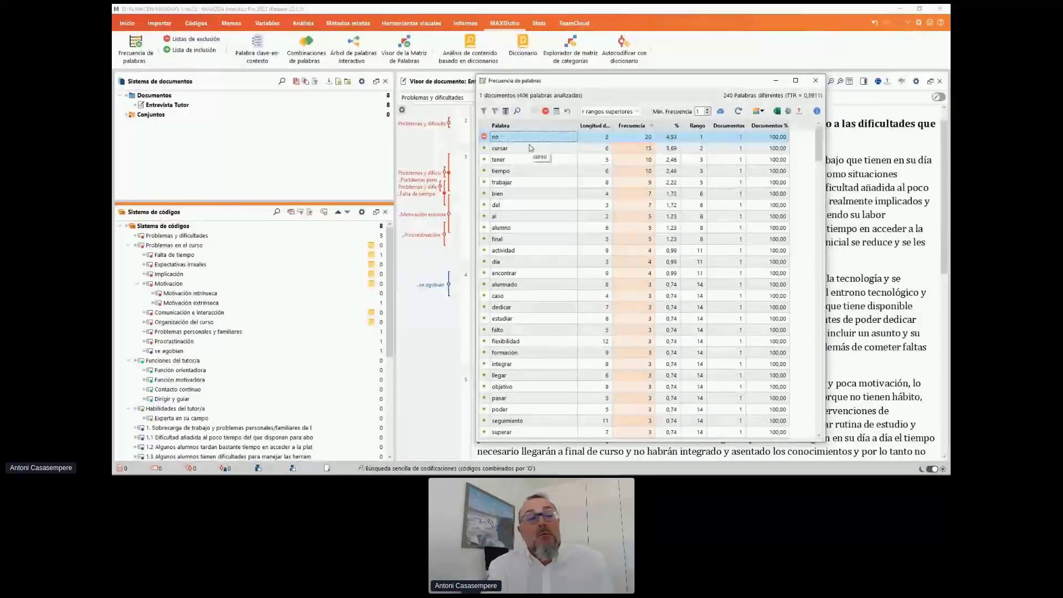
click(514, 217)
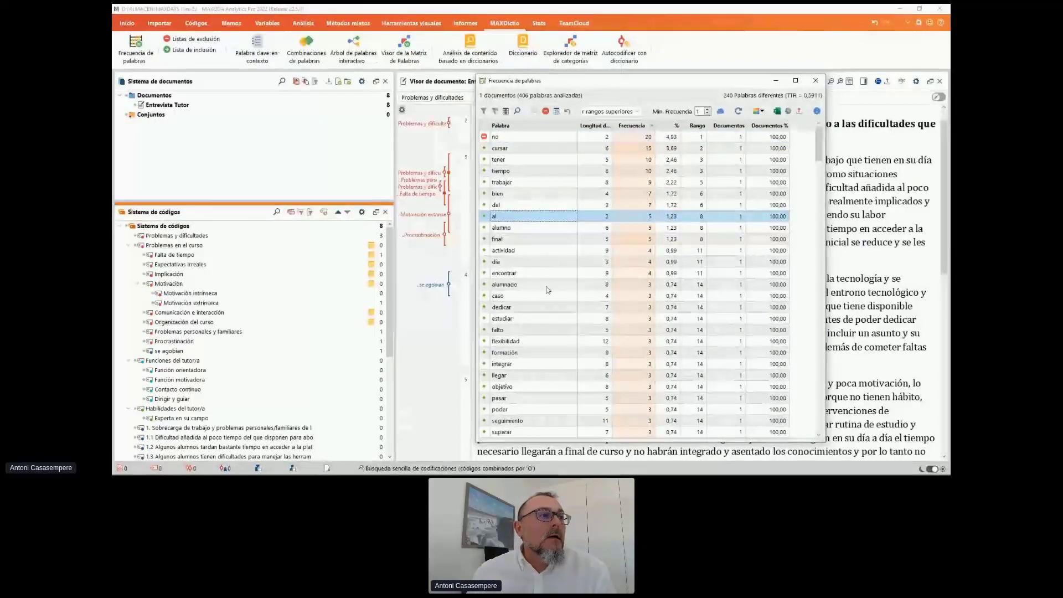
scroll(537, 282, down, 3)
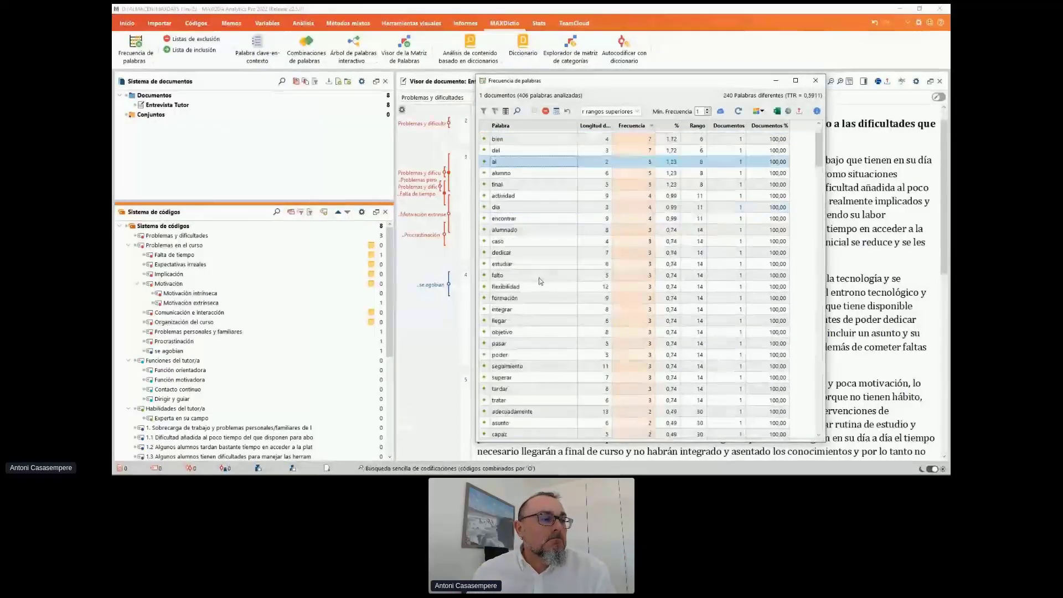
scroll(539, 278, down, 5)
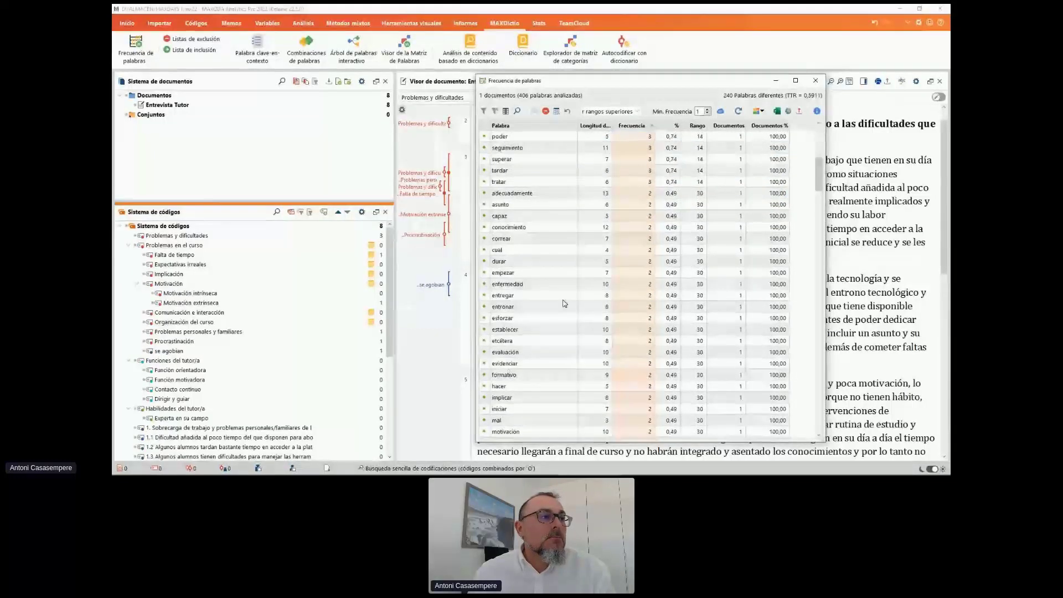
scroll(566, 301, up, 8)
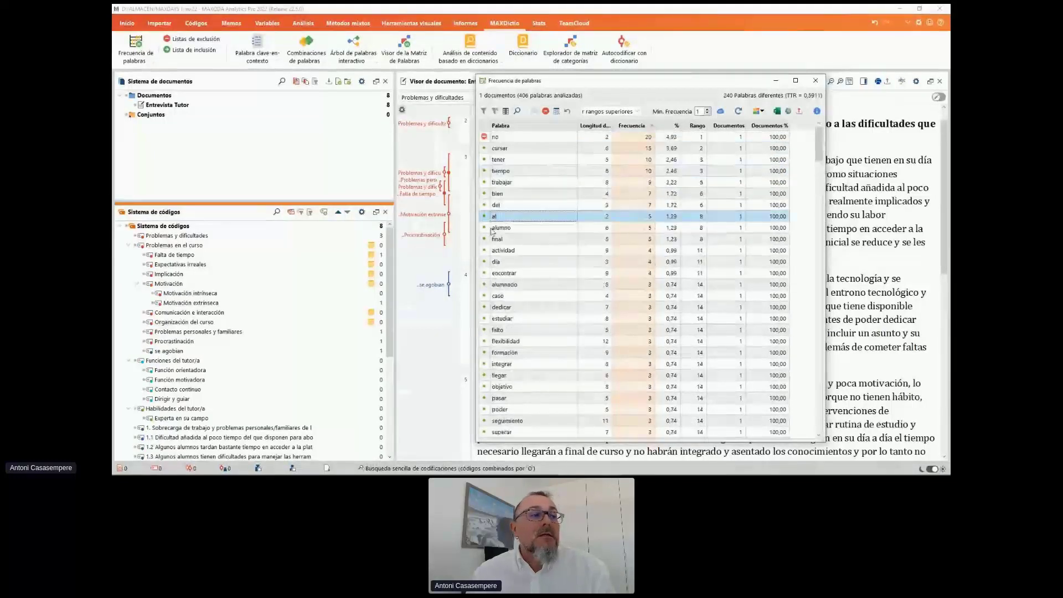
click(547, 113)
click(734, 114)
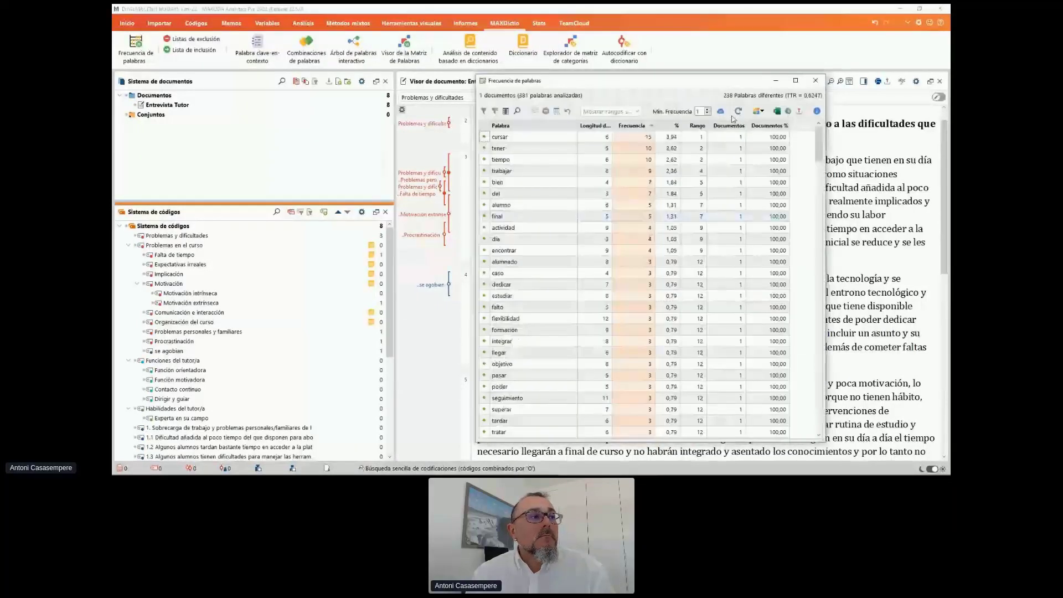
Display all occurrences of "tiempo" and locate the first one in the interview, moving the windows clear of the highlighted text.
click(509, 160)
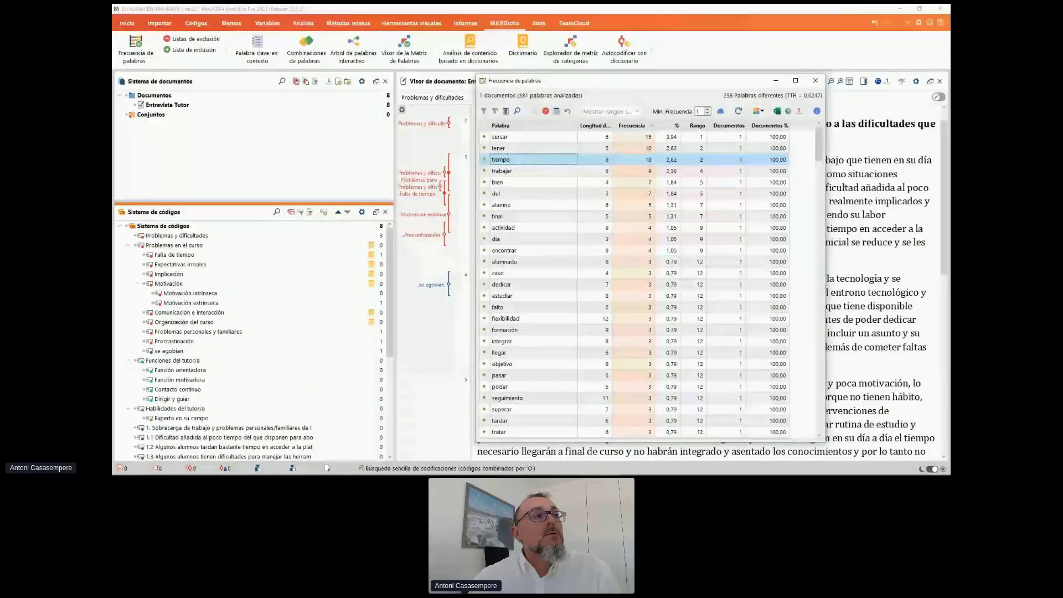
double_click(515, 160)
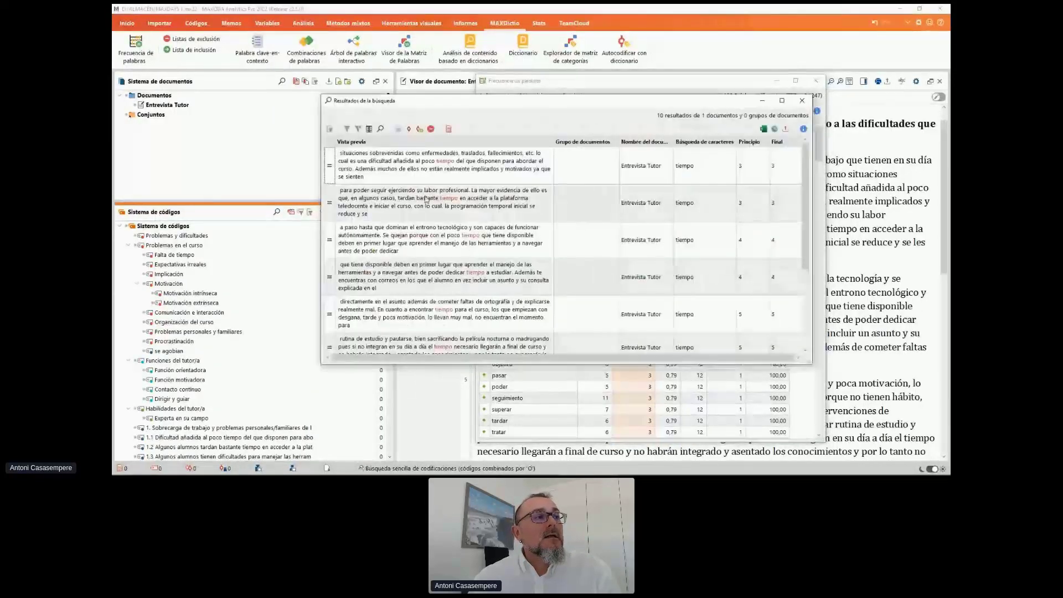
click(517, 181)
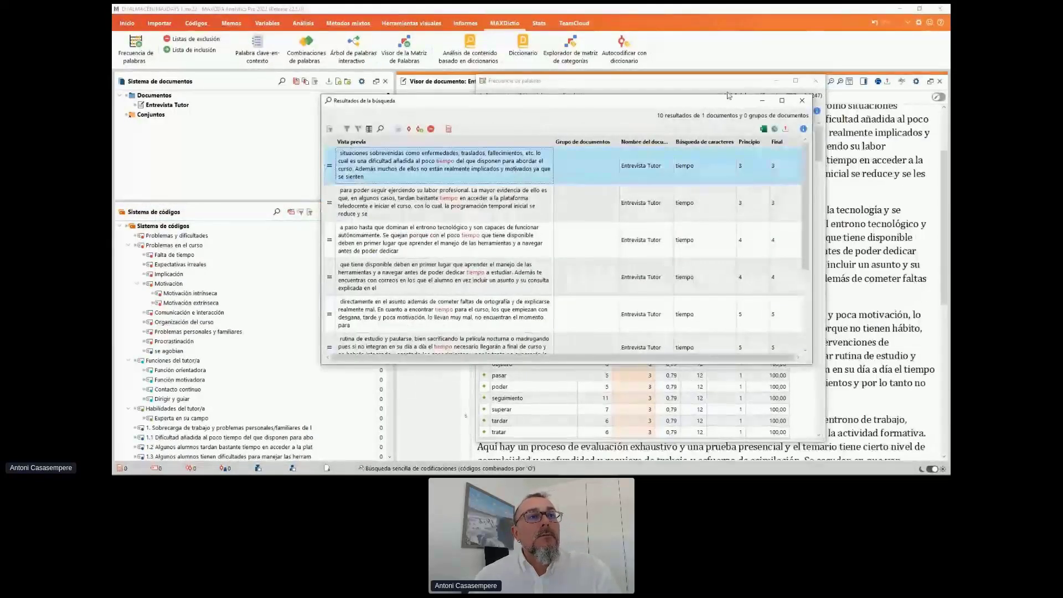
click(777, 84)
drag(608, 111, 691, 184)
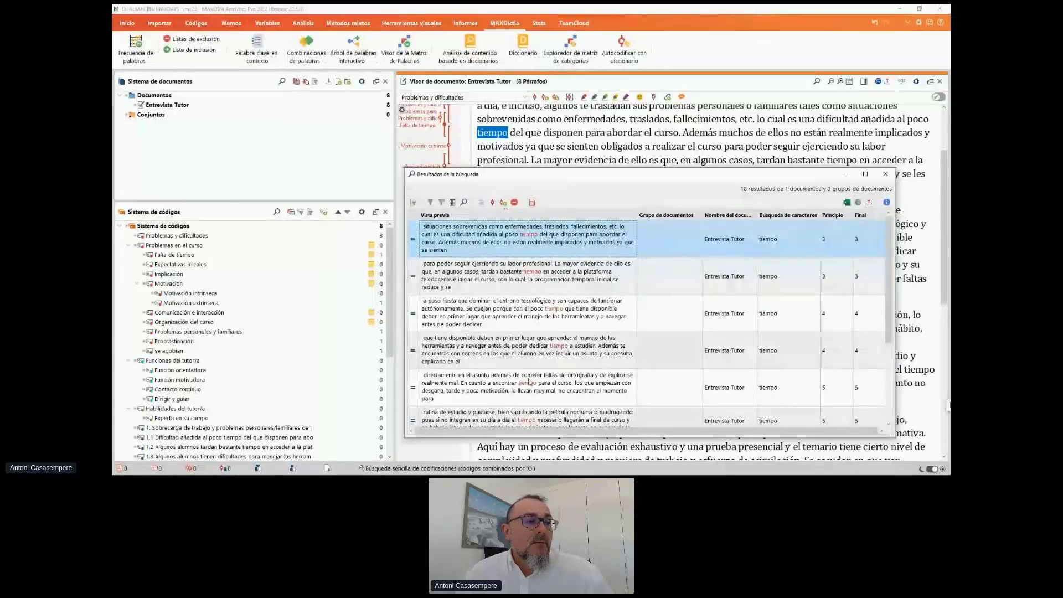
Exclude the paragraph 7 "bien por falta de tiempo" occurrence from the search results, and open the exclusion lists.
scroll(529, 382, down, 3)
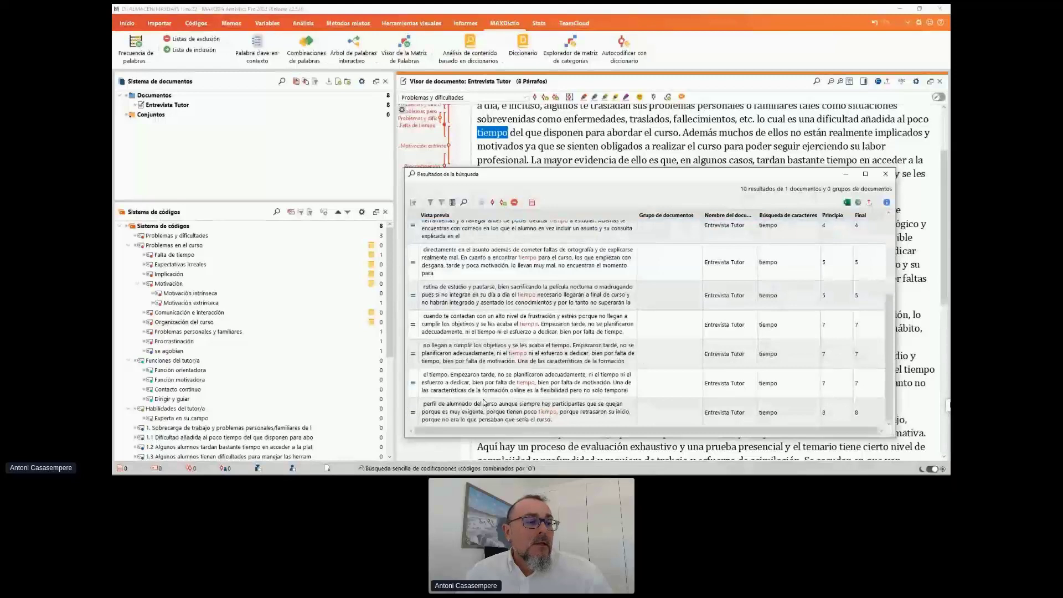
click(410, 387)
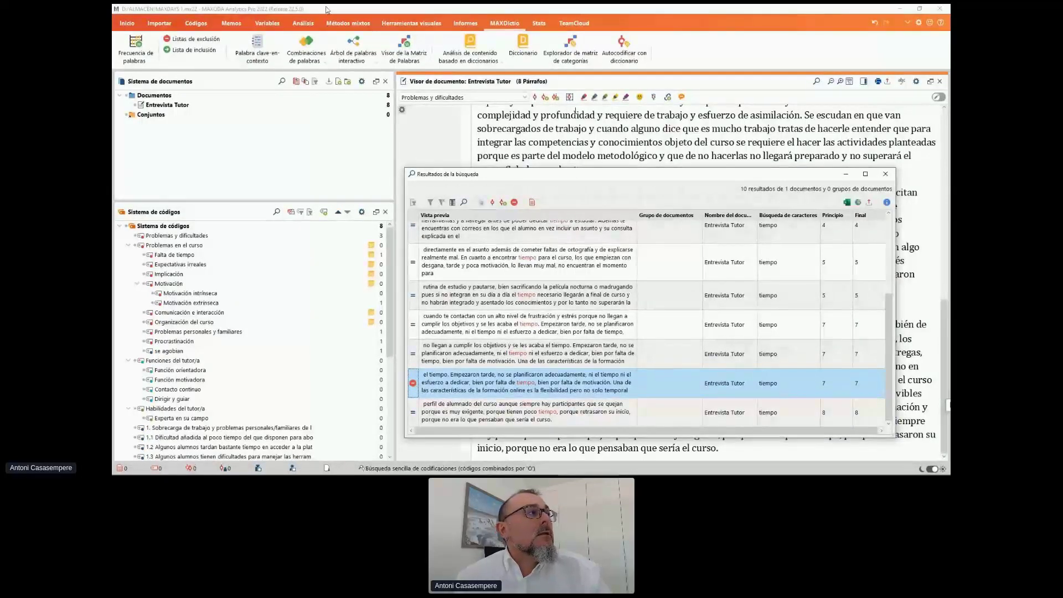
click(212, 42)
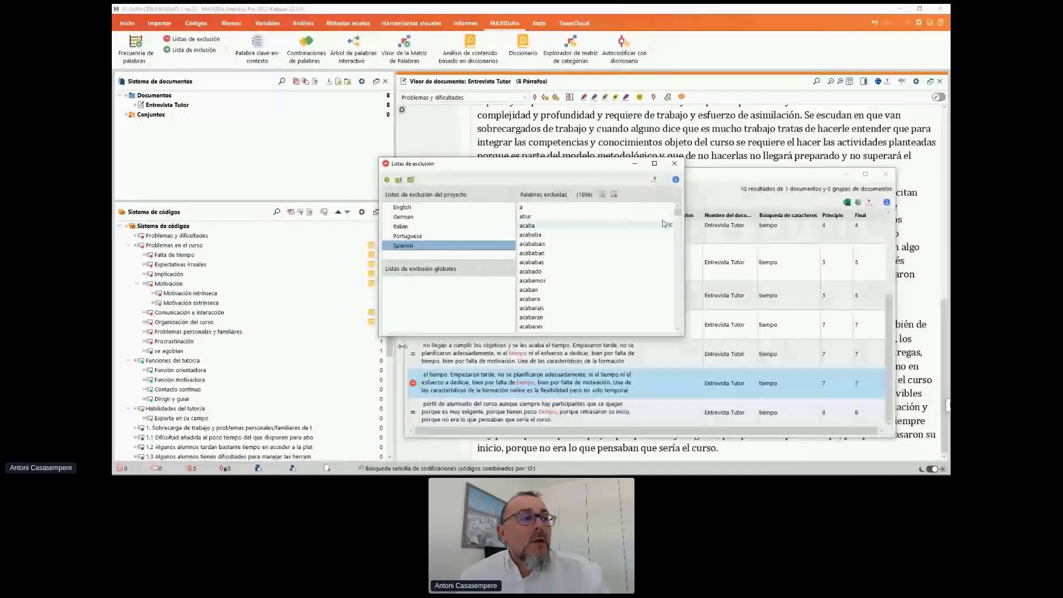
click(411, 181)
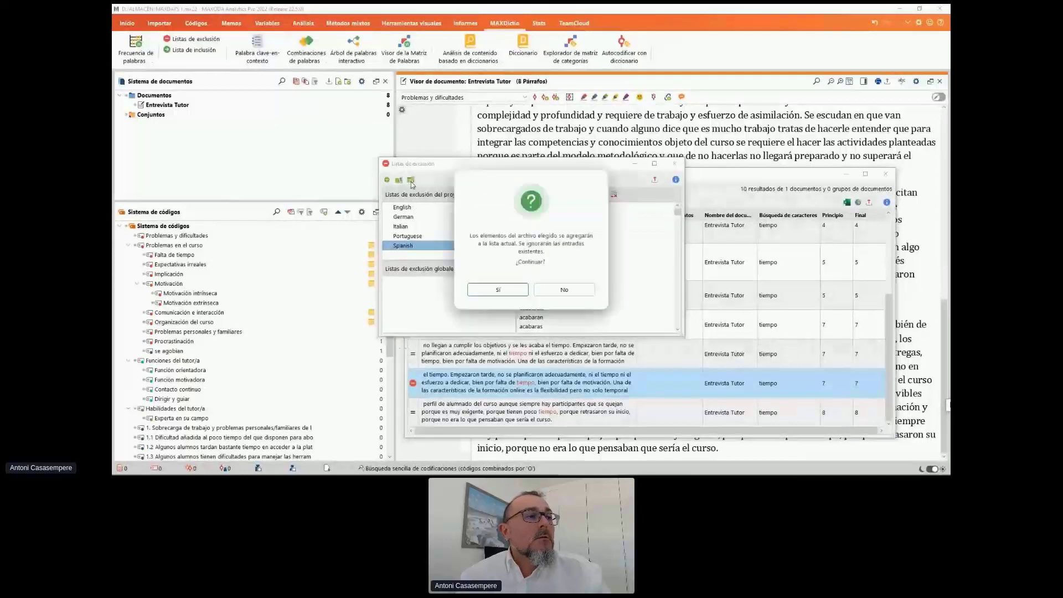
click(564, 290)
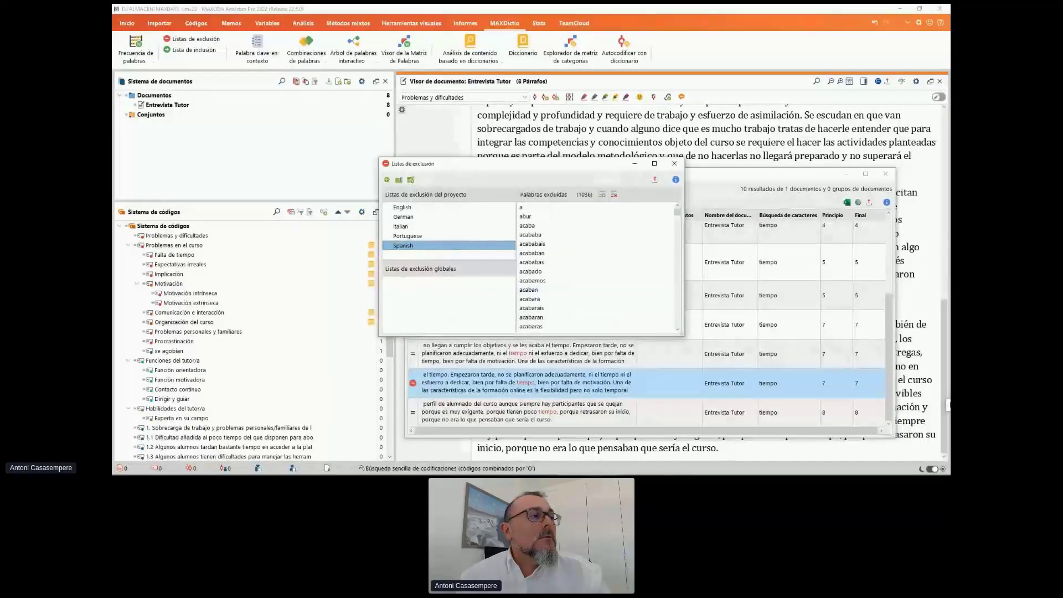
click(412, 182)
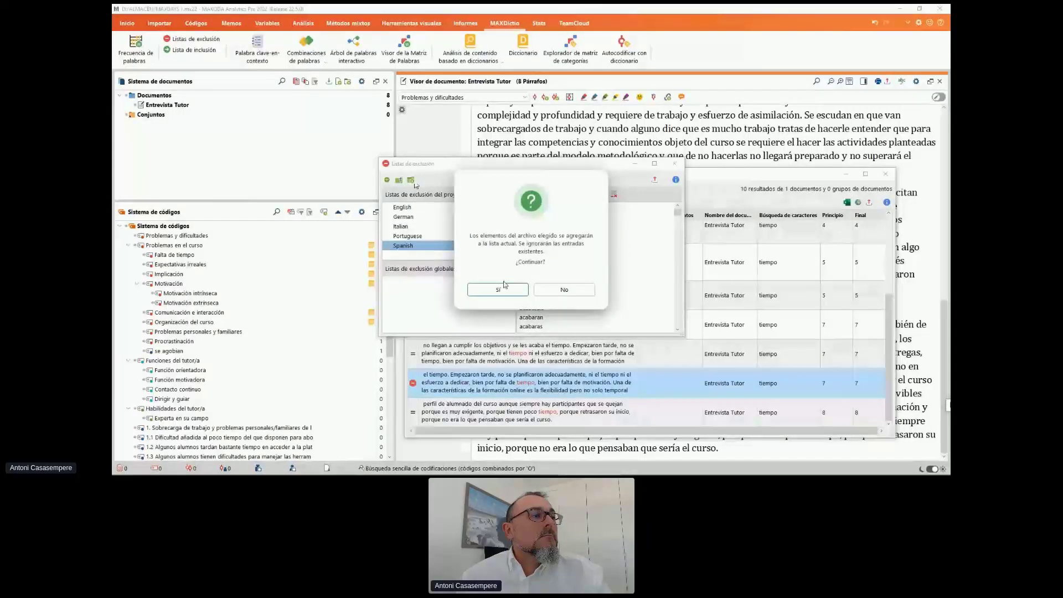
click(551, 289)
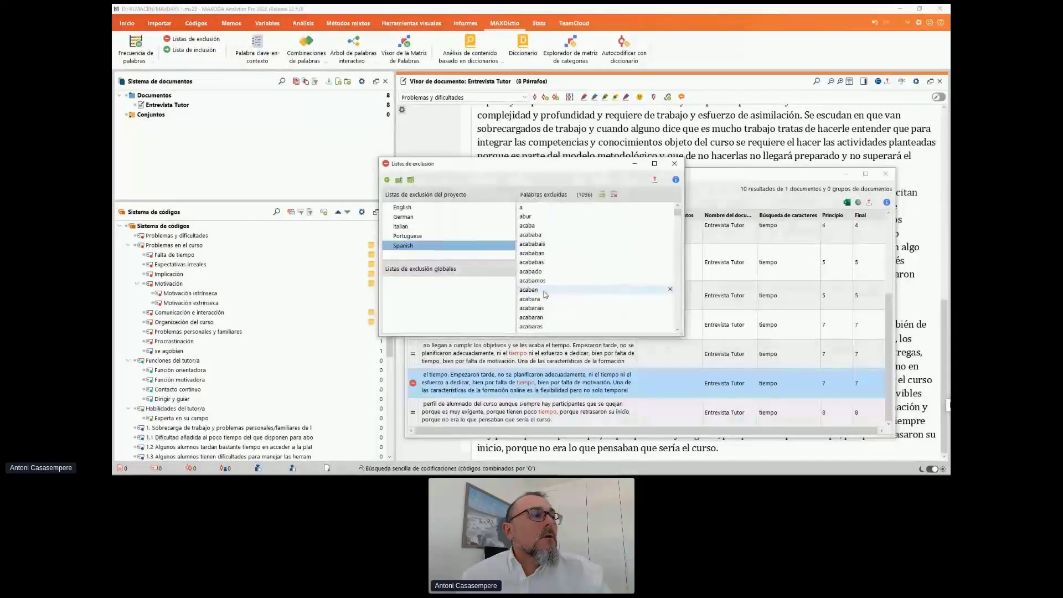
Delete every word from the Spanish exclusion list and close the exclusion lists.
click(539, 209)
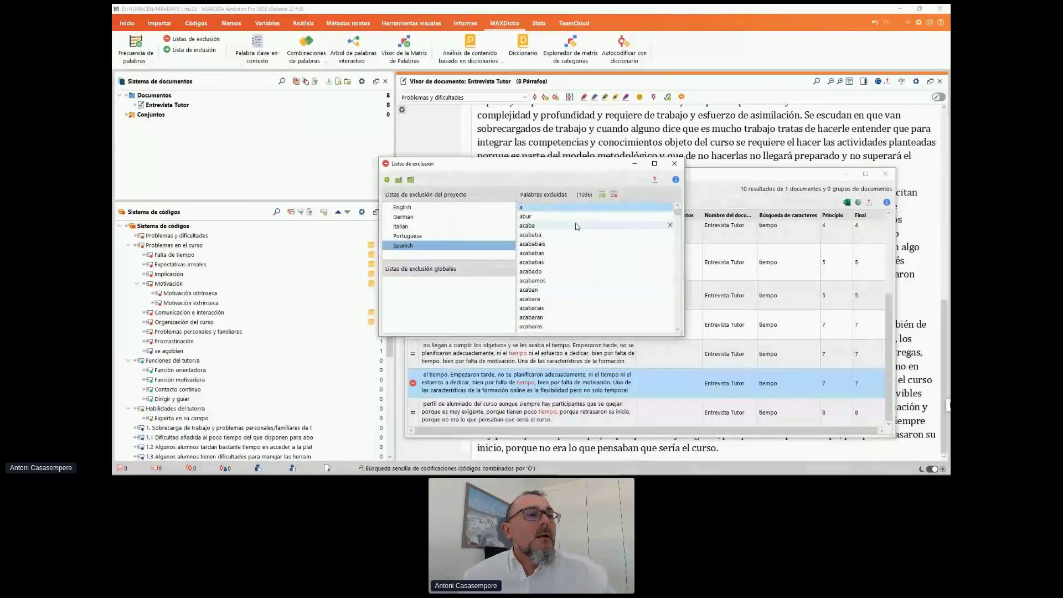
drag(678, 214, 677, 328)
shift+click(529, 318)
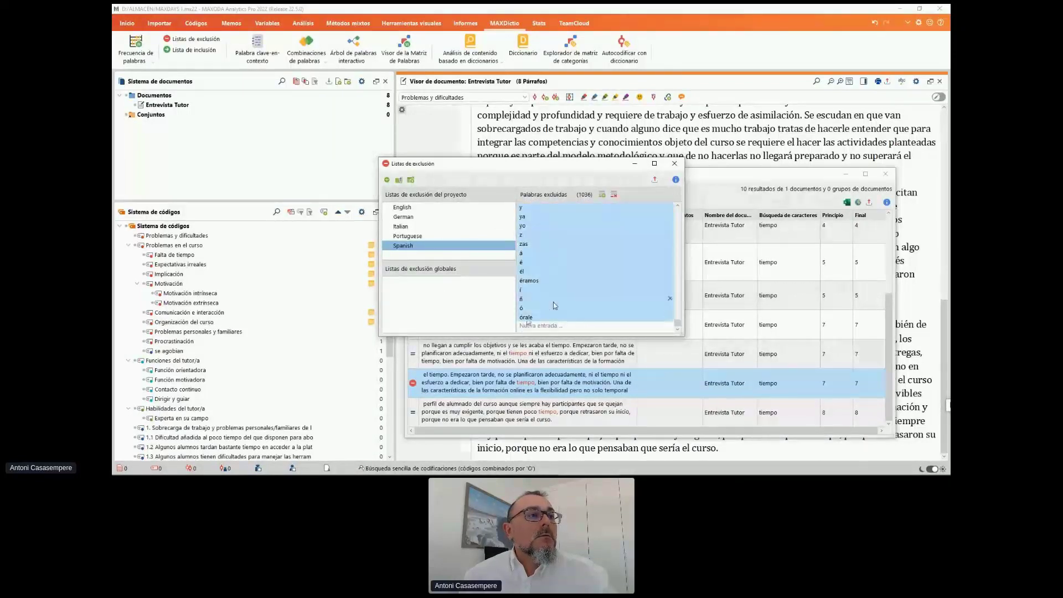
click(614, 196)
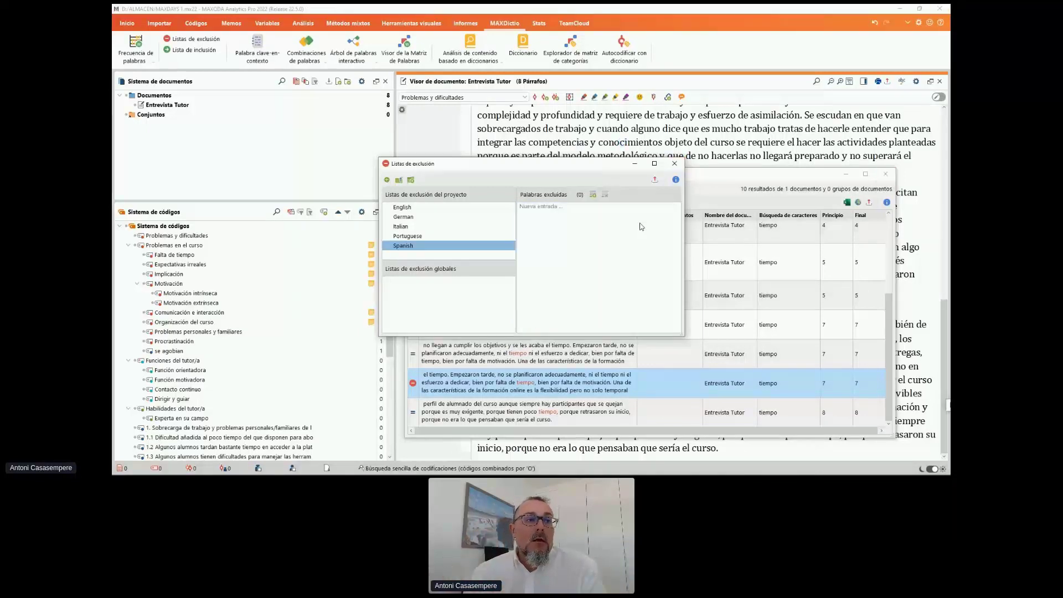
click(674, 163)
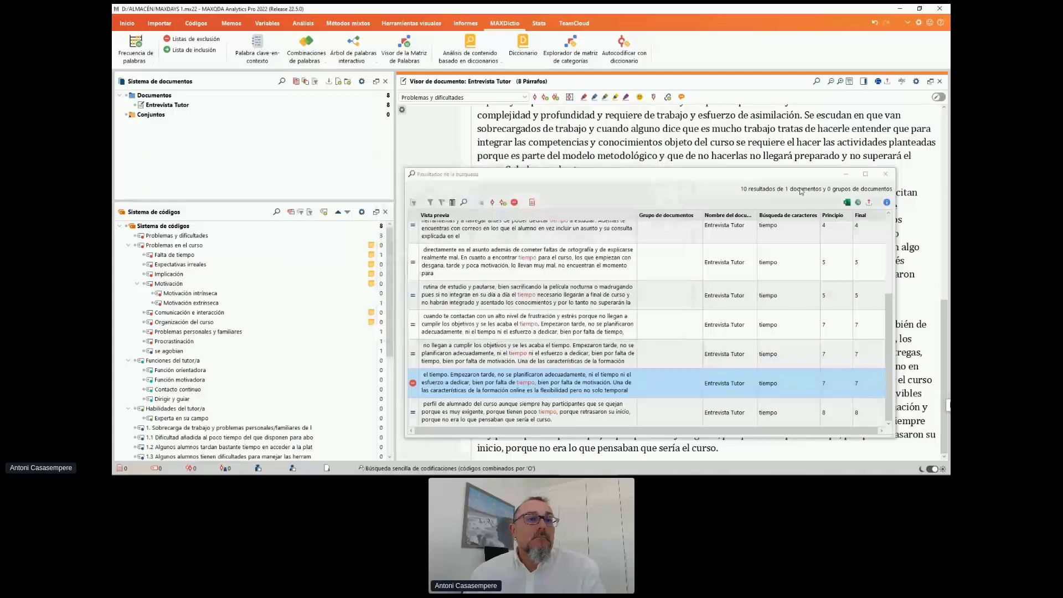
Close the search results, run a word frequency analysis without applying the exclusion list, and close its table.
click(886, 175)
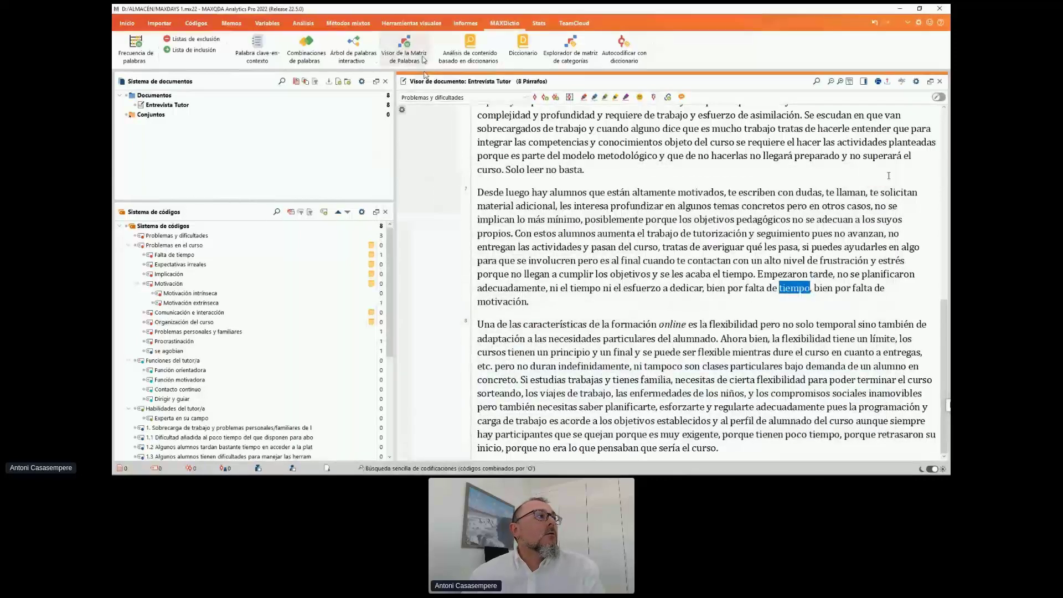
click(135, 47)
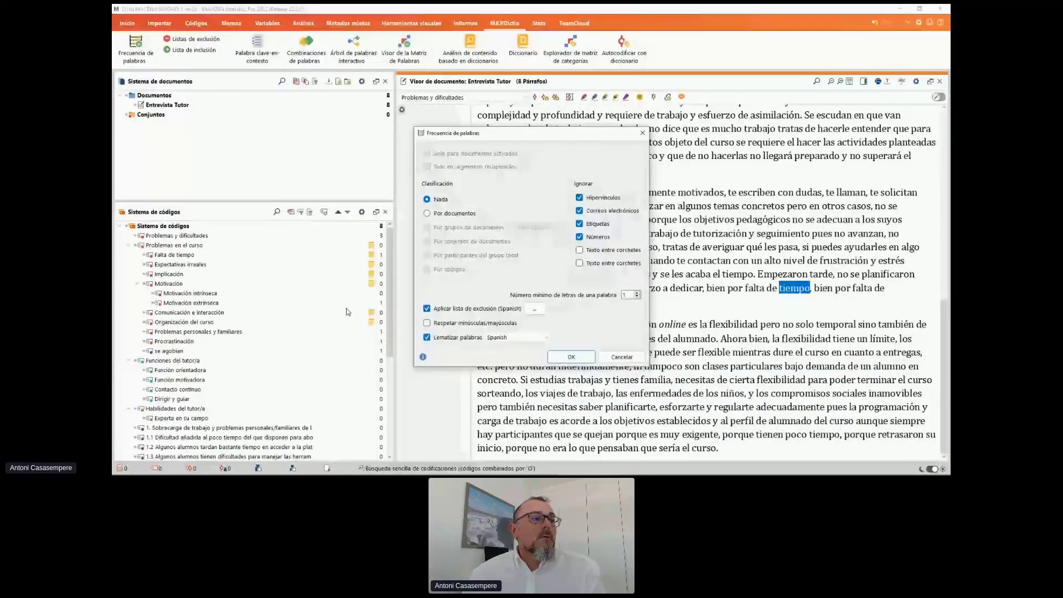
click(554, 359)
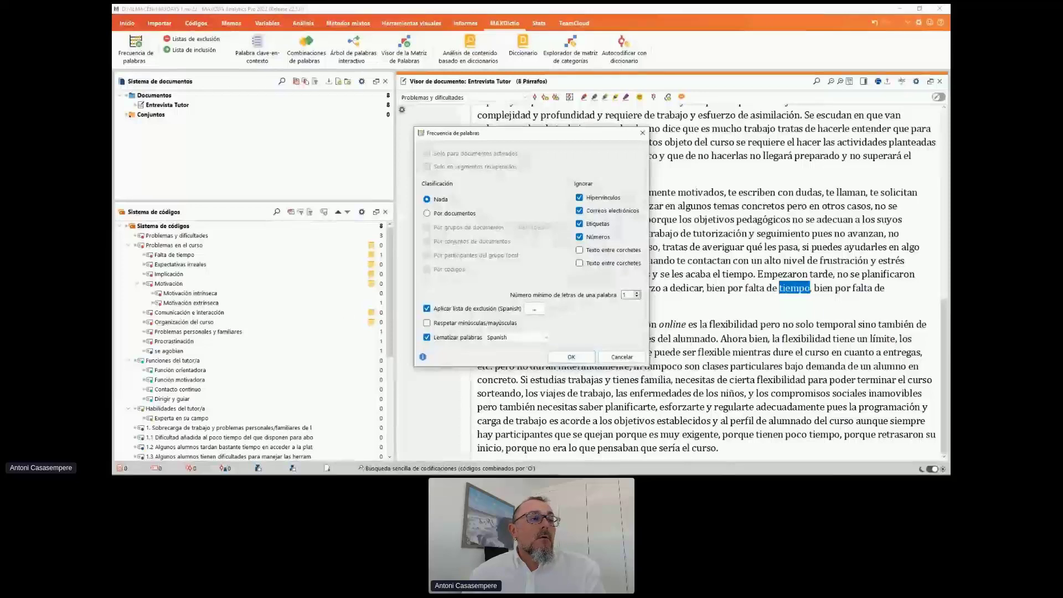
click(443, 309)
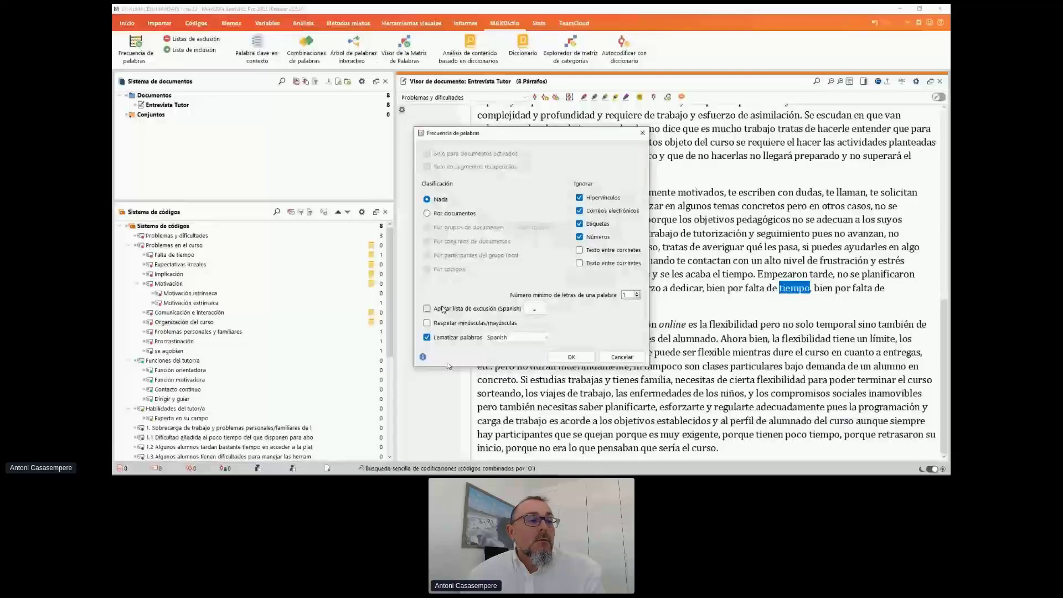
click(557, 358)
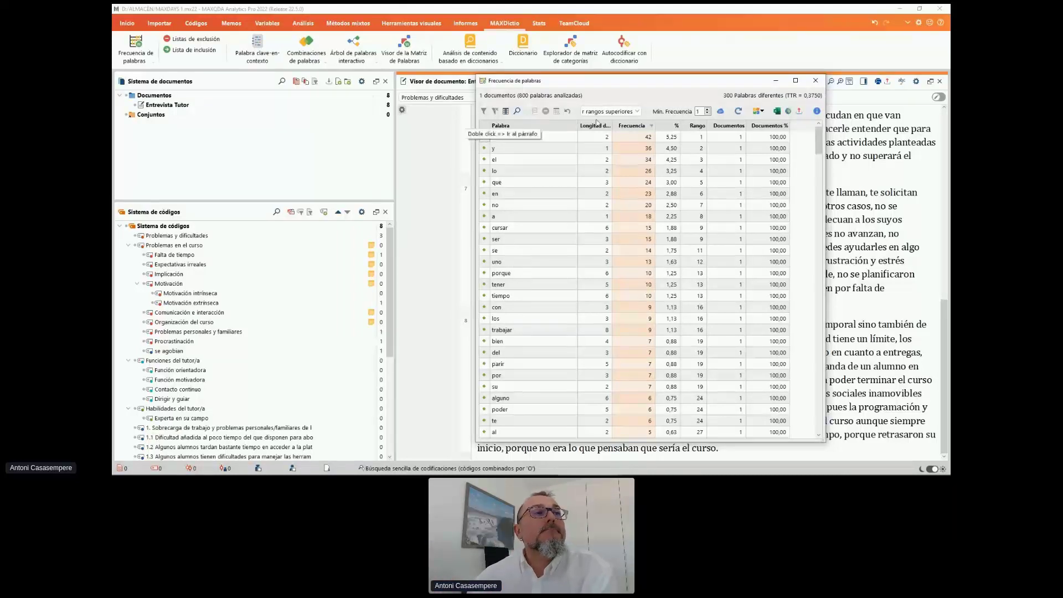
click(849, 106)
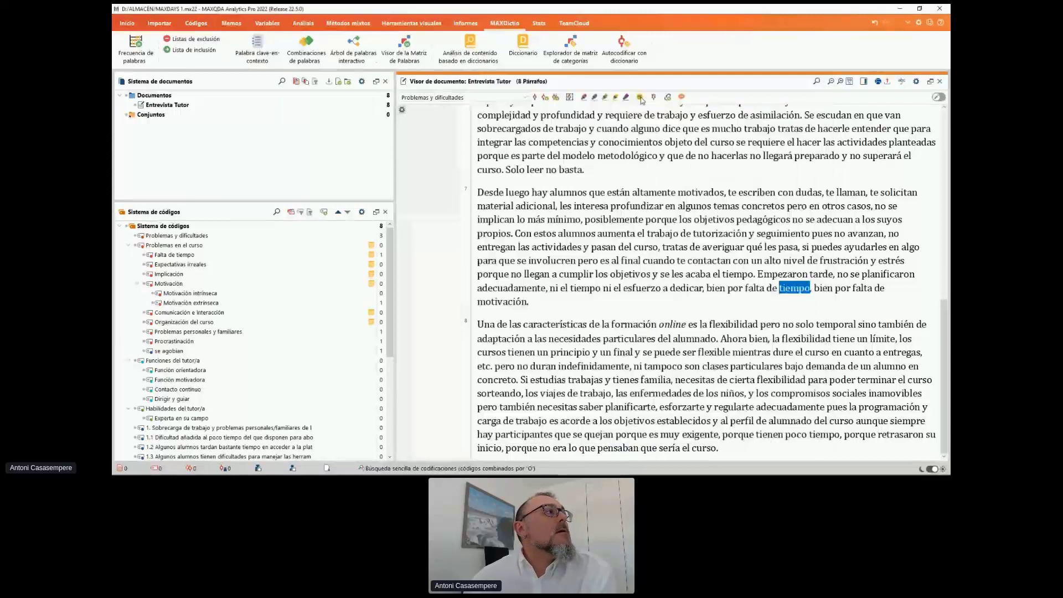
Attach an in-document memo titled "Agobio alumnado" to the highlighted word "tiempo" in paragraph 7.
click(126, 24)
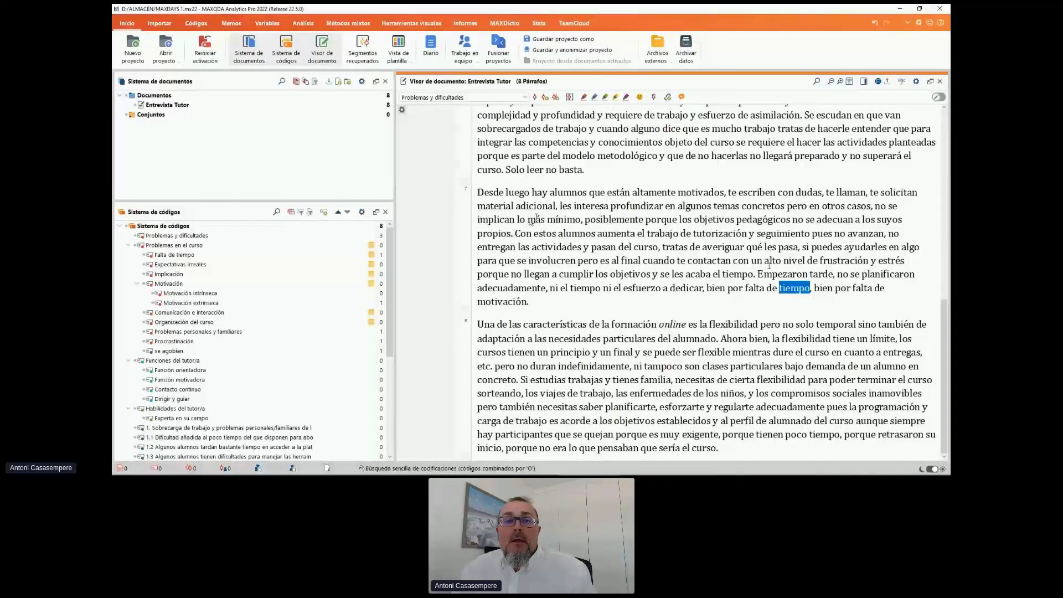
right_click(792, 289)
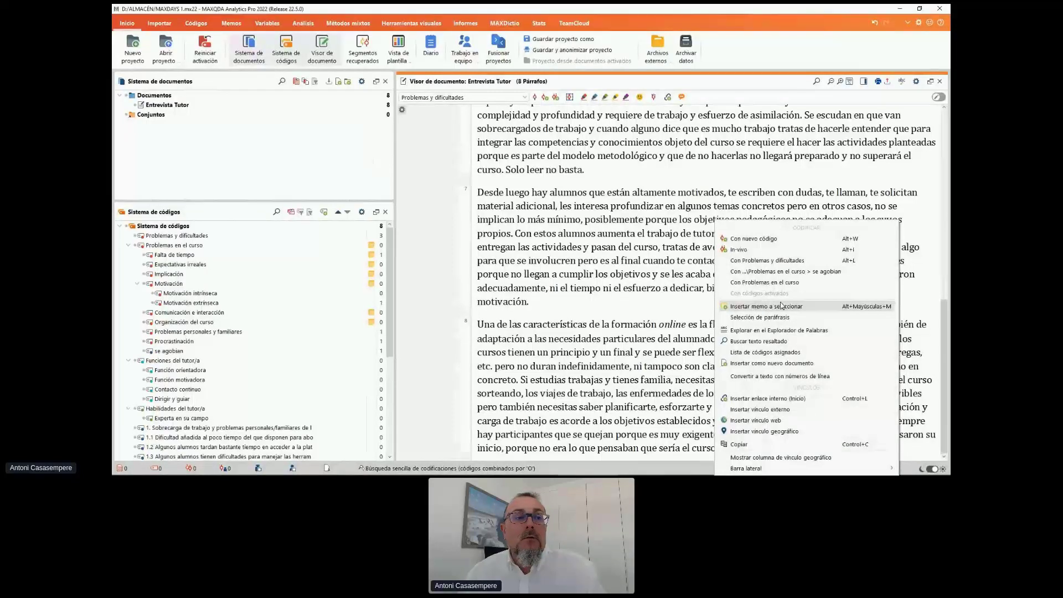
click(782, 306)
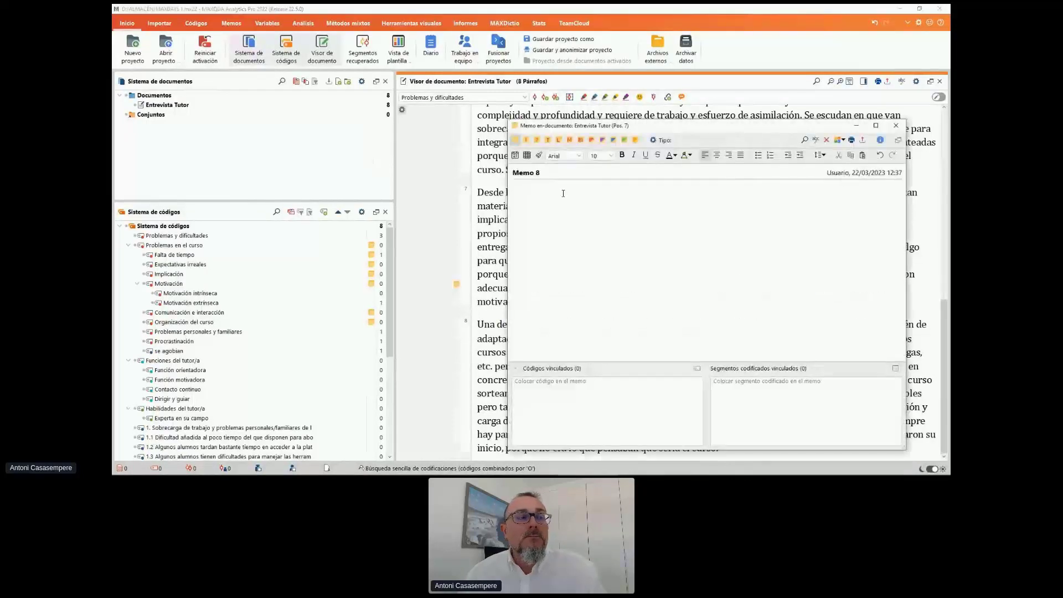
drag(551, 173, 506, 171)
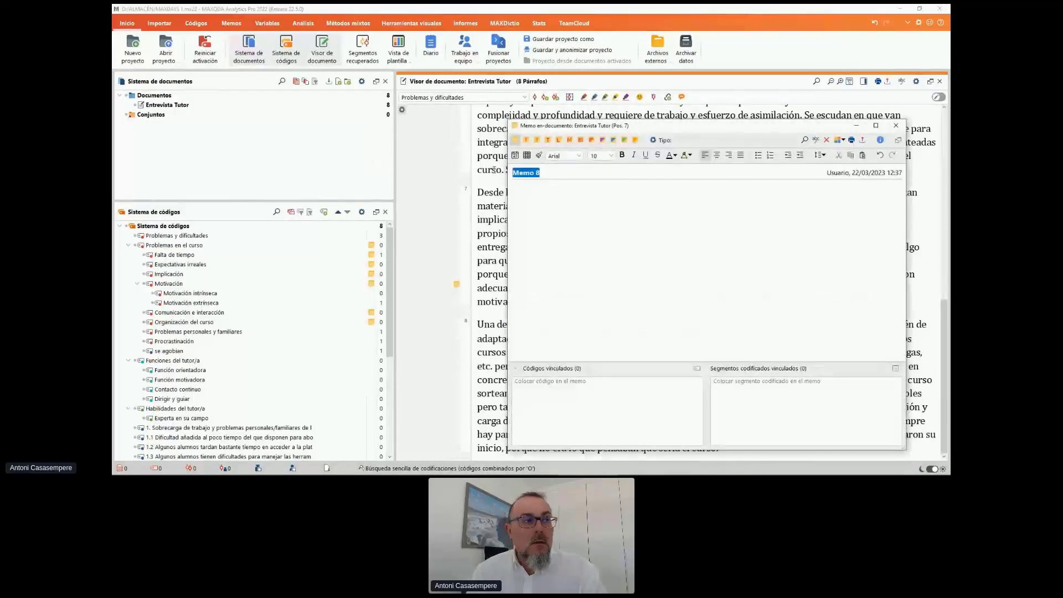
text(A)
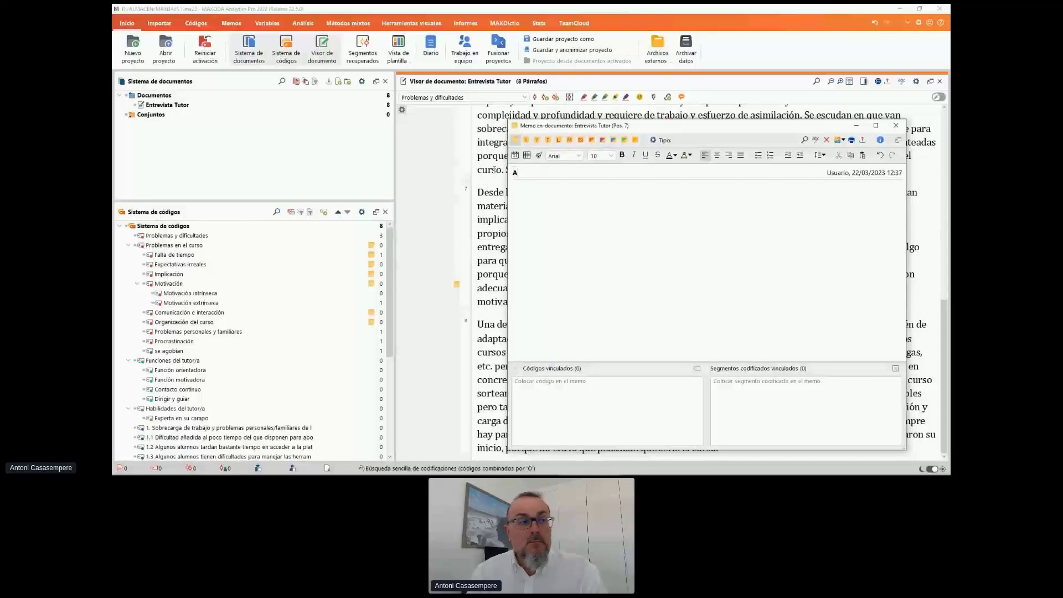
text(gobio)
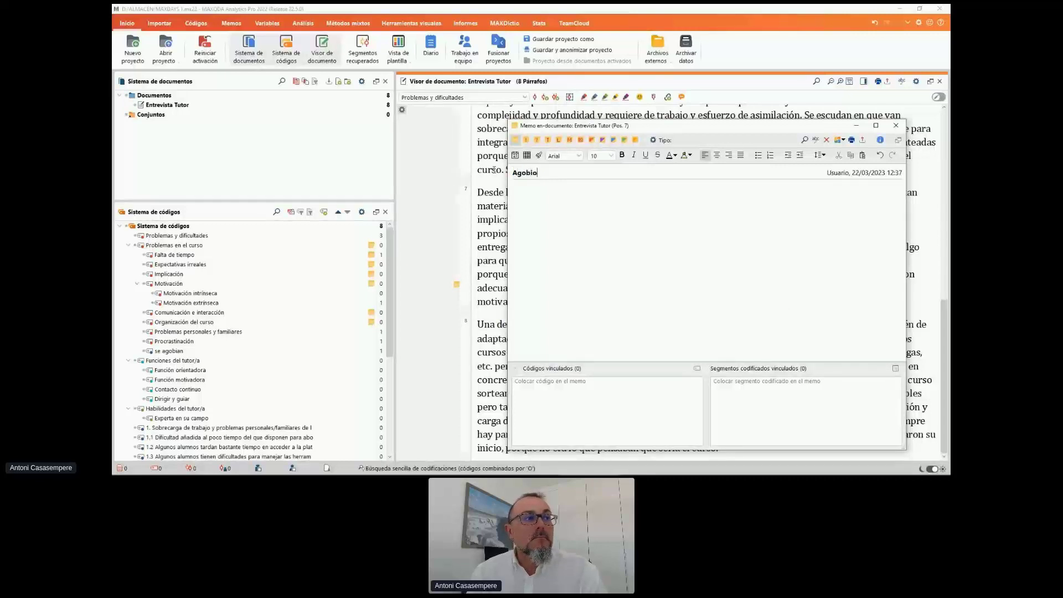
text( alumnado)
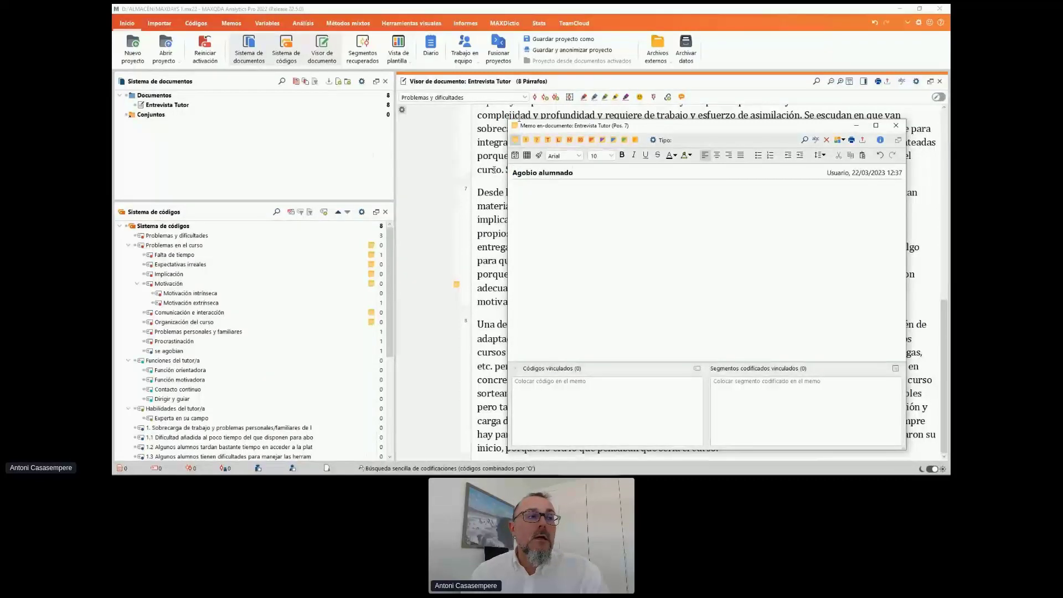
click(582, 200)
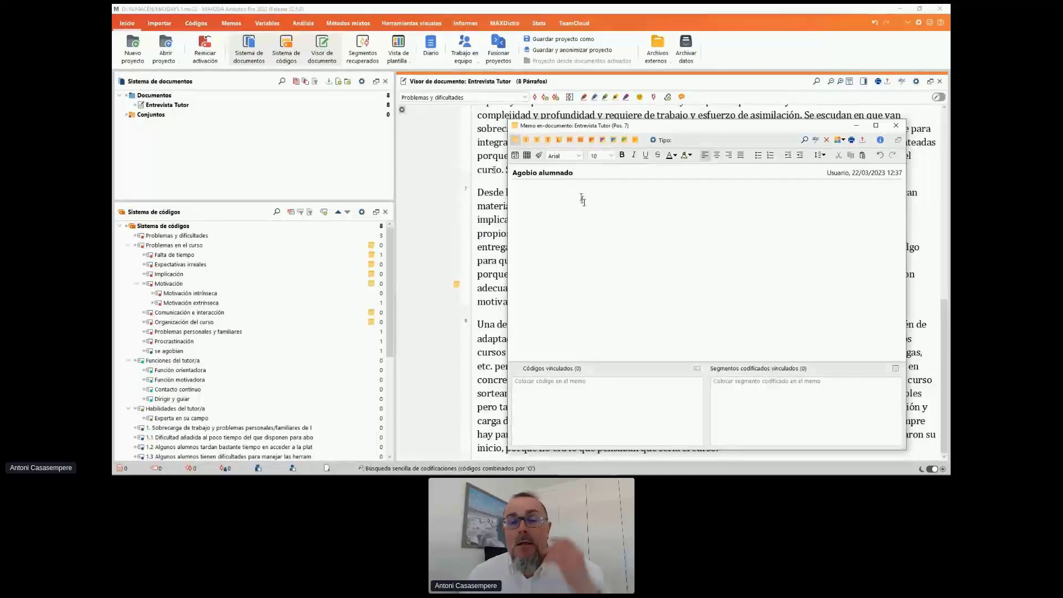
click(897, 125)
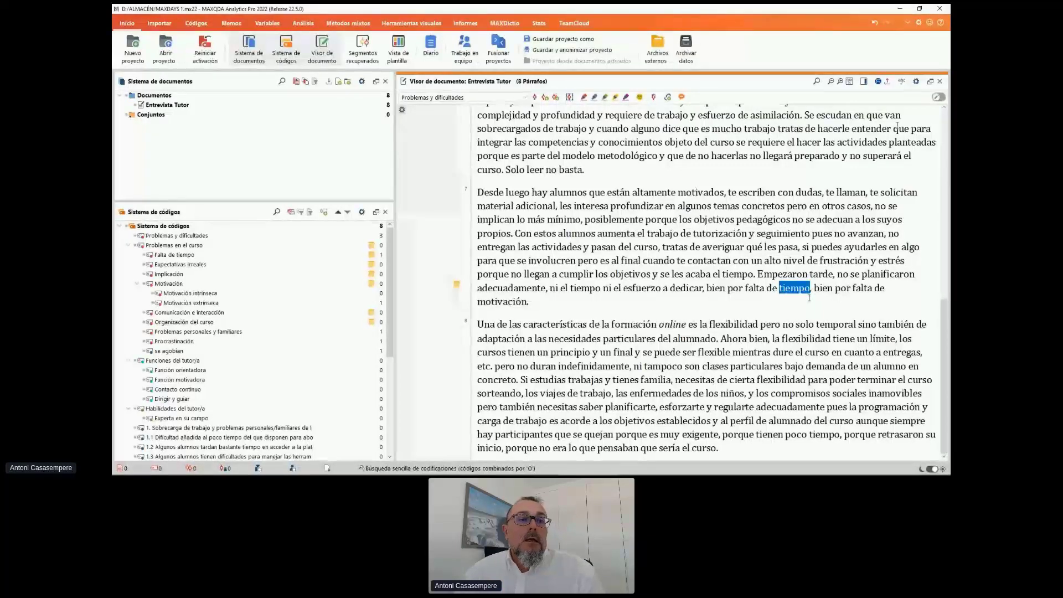
Code "ni el tiempo ni el esfuerzo a dedicar, bien por falta de tiempo" in paragraph 7 with "Falta de tiempo".
click(746, 288)
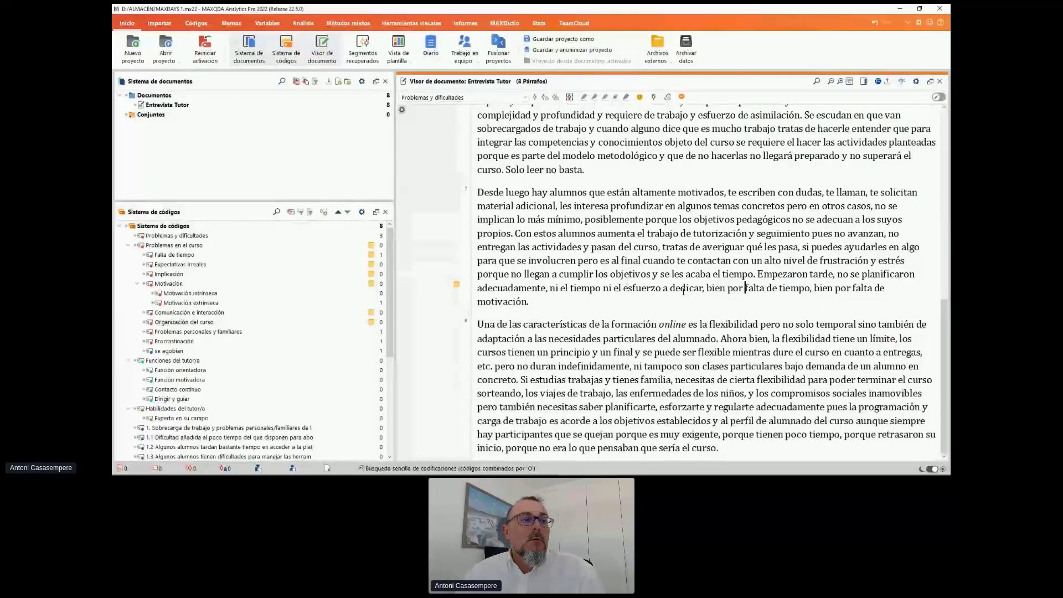
drag(551, 289, 810, 288)
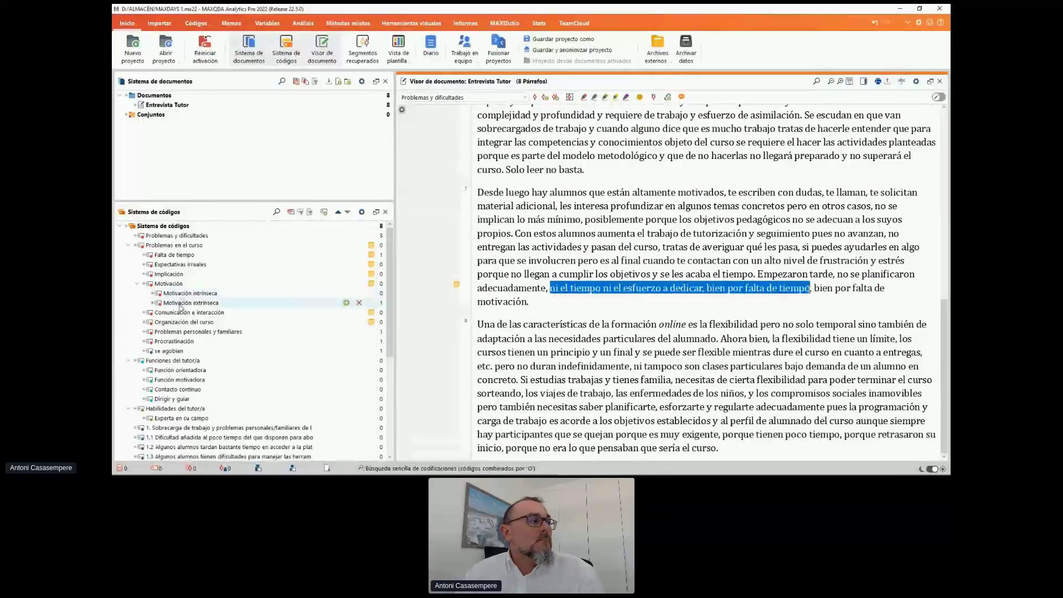
drag(174, 255, 659, 287)
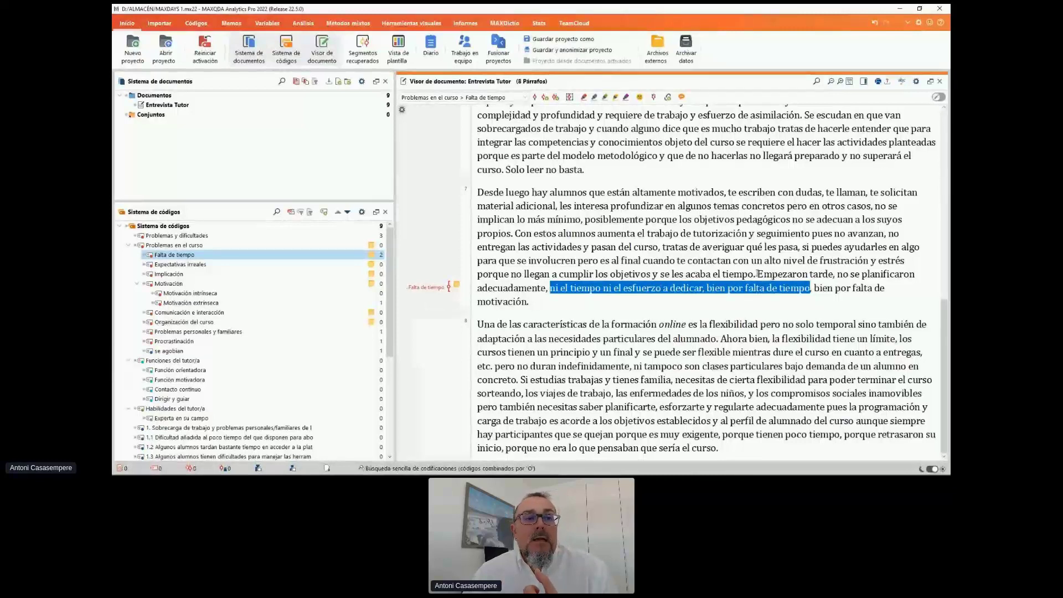
Resize the "Falta de tiempo" segment to run from "Empezaron tarde" in paragraph 7 to the end of paragraph 8.
click(757, 273)
drag(757, 273, 775, 302)
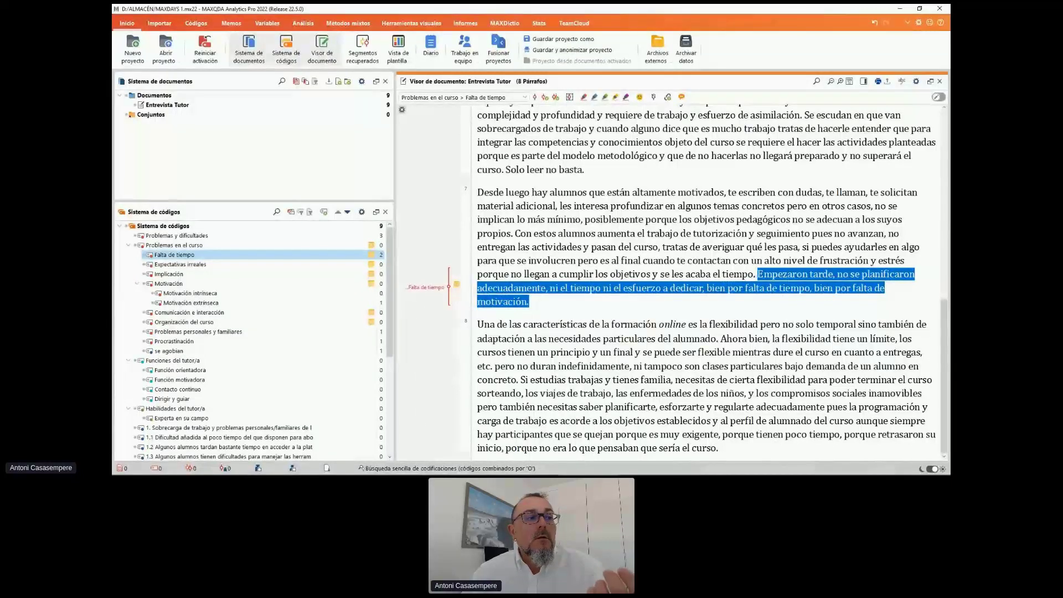
click(449, 300)
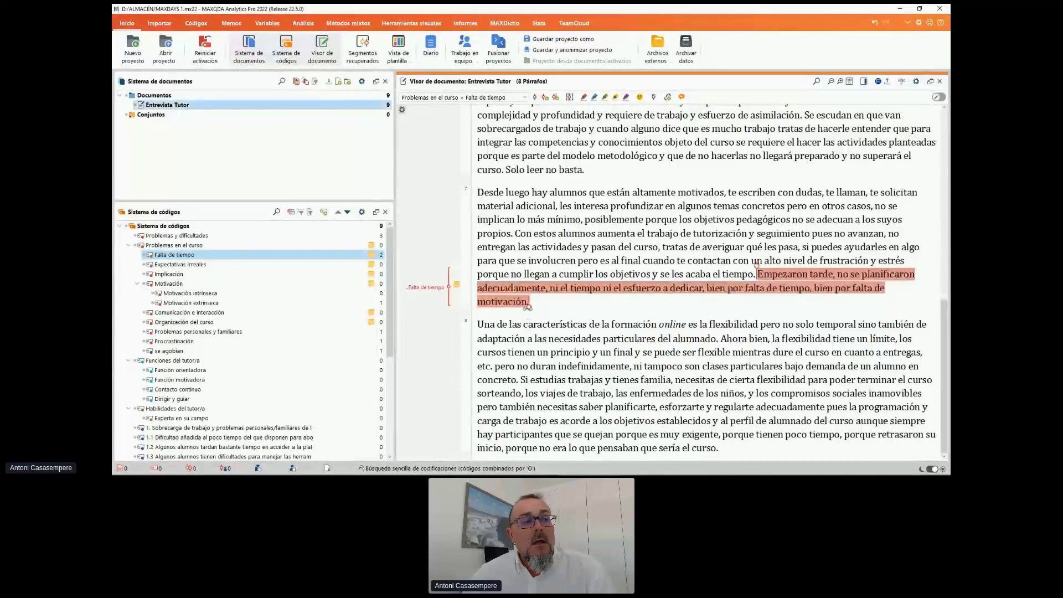
drag(529, 306, 808, 295)
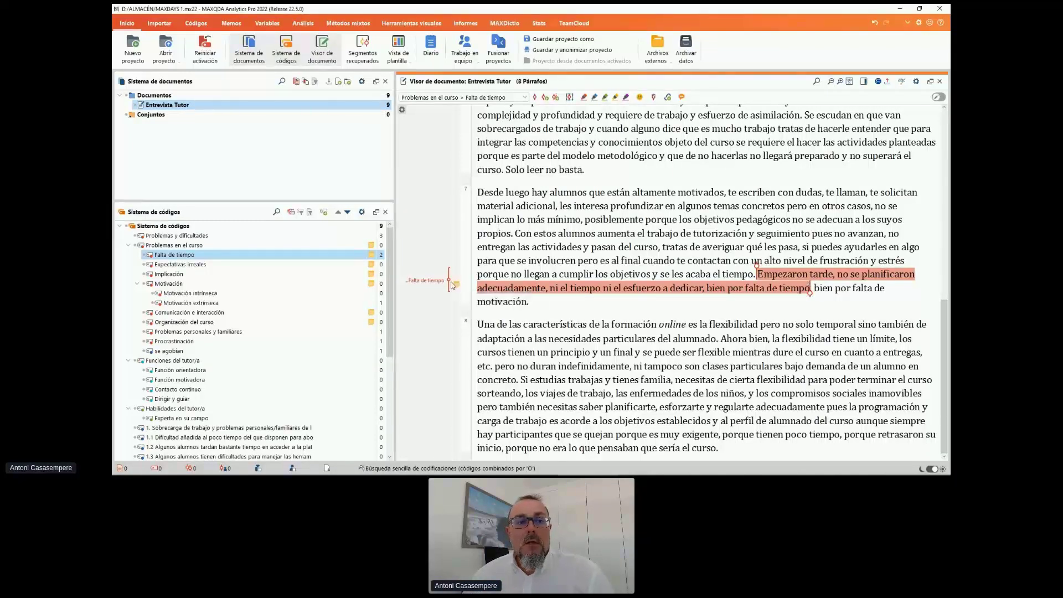
drag(810, 291, 719, 451)
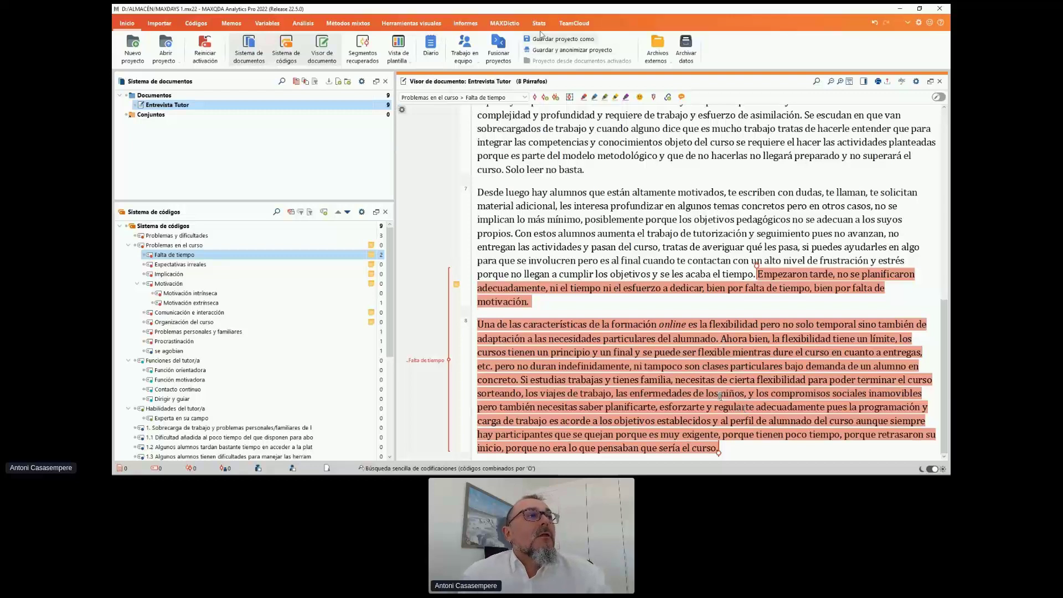
Generate a codebook report limited to codes with code memos, including the code system with frequencies.
click(466, 24)
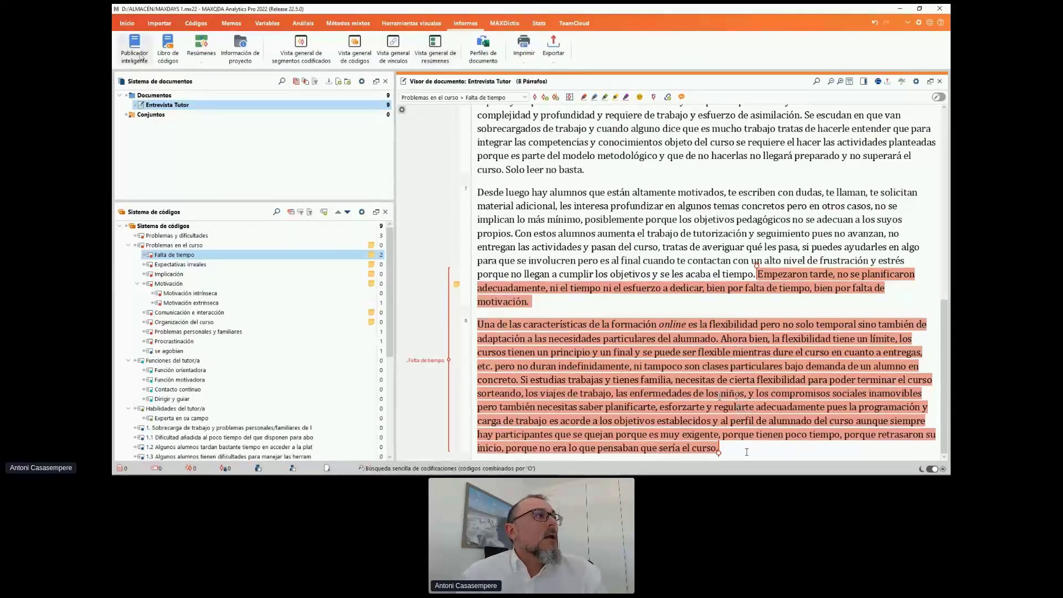
click(174, 60)
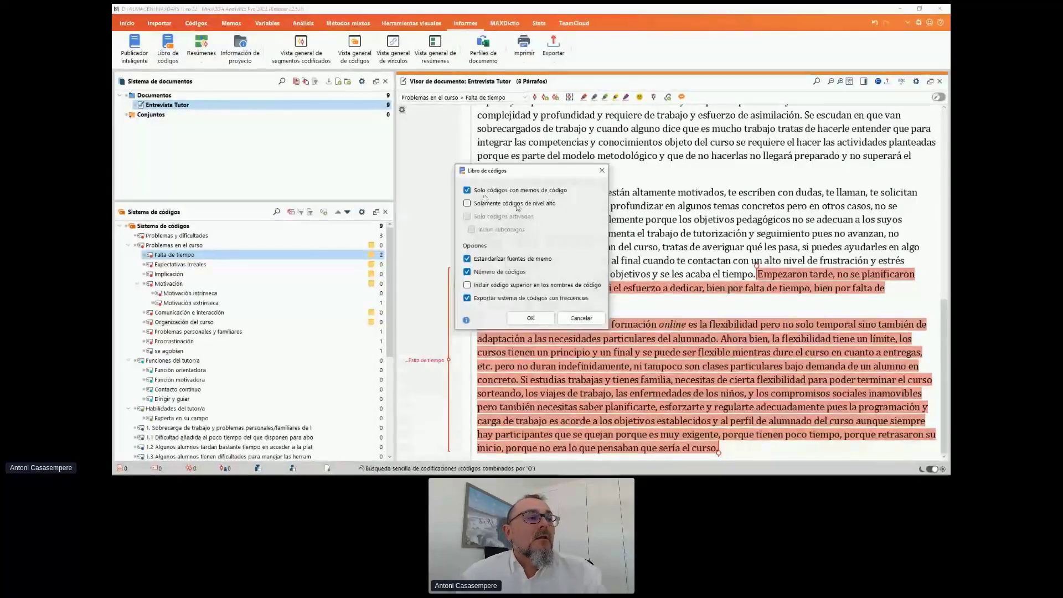
click(534, 319)
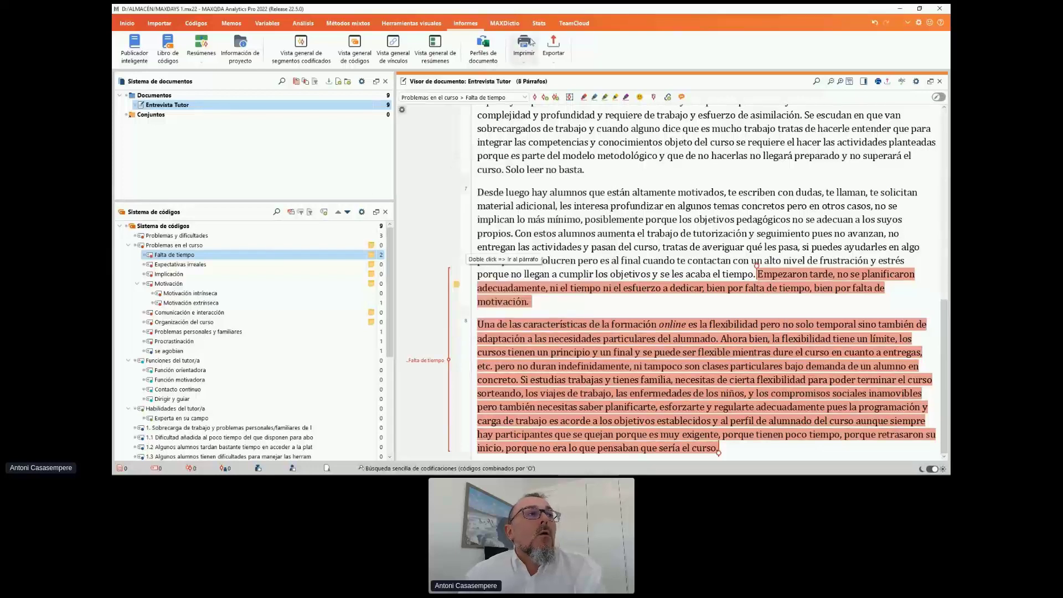
Display the export formats available for the code system.
click(552, 46)
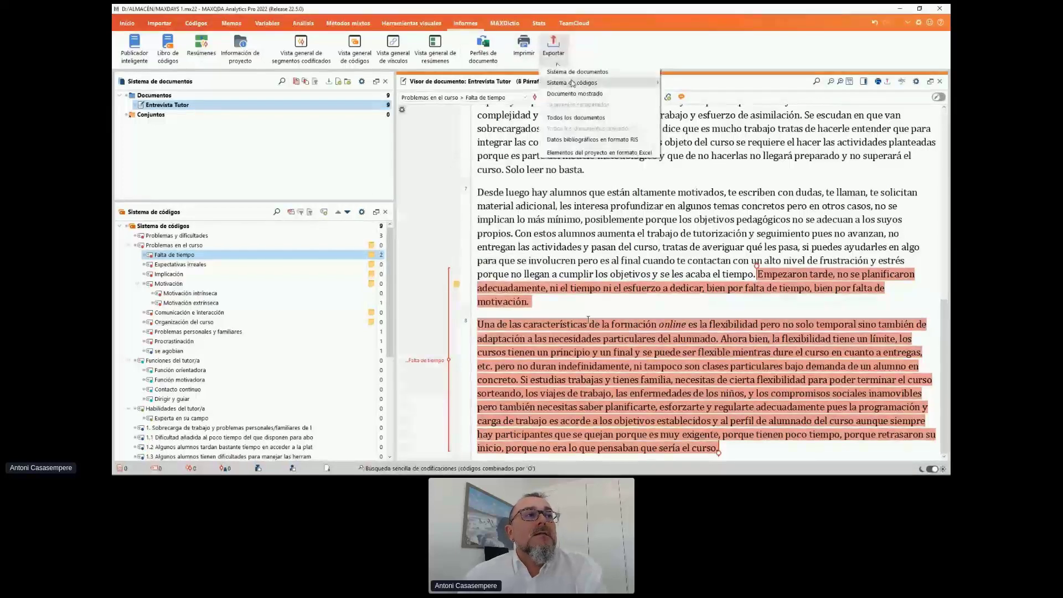
mouse_move(572, 83)
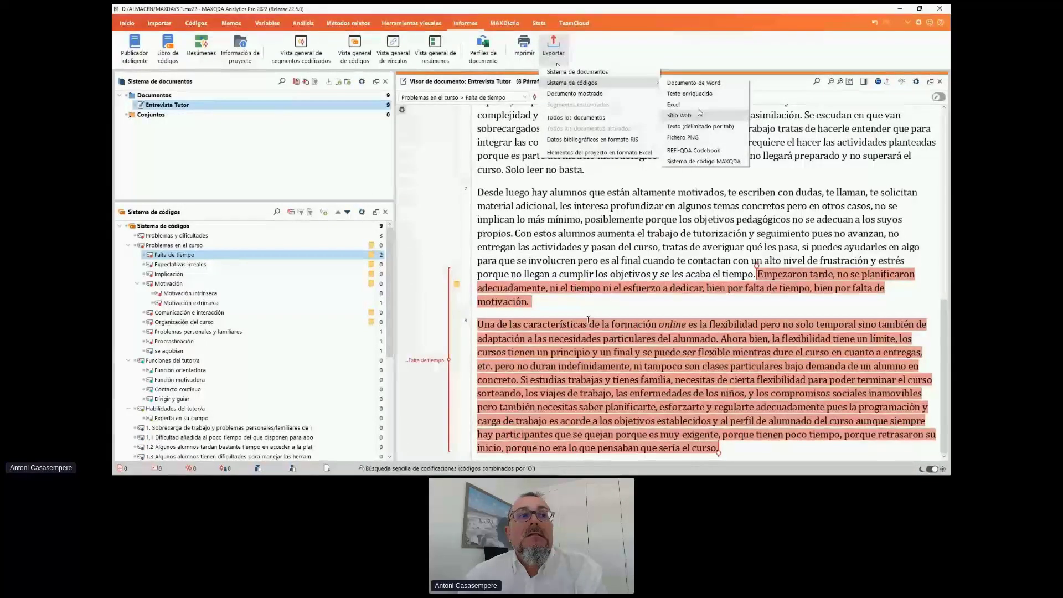